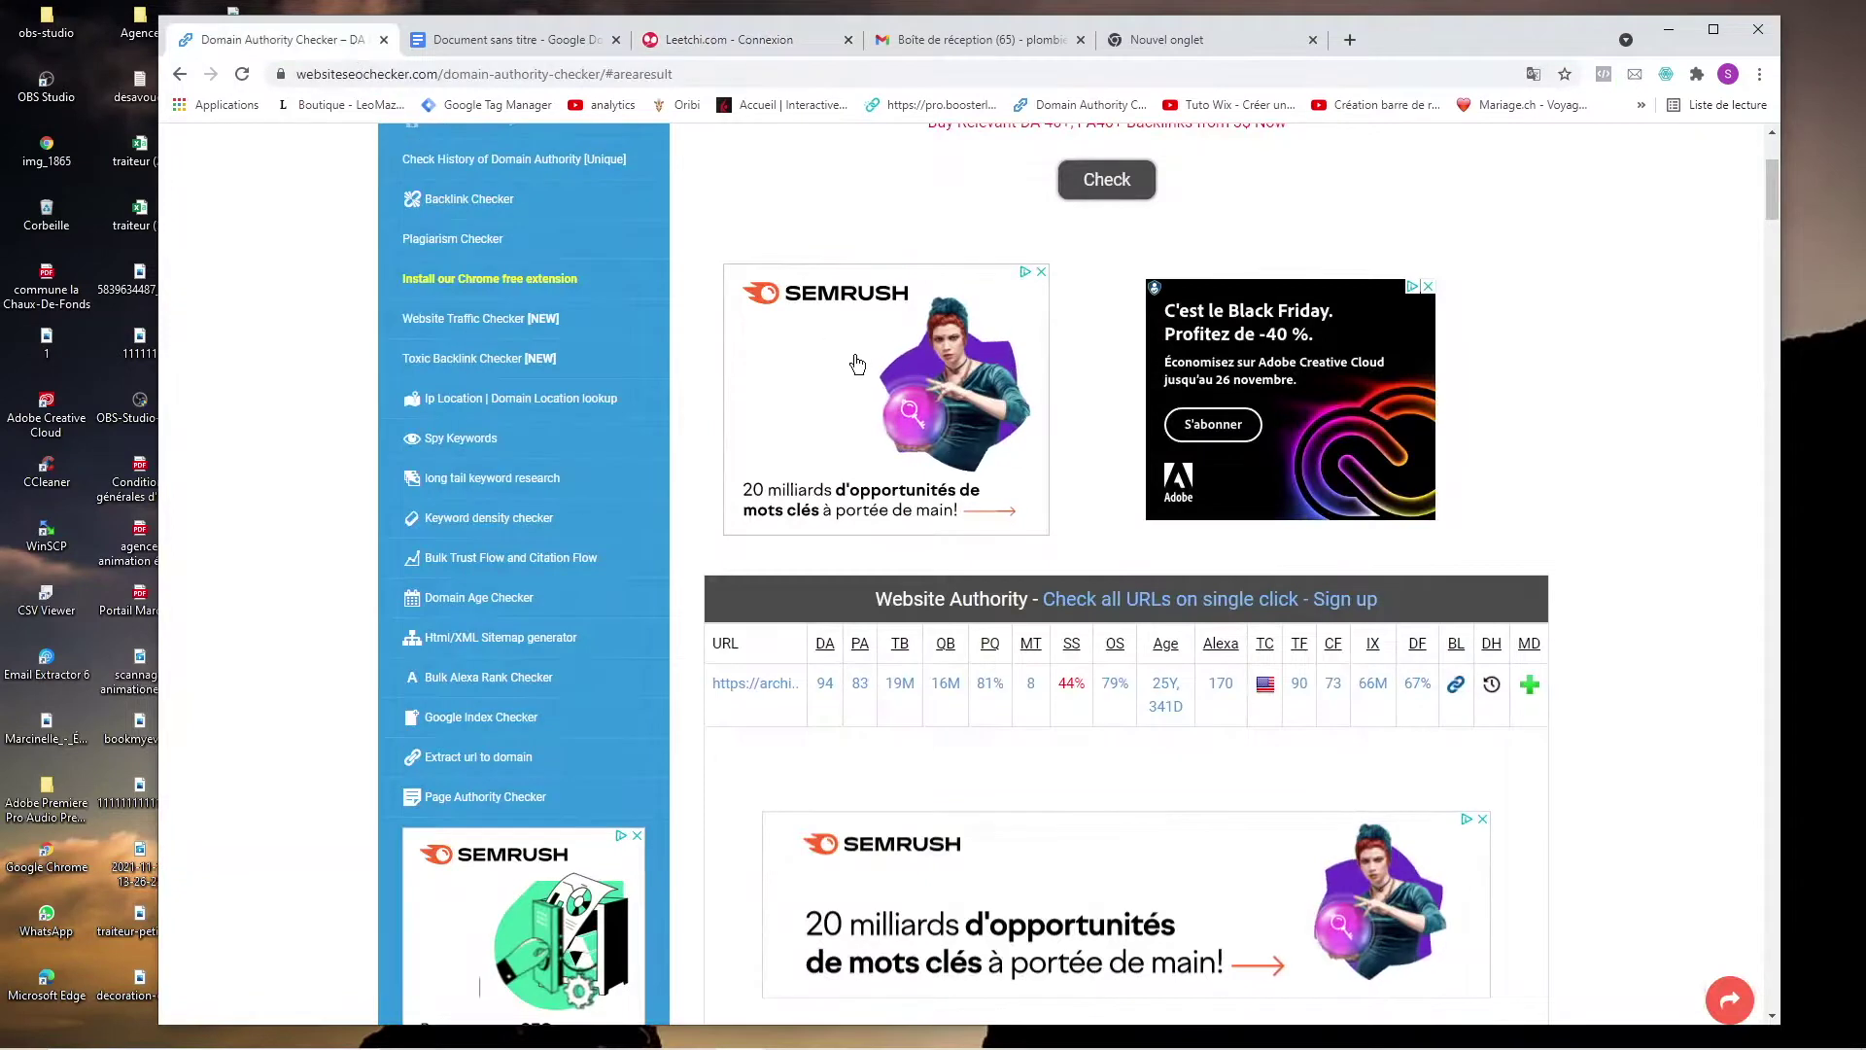
key("ctrl+a")
type("www.leetchi.com")
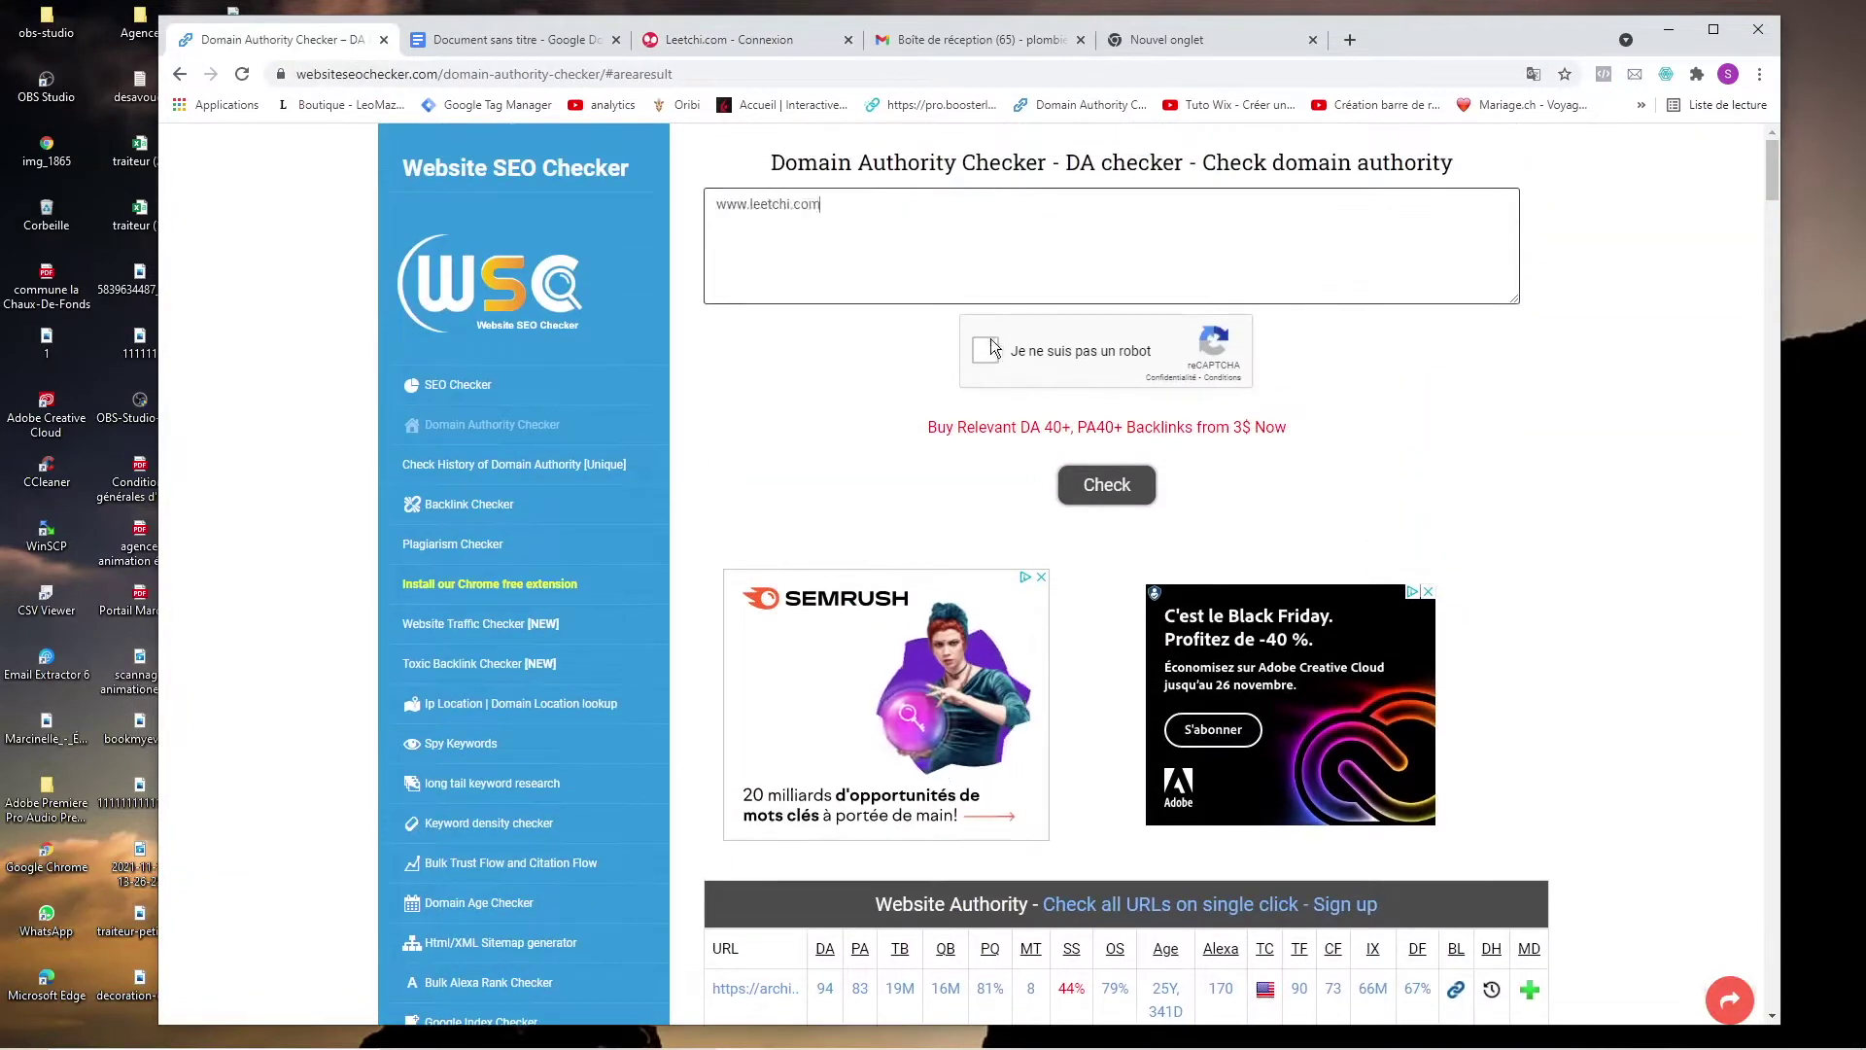
left_click(984, 352)
left_click(1085, 494)
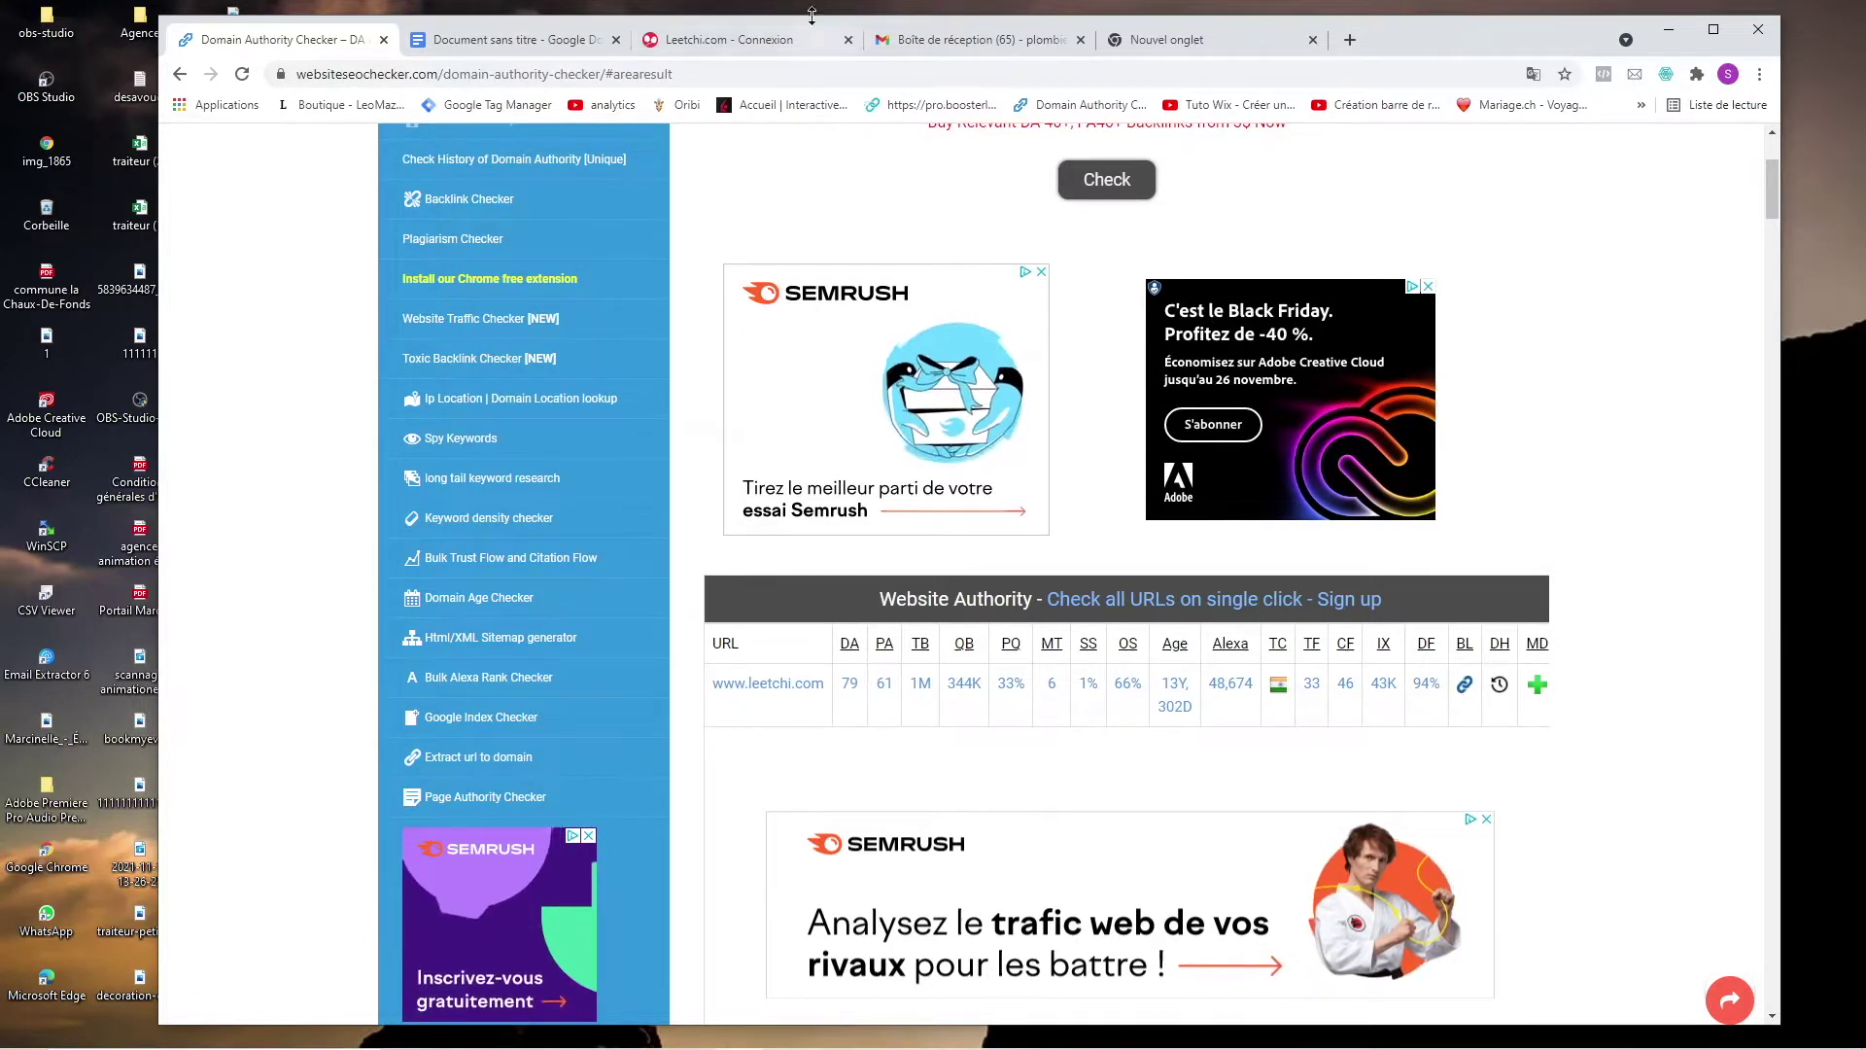
left_click(737, 44)
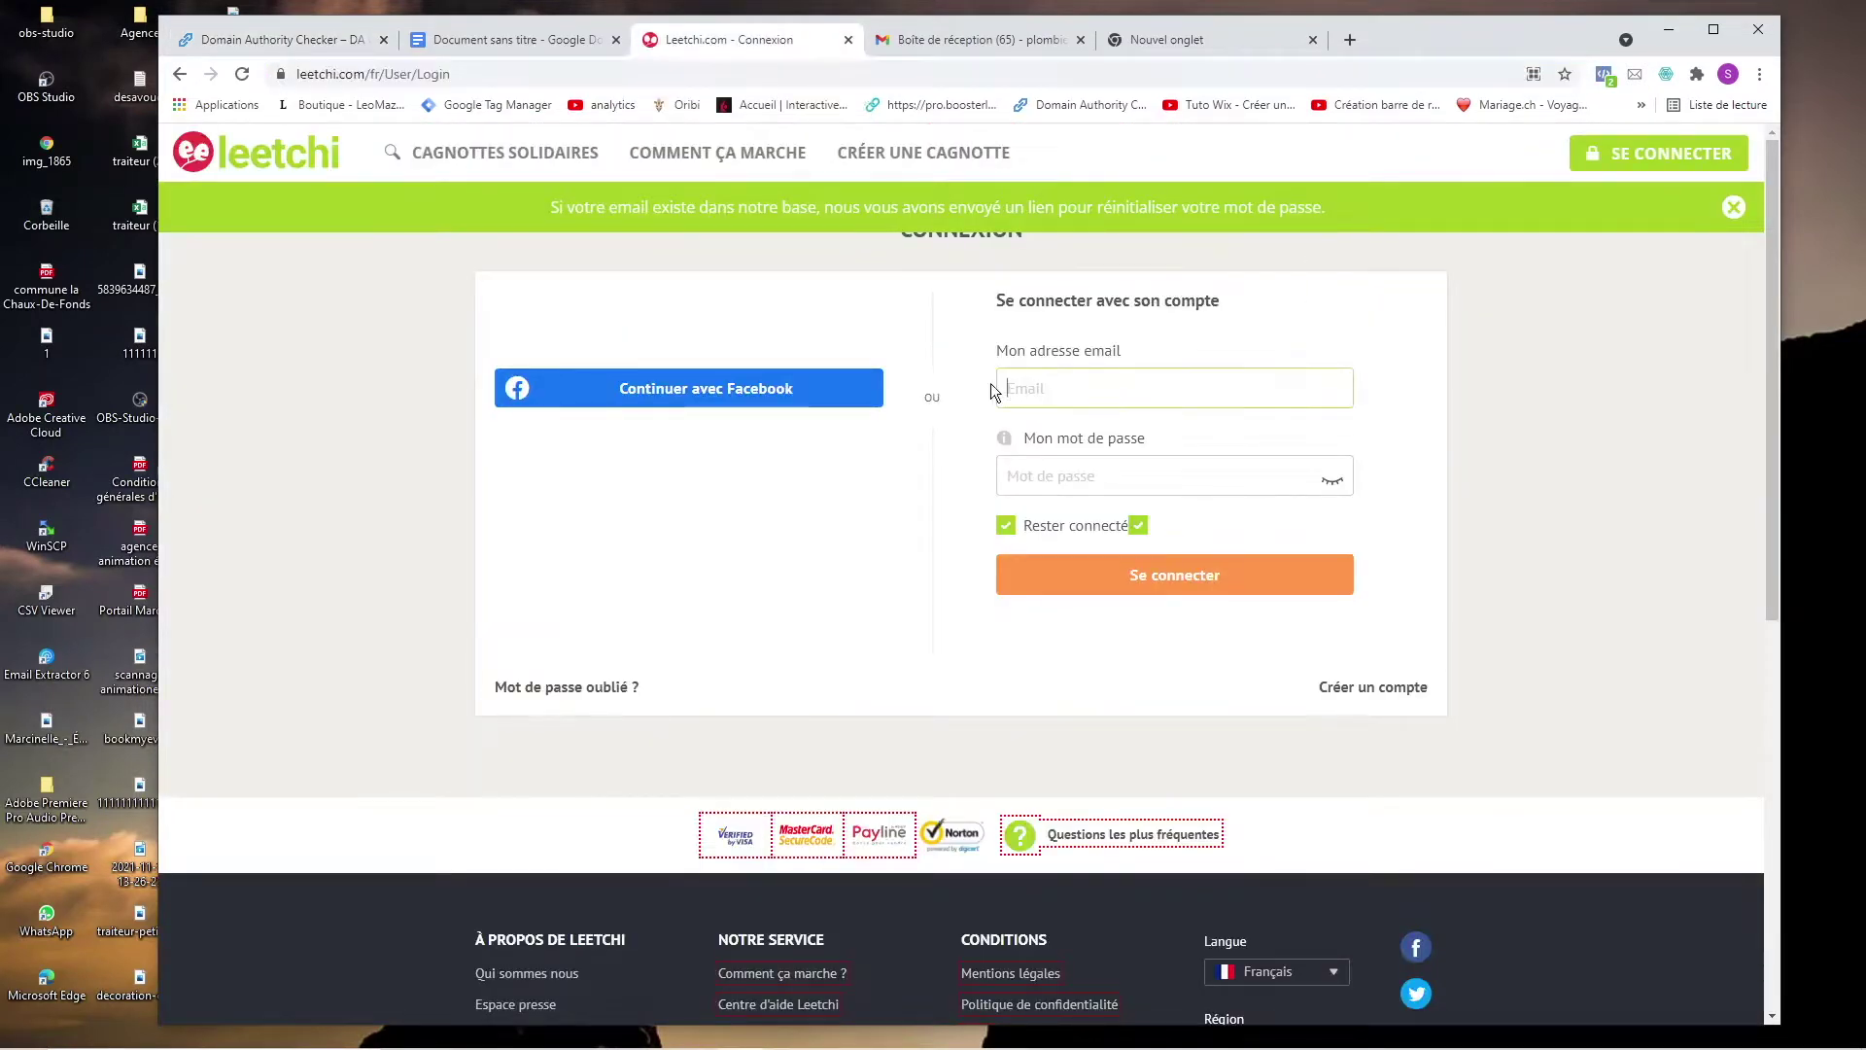
Dismiss the password-reset banner on the Leetchi login page and go to the empty email field.
left_click(1735, 207)
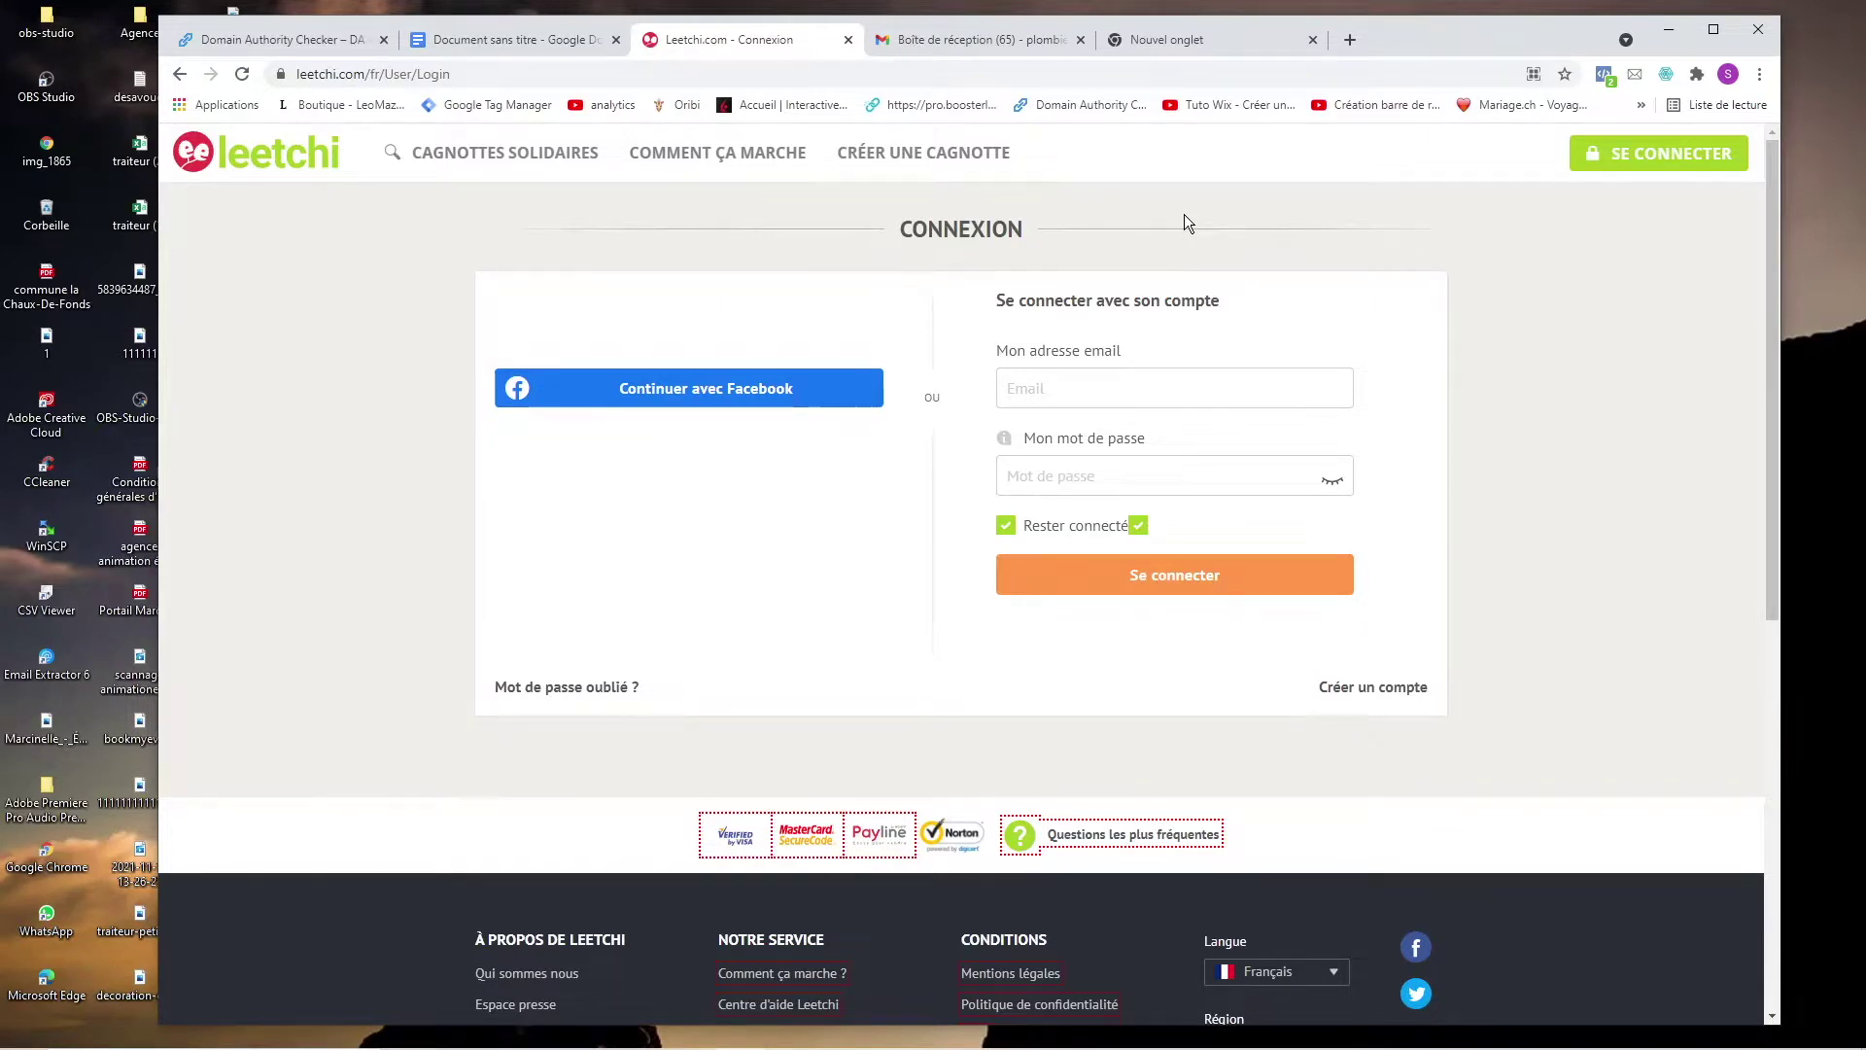
left_click(1081, 376)
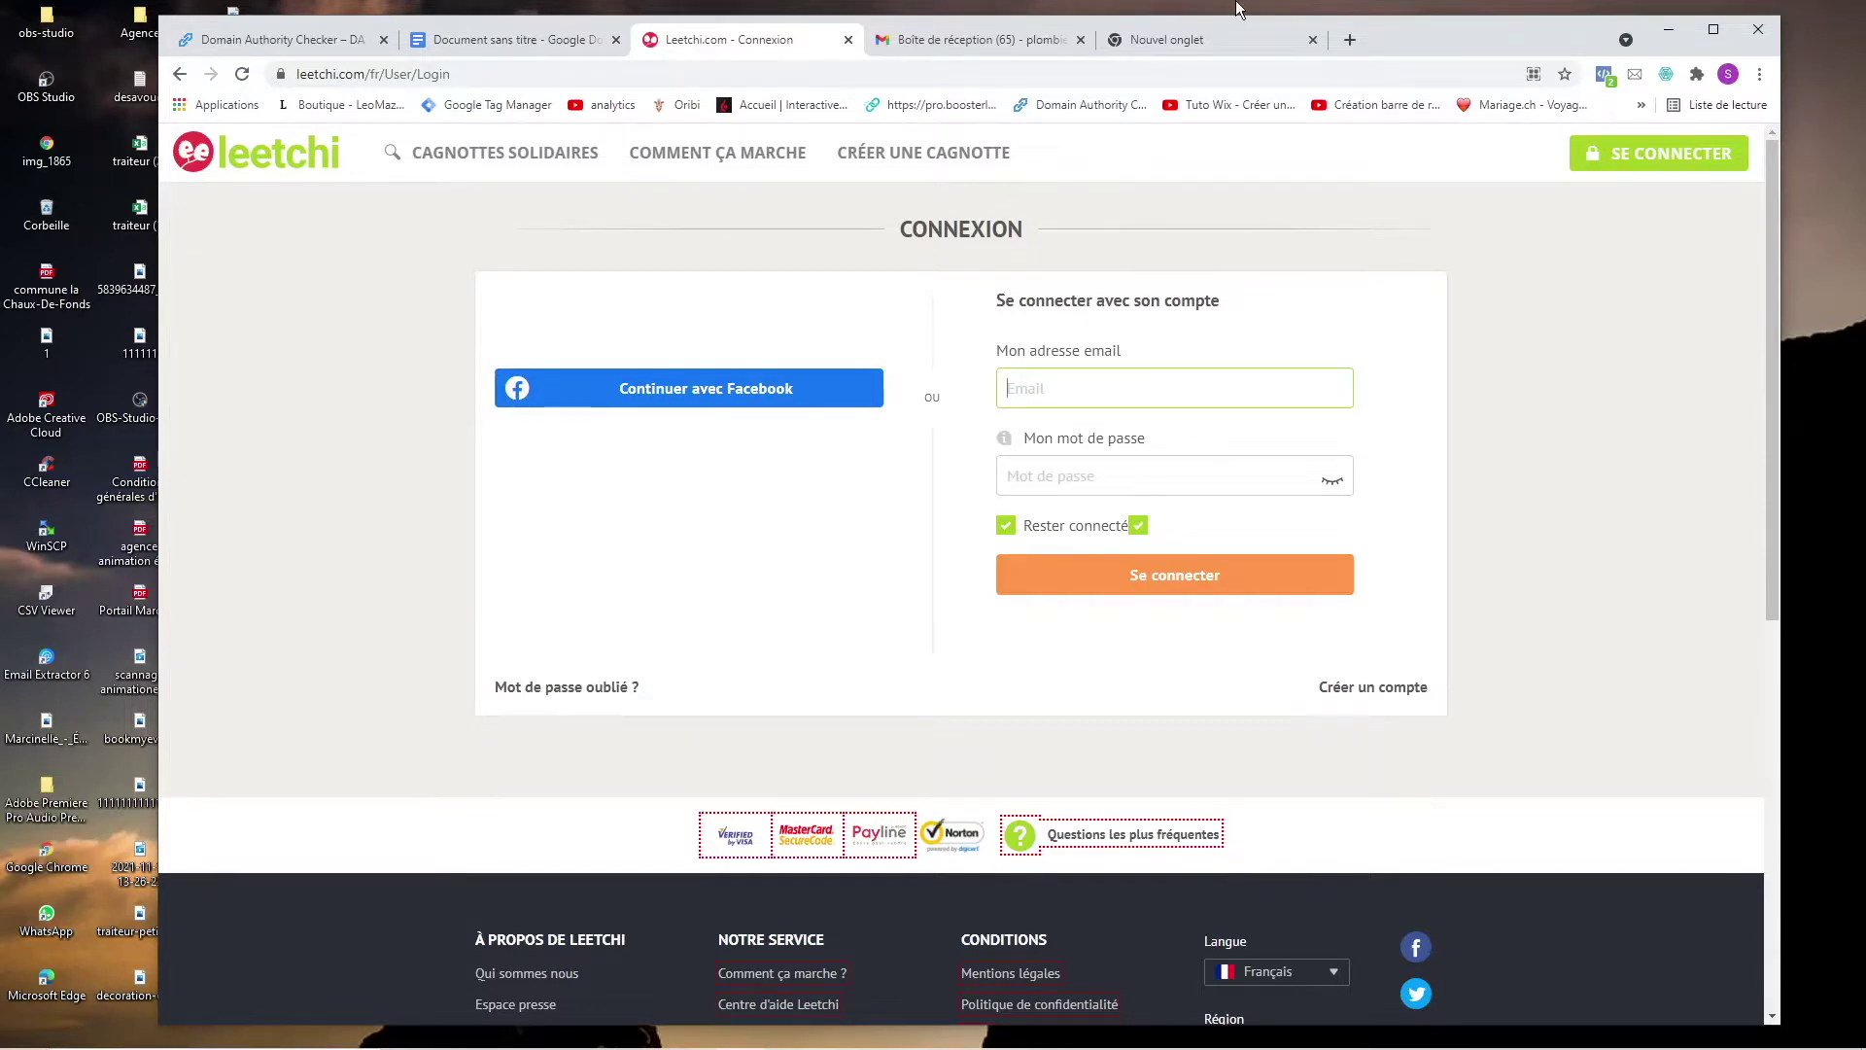
Log in to Leetchi using the account email copied from the other tab.
left_click(1230, 38)
key("ctrl+shift+Left")
key("ctrl+shift+Left")
key("ctrl+shift+Left")
key("ctrl+c")
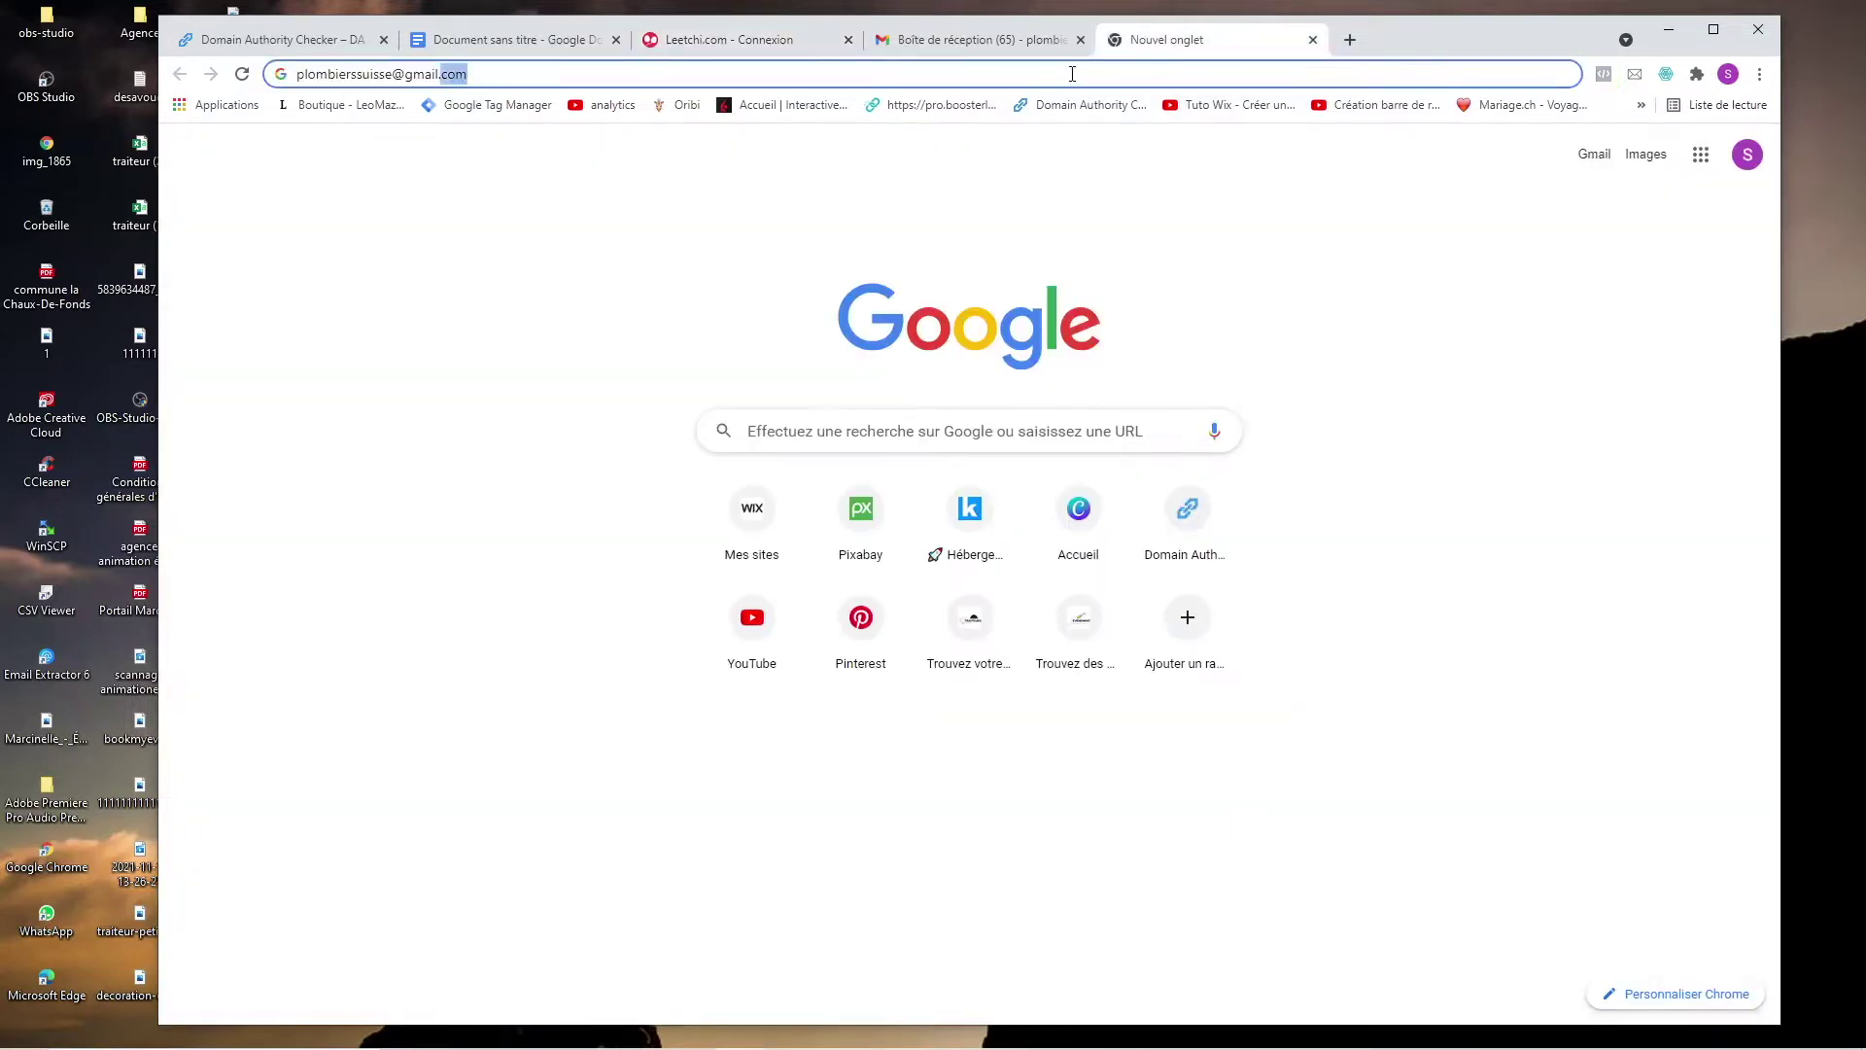
left_click(767, 38)
key("ctrl+v")
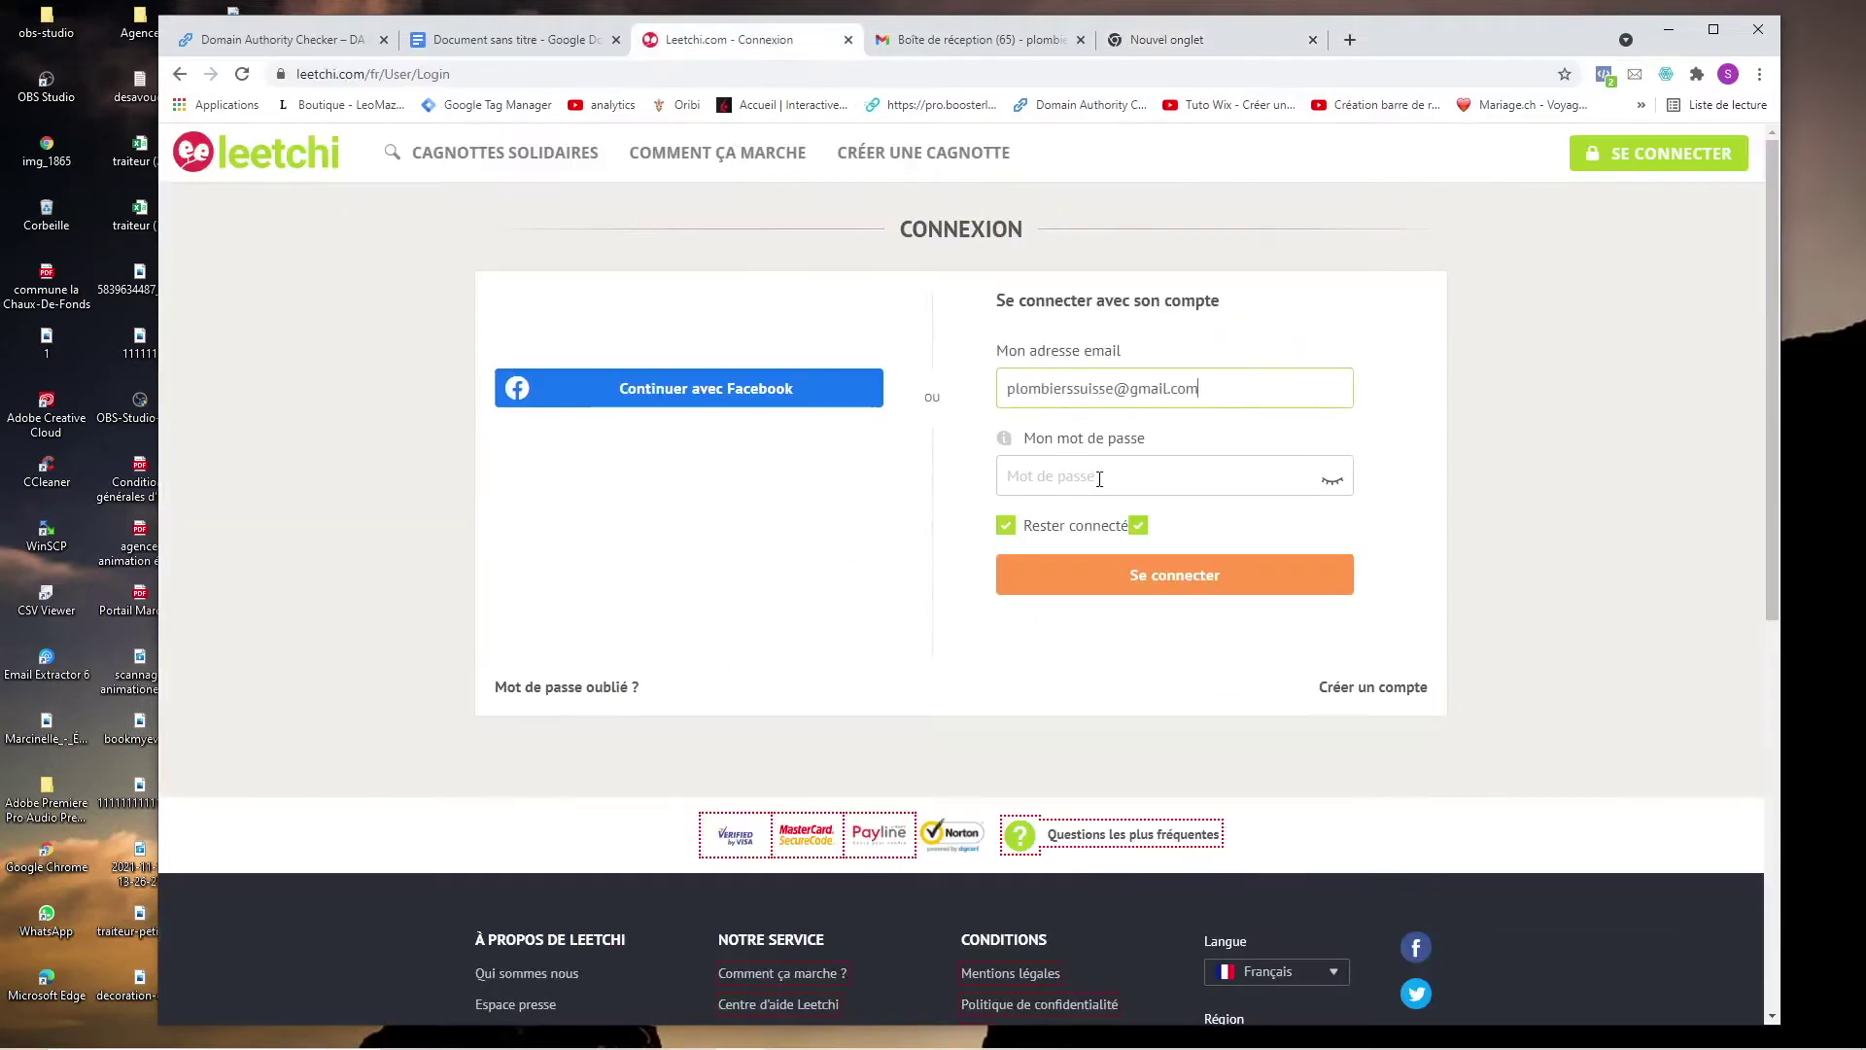
left_click(1099, 476)
left_click(813, 421)
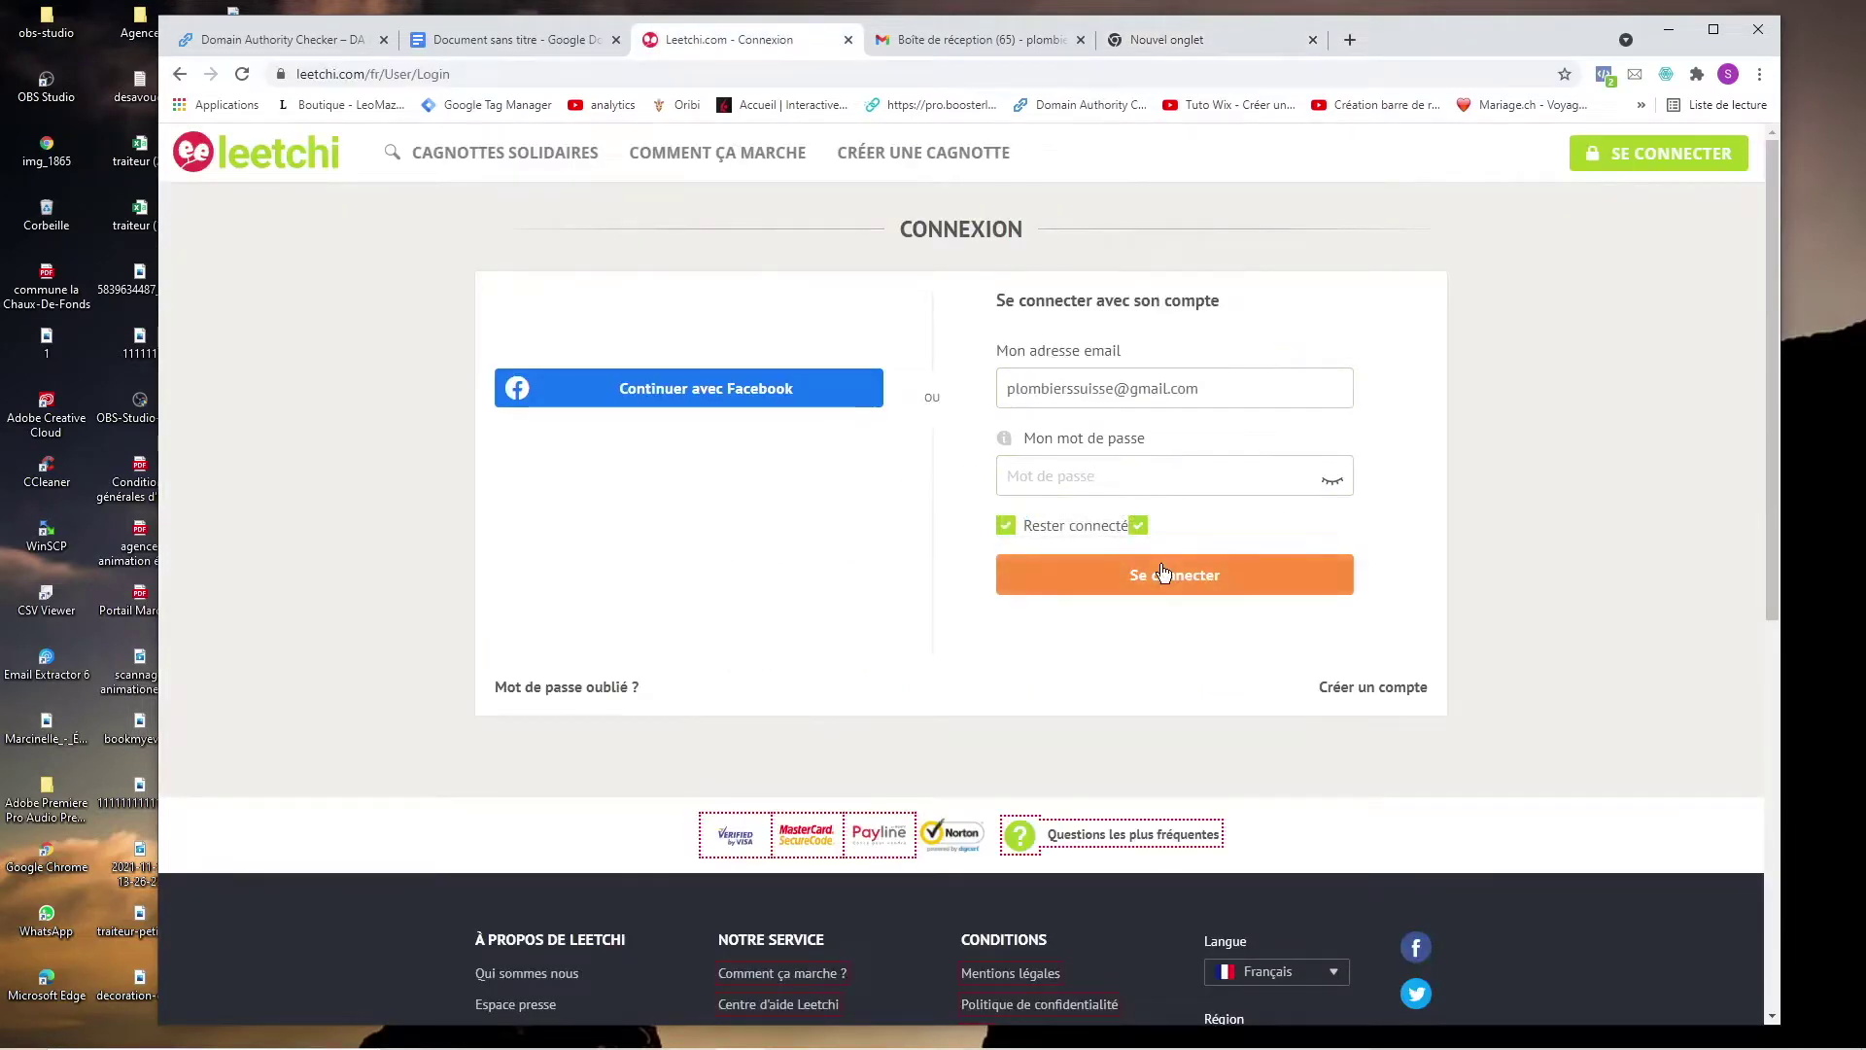
left_click(1400, 688)
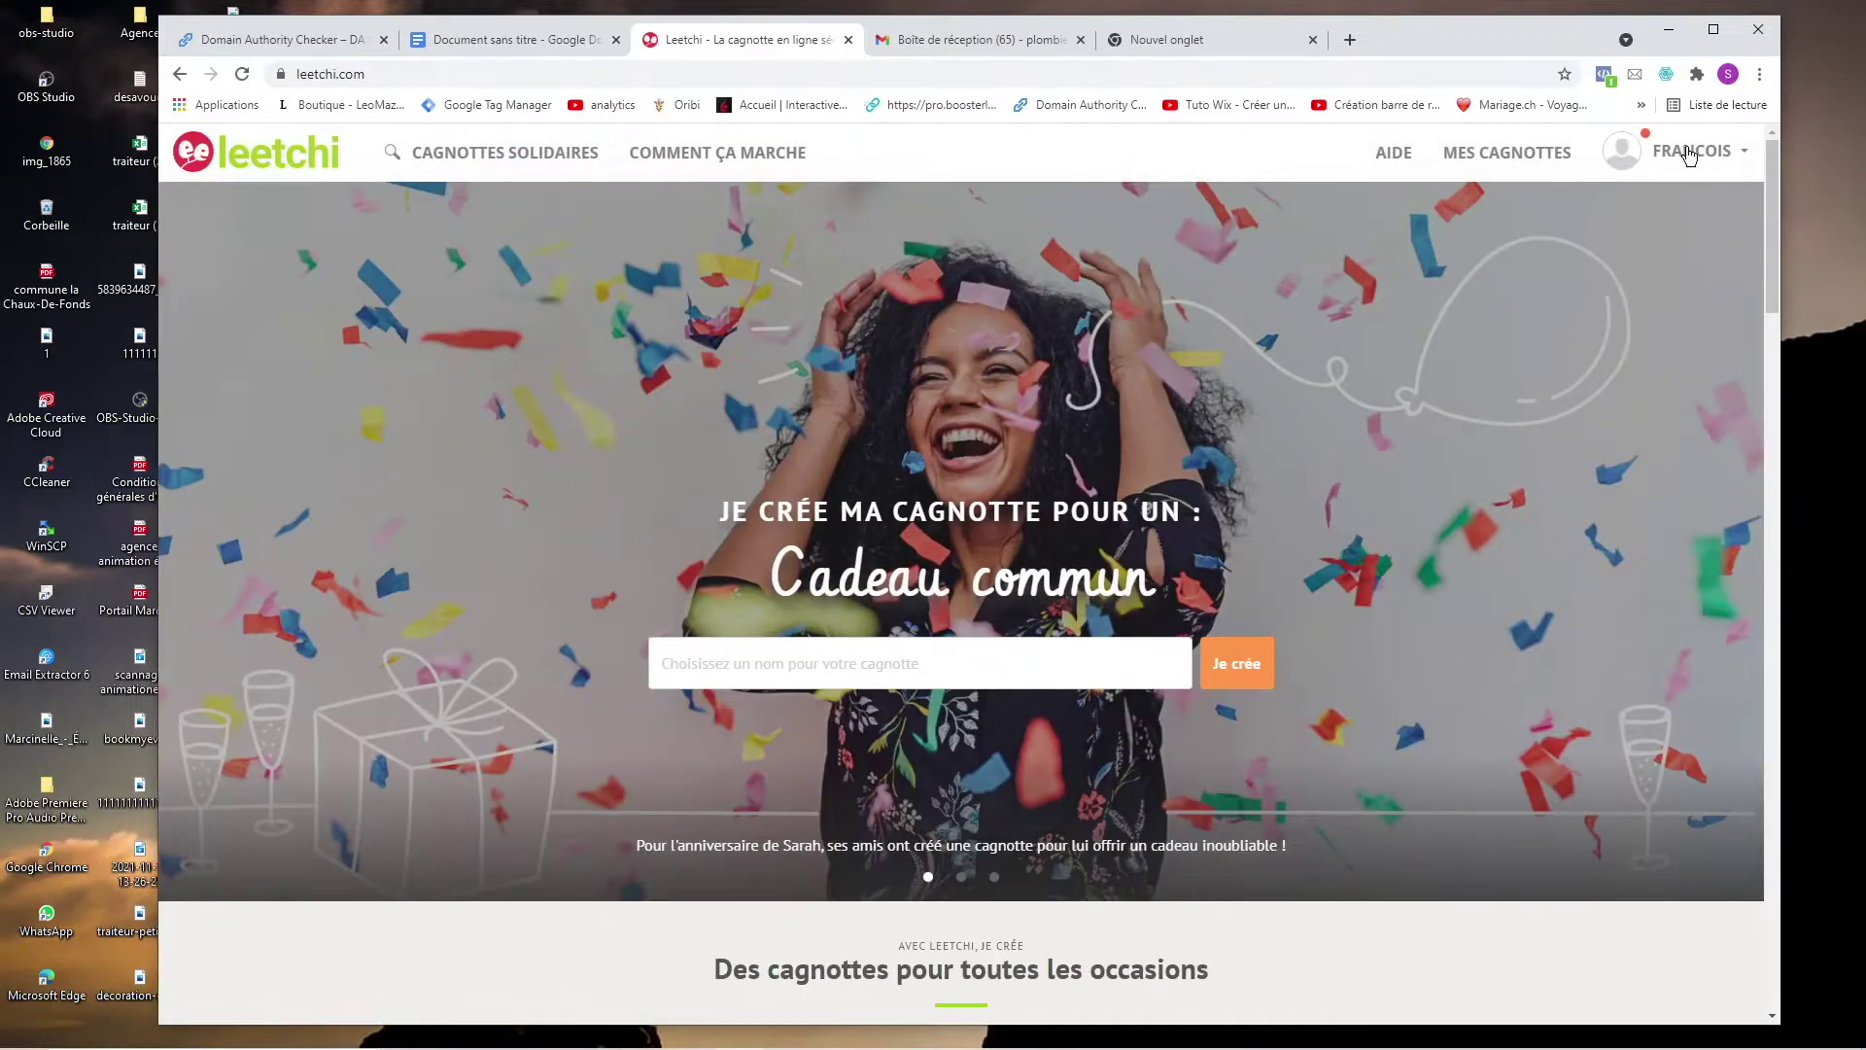
Log out through the account menu and open the Créer un compte registration form.
left_click(1689, 155)
left_click(1666, 449)
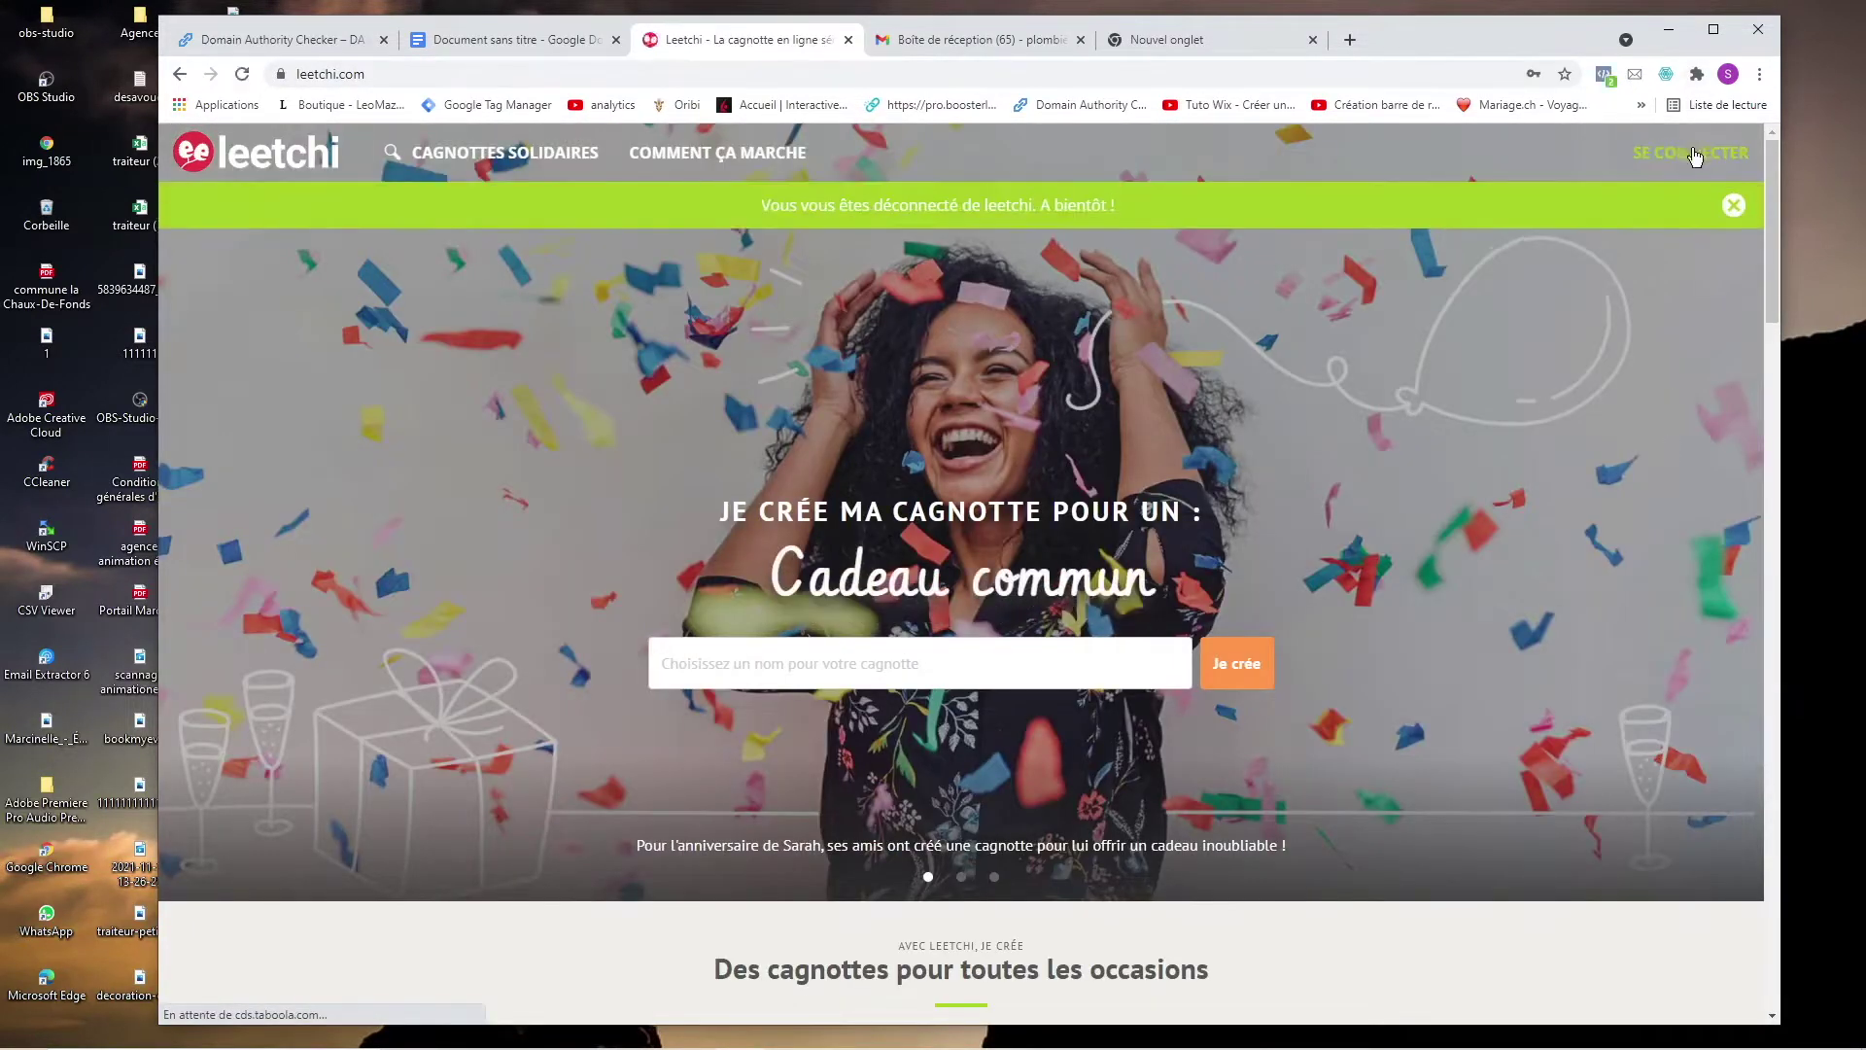
left_click(1682, 153)
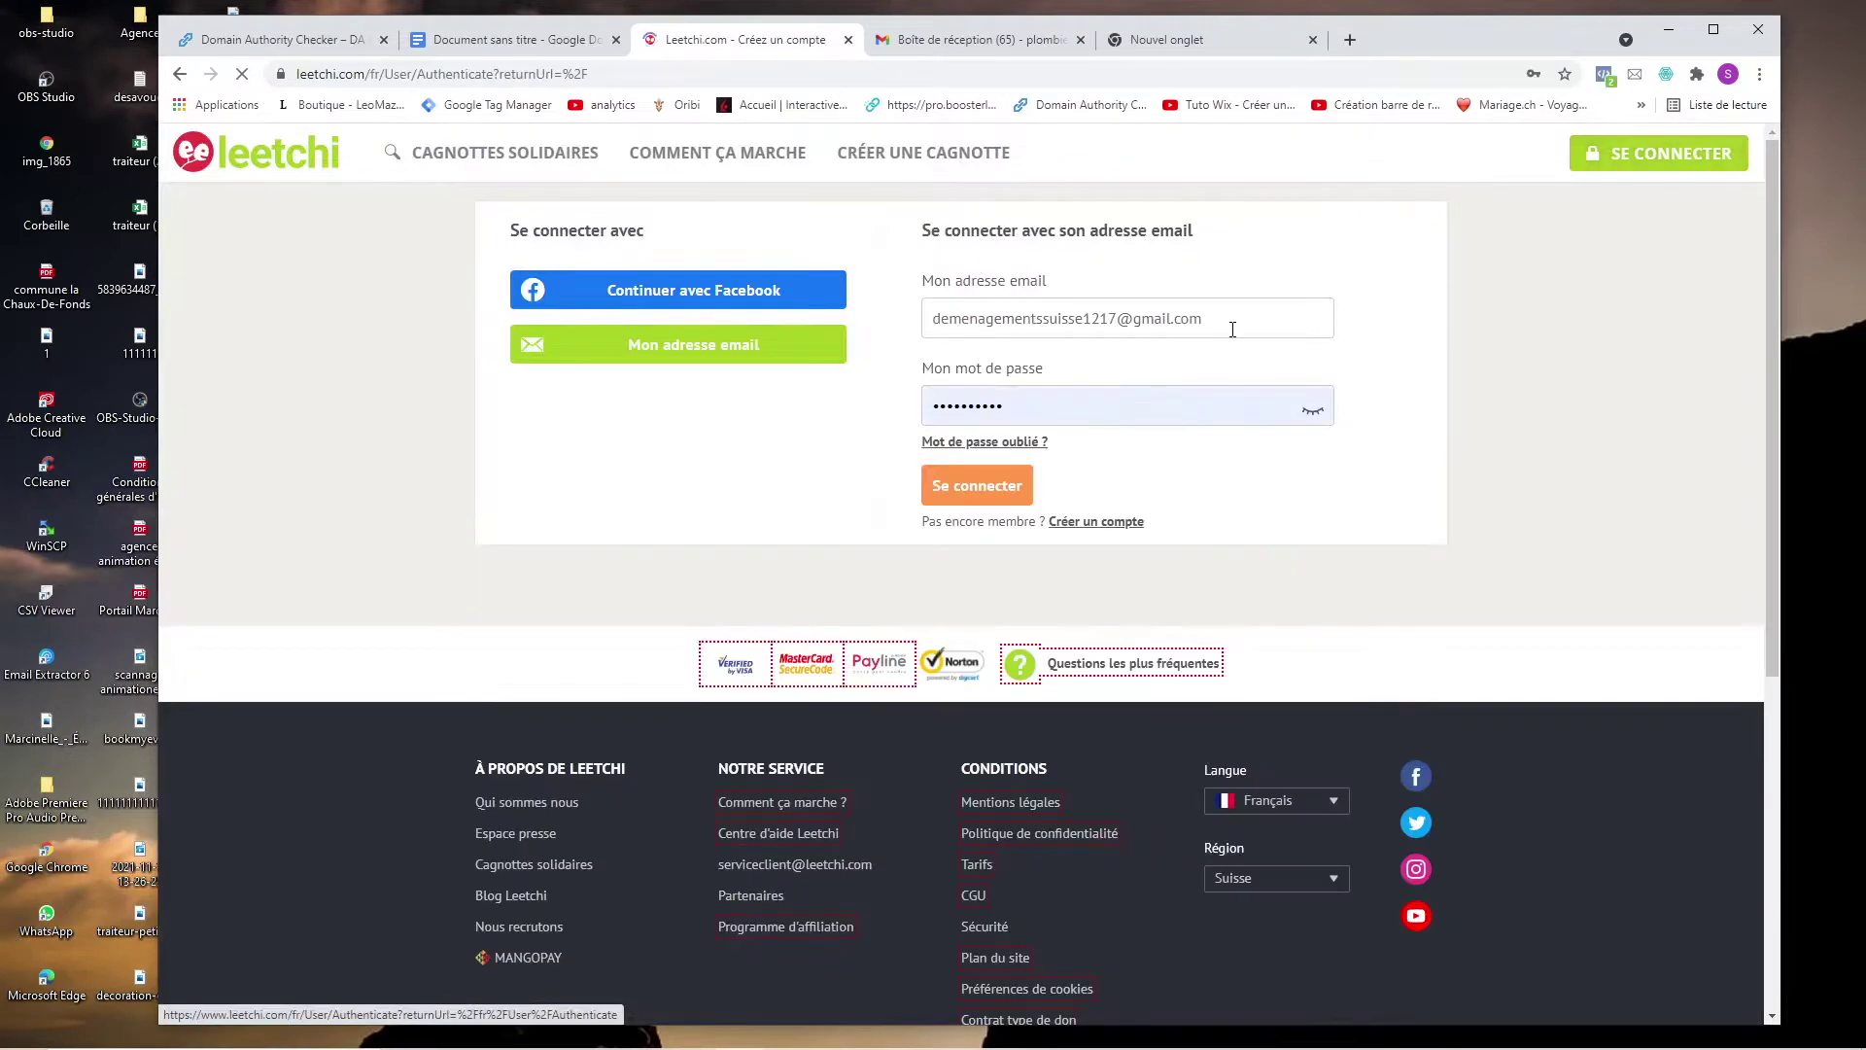
left_click(1093, 523)
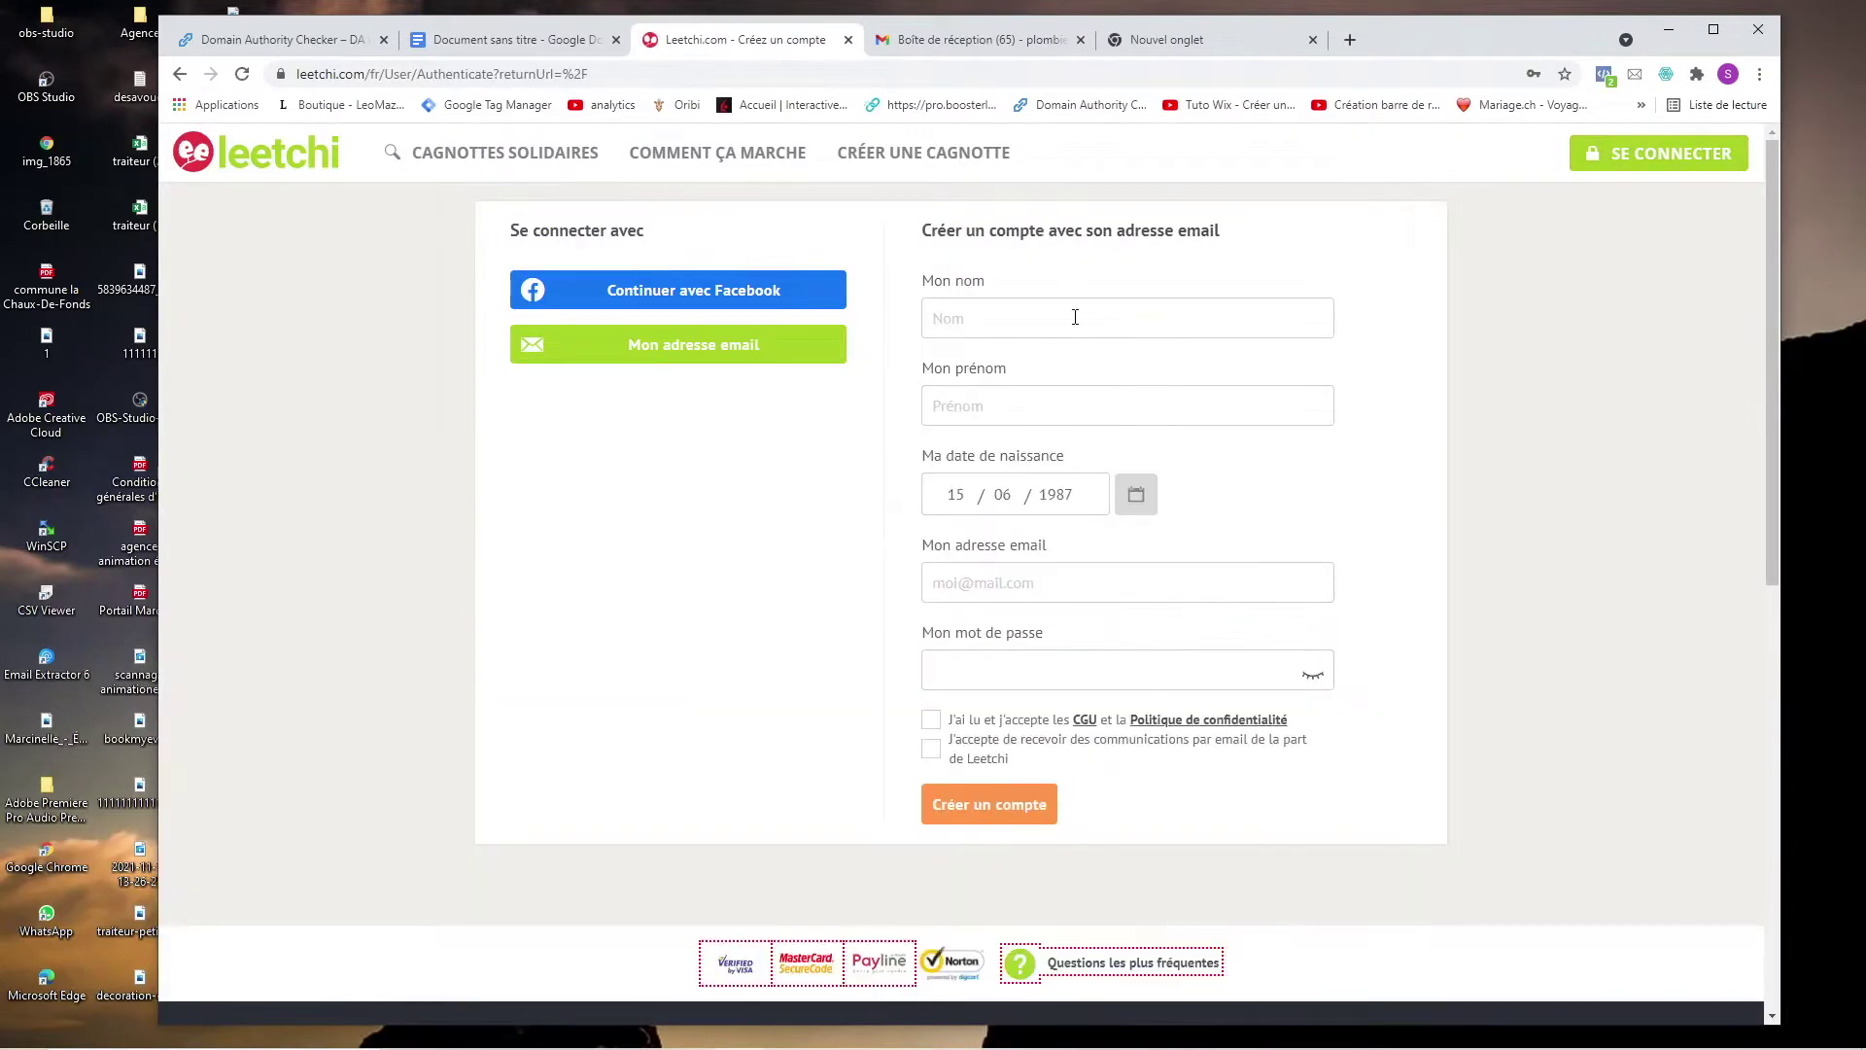
Fill in the registration name, first name, birth year 1998, account email and password.
left_click(1089, 404)
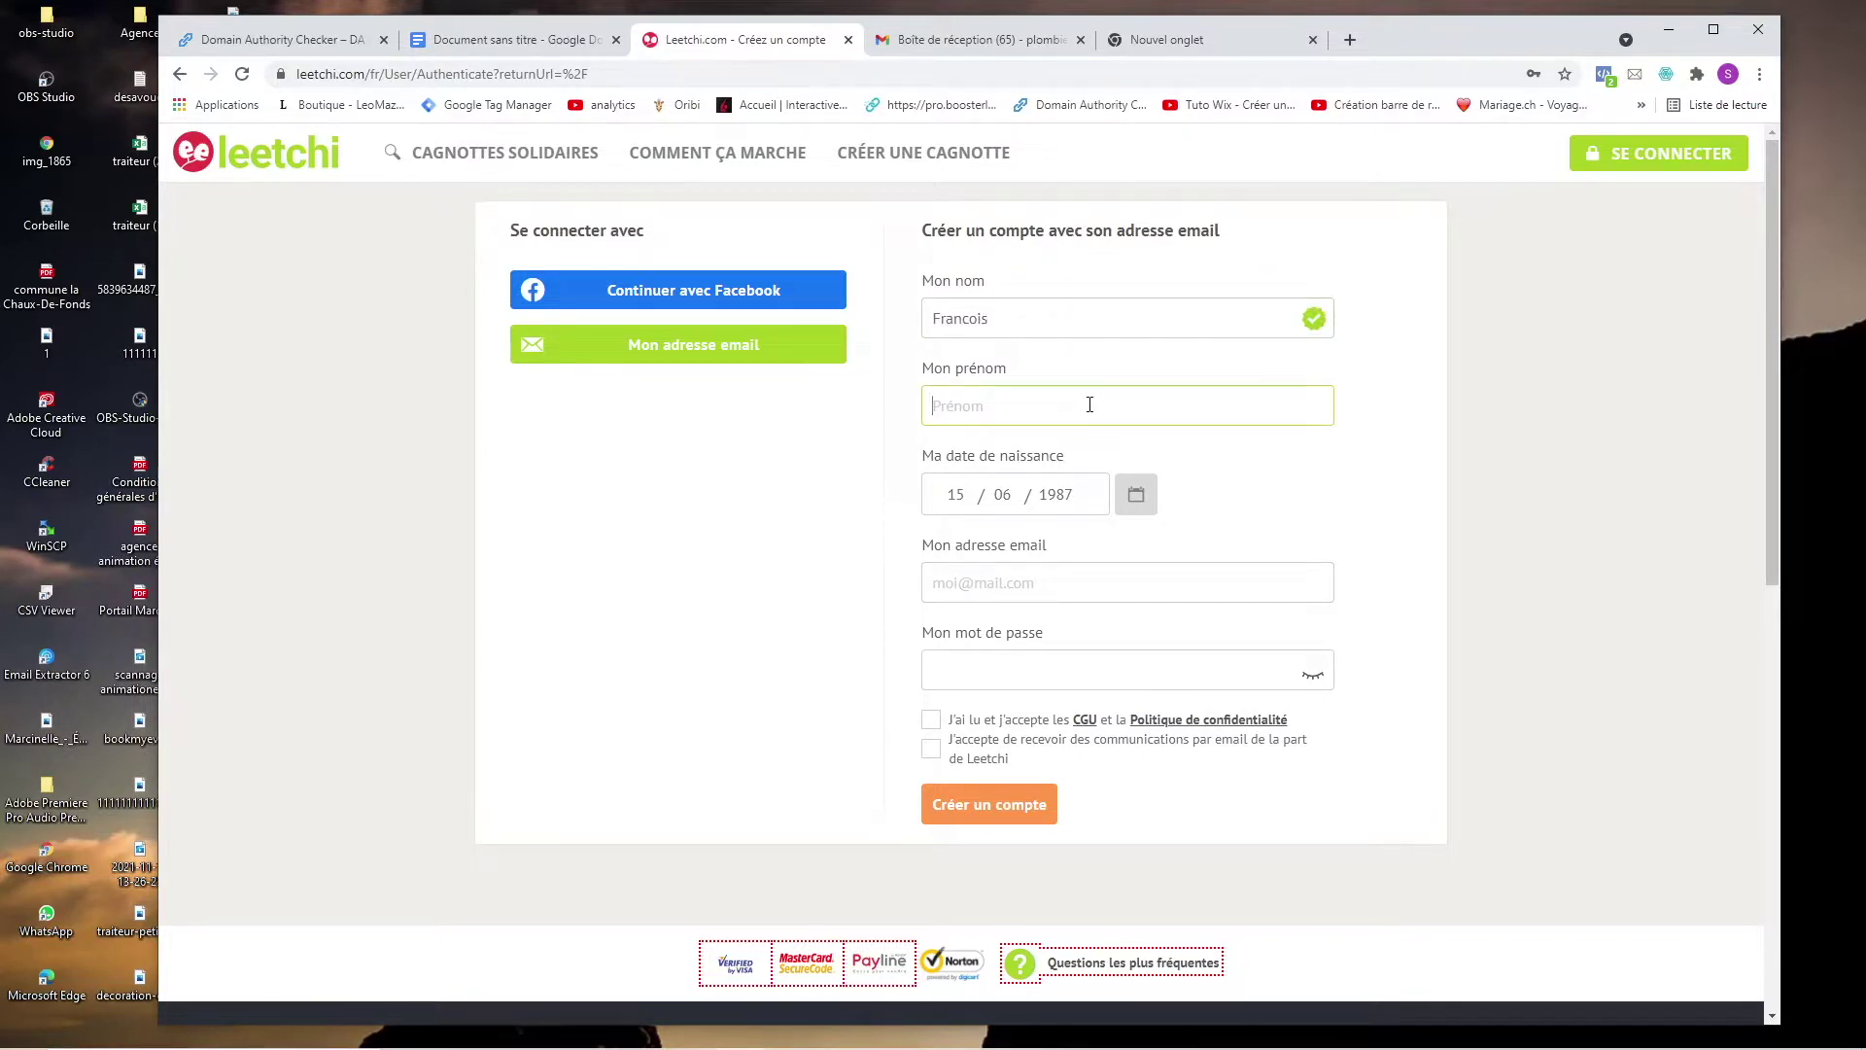
left_click(1069, 493)
type("1998")
key("ctrl+v")
left_click(1069, 665)
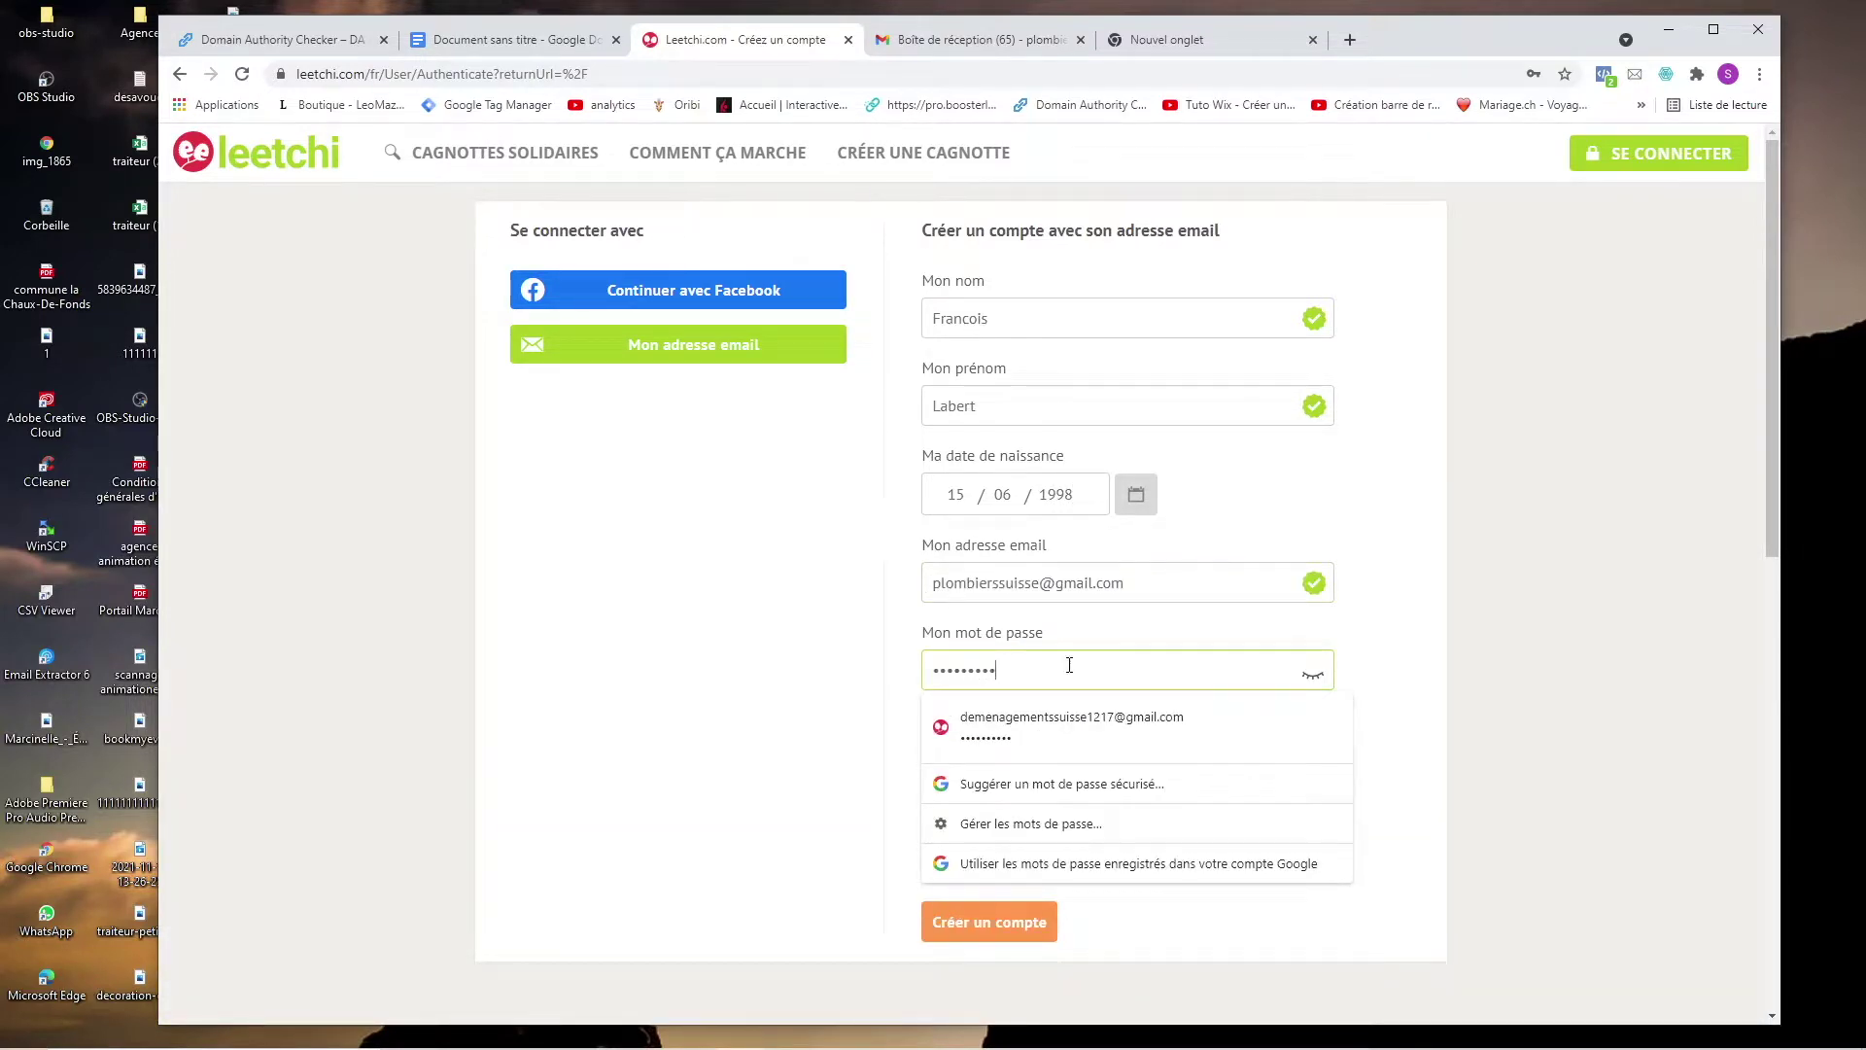
type("1")
Accept the terms and Leetchi emails, submit the registration, and save the password in the browser.
left_click(960, 724)
left_click(948, 756)
left_click(987, 804)
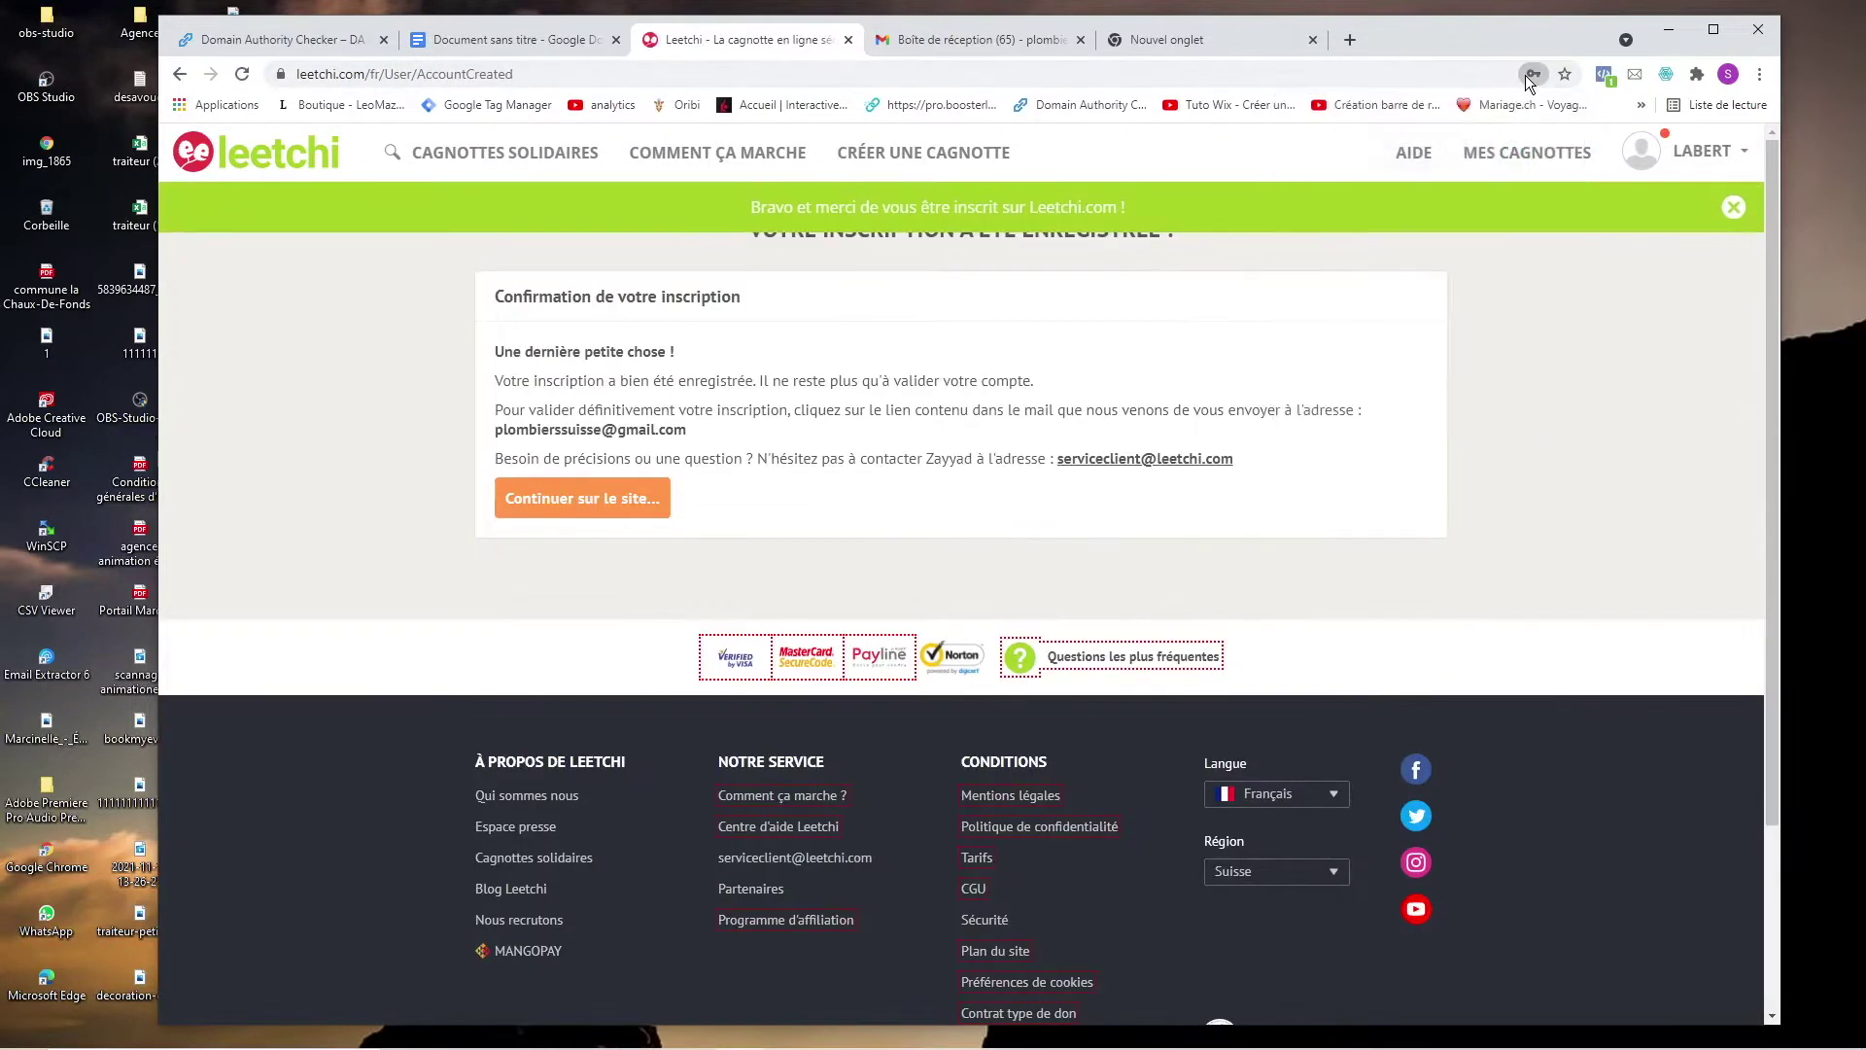
left_click(1526, 76)
left_click(1424, 391)
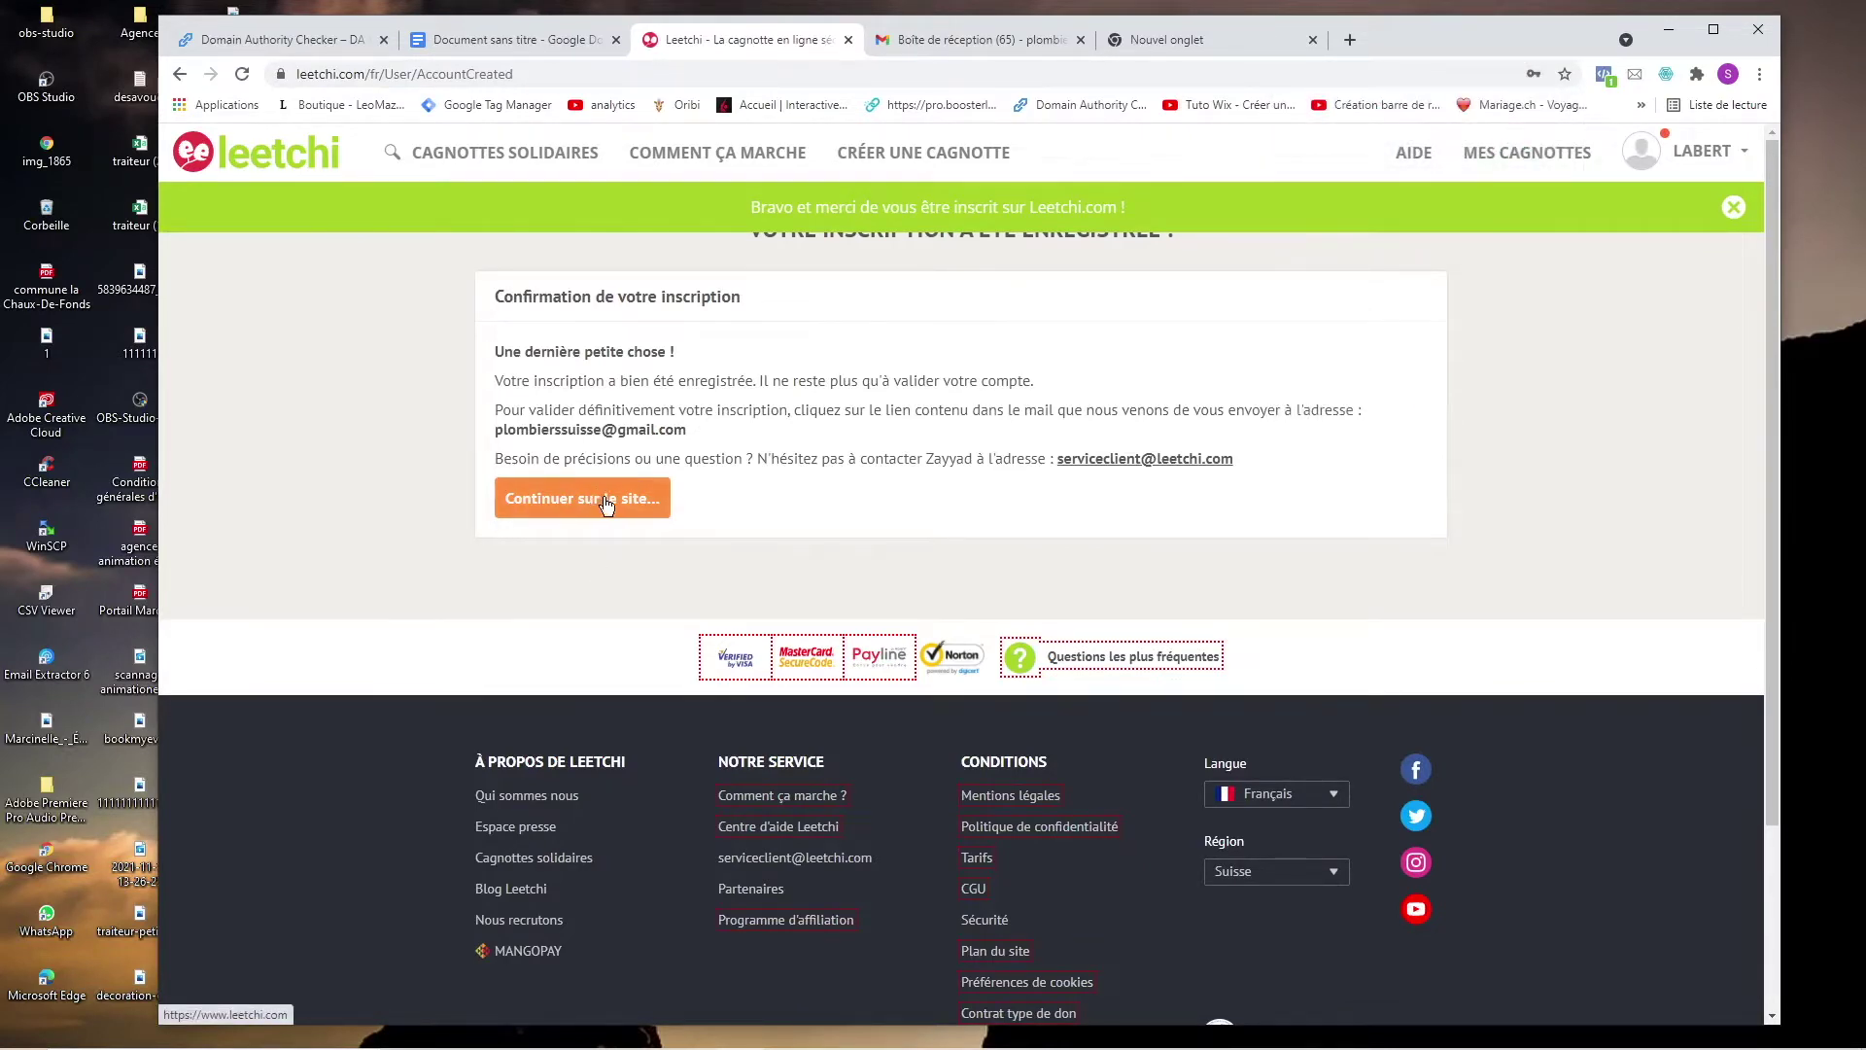
left_click(933, 39)
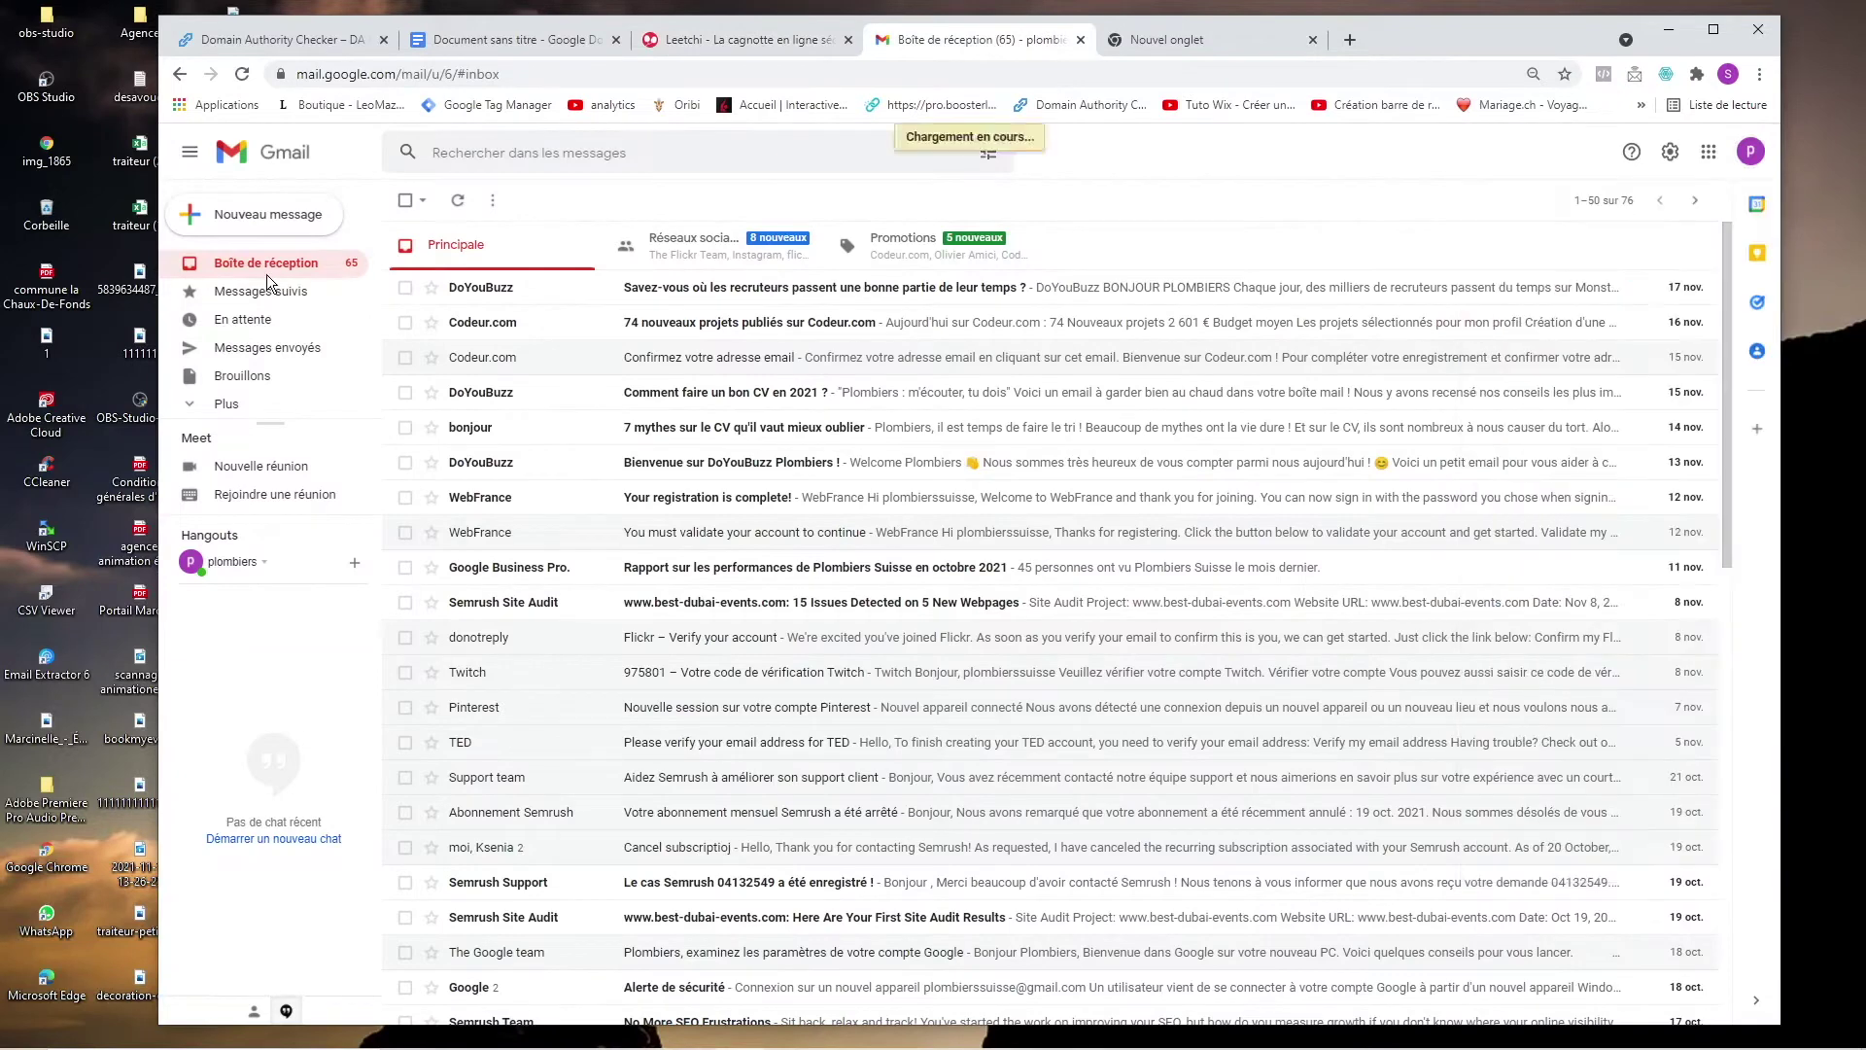
Continue past Leetchi's confirmation page to the account's Mes informations page.
left_click(550, 327)
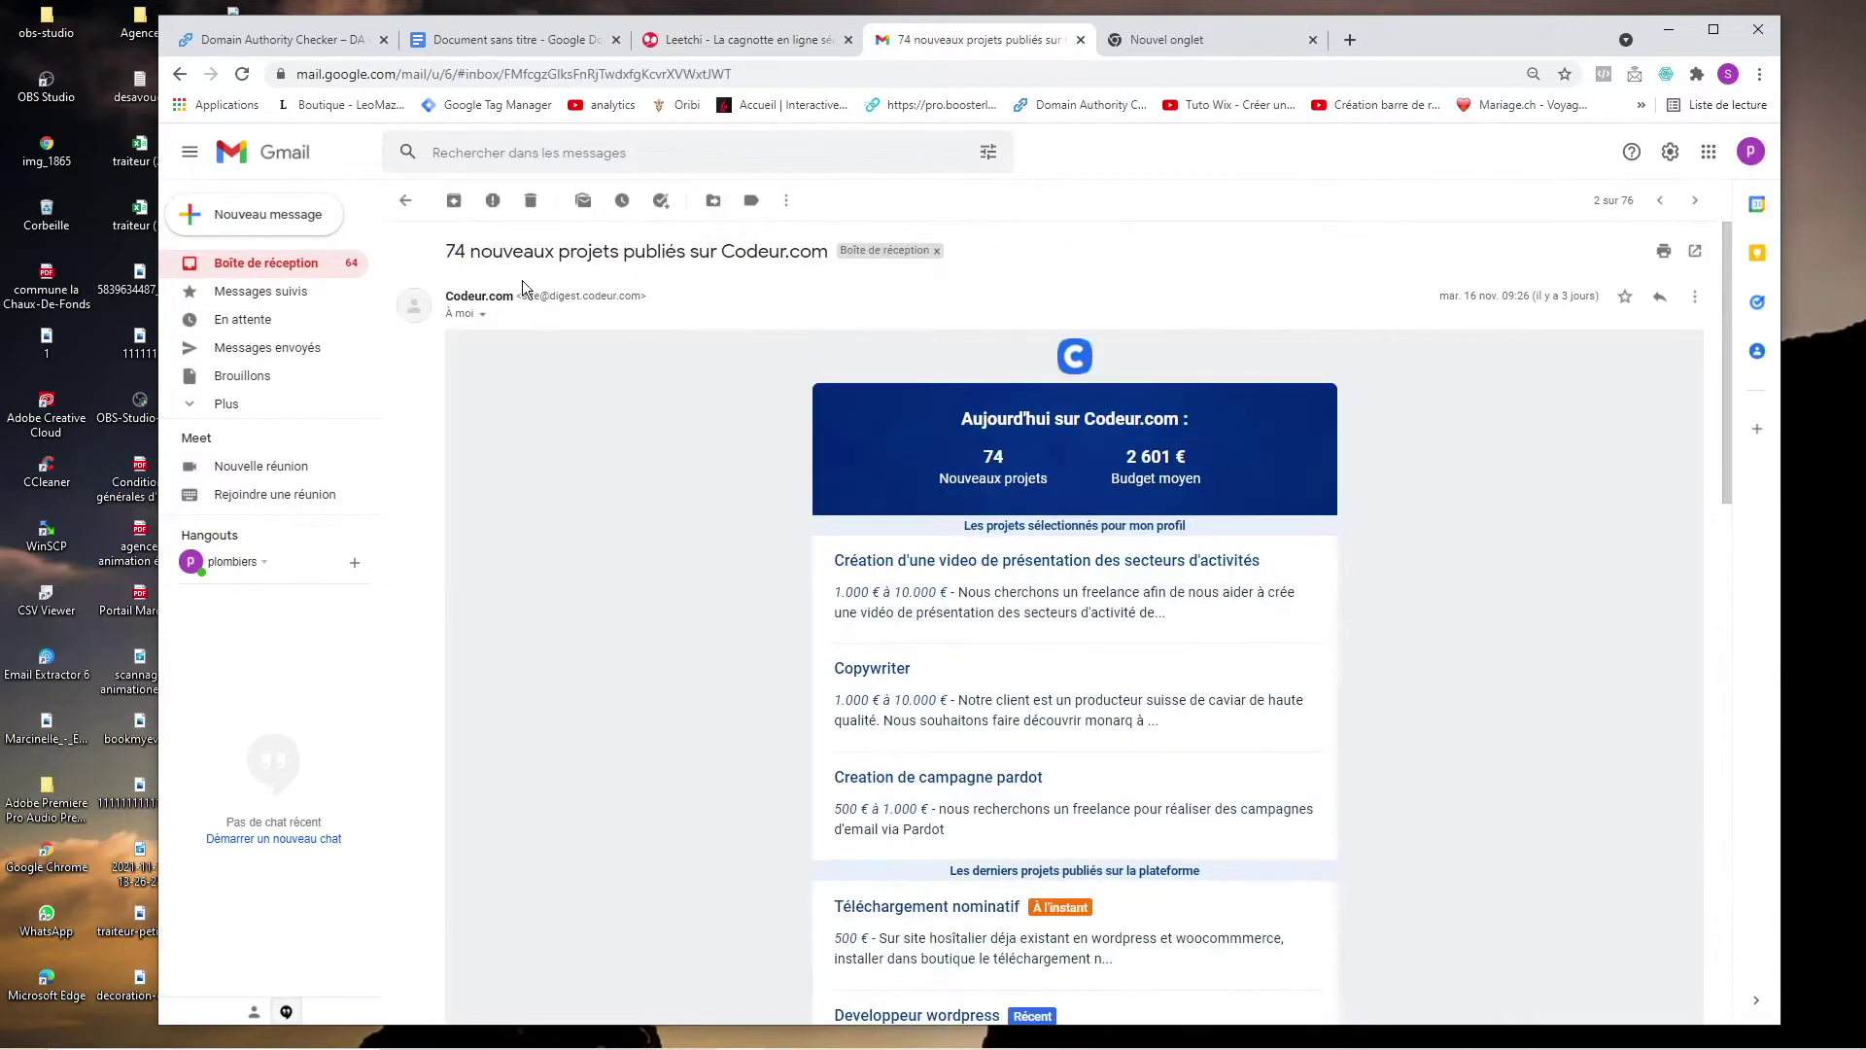
left_click(282, 265)
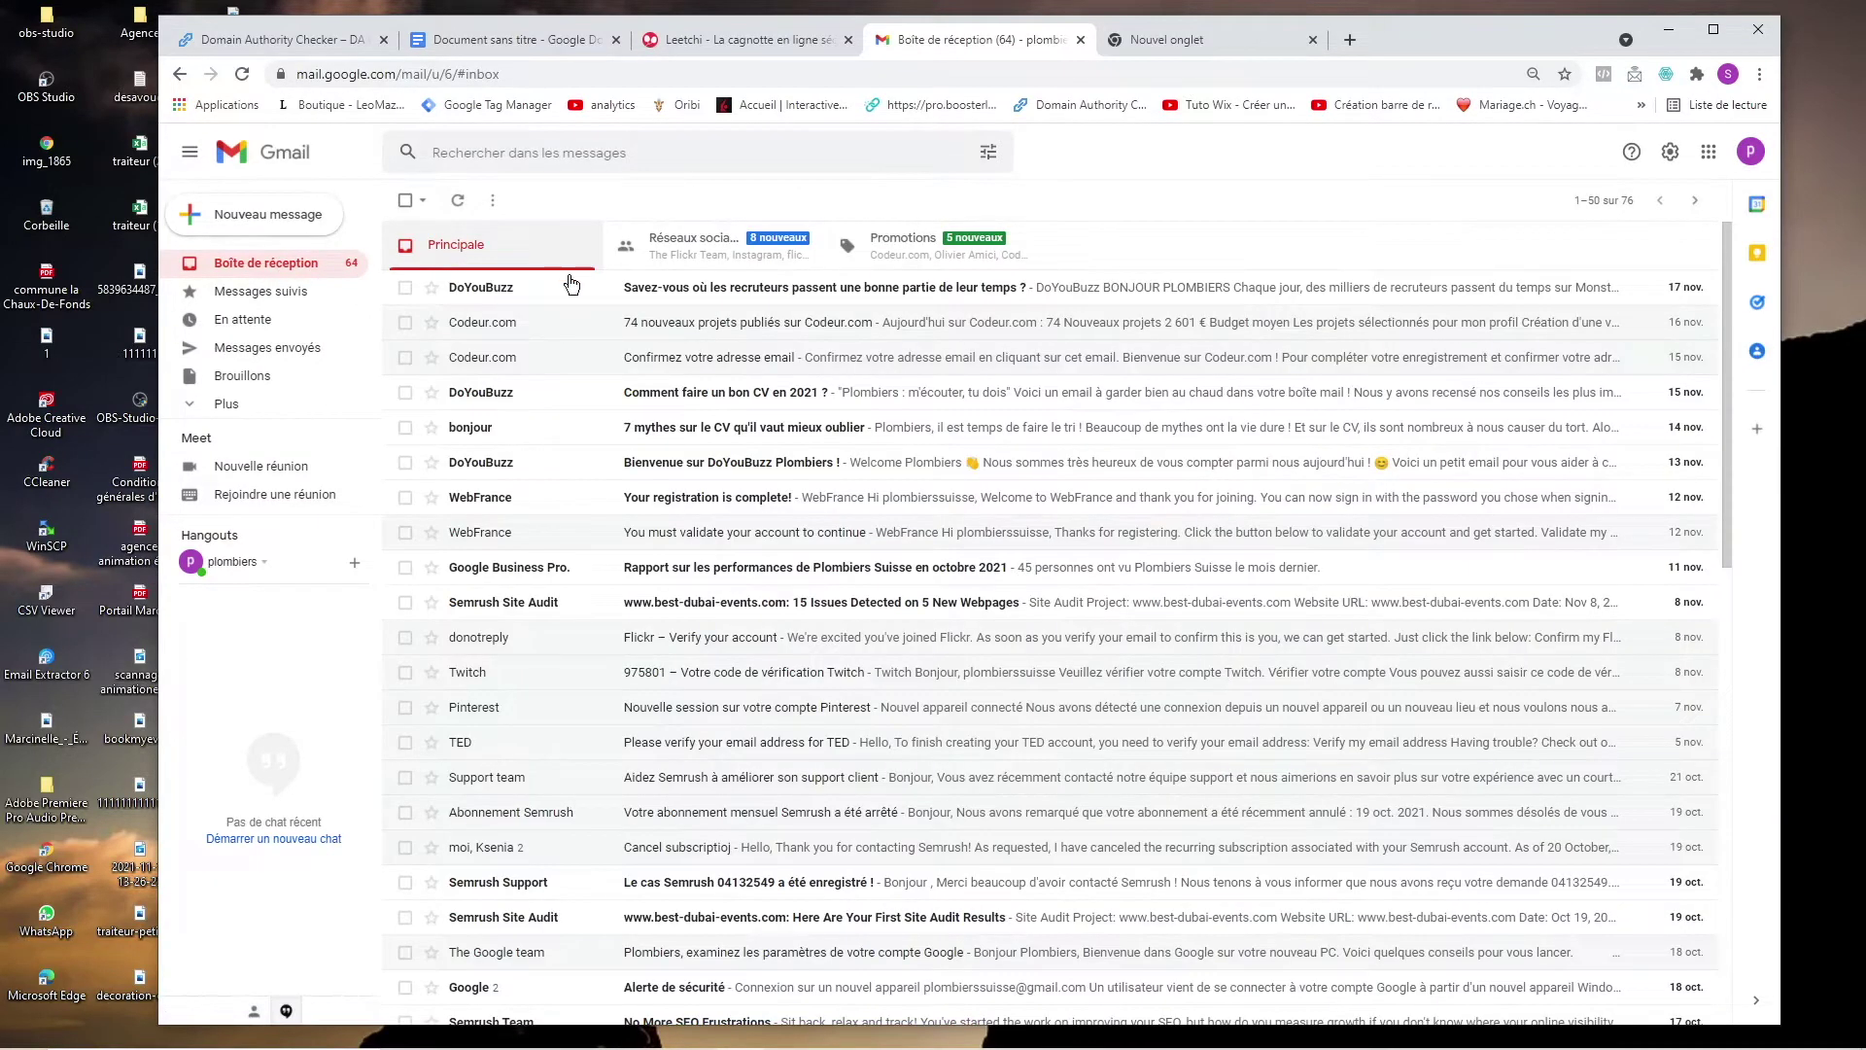
left_click(717, 43)
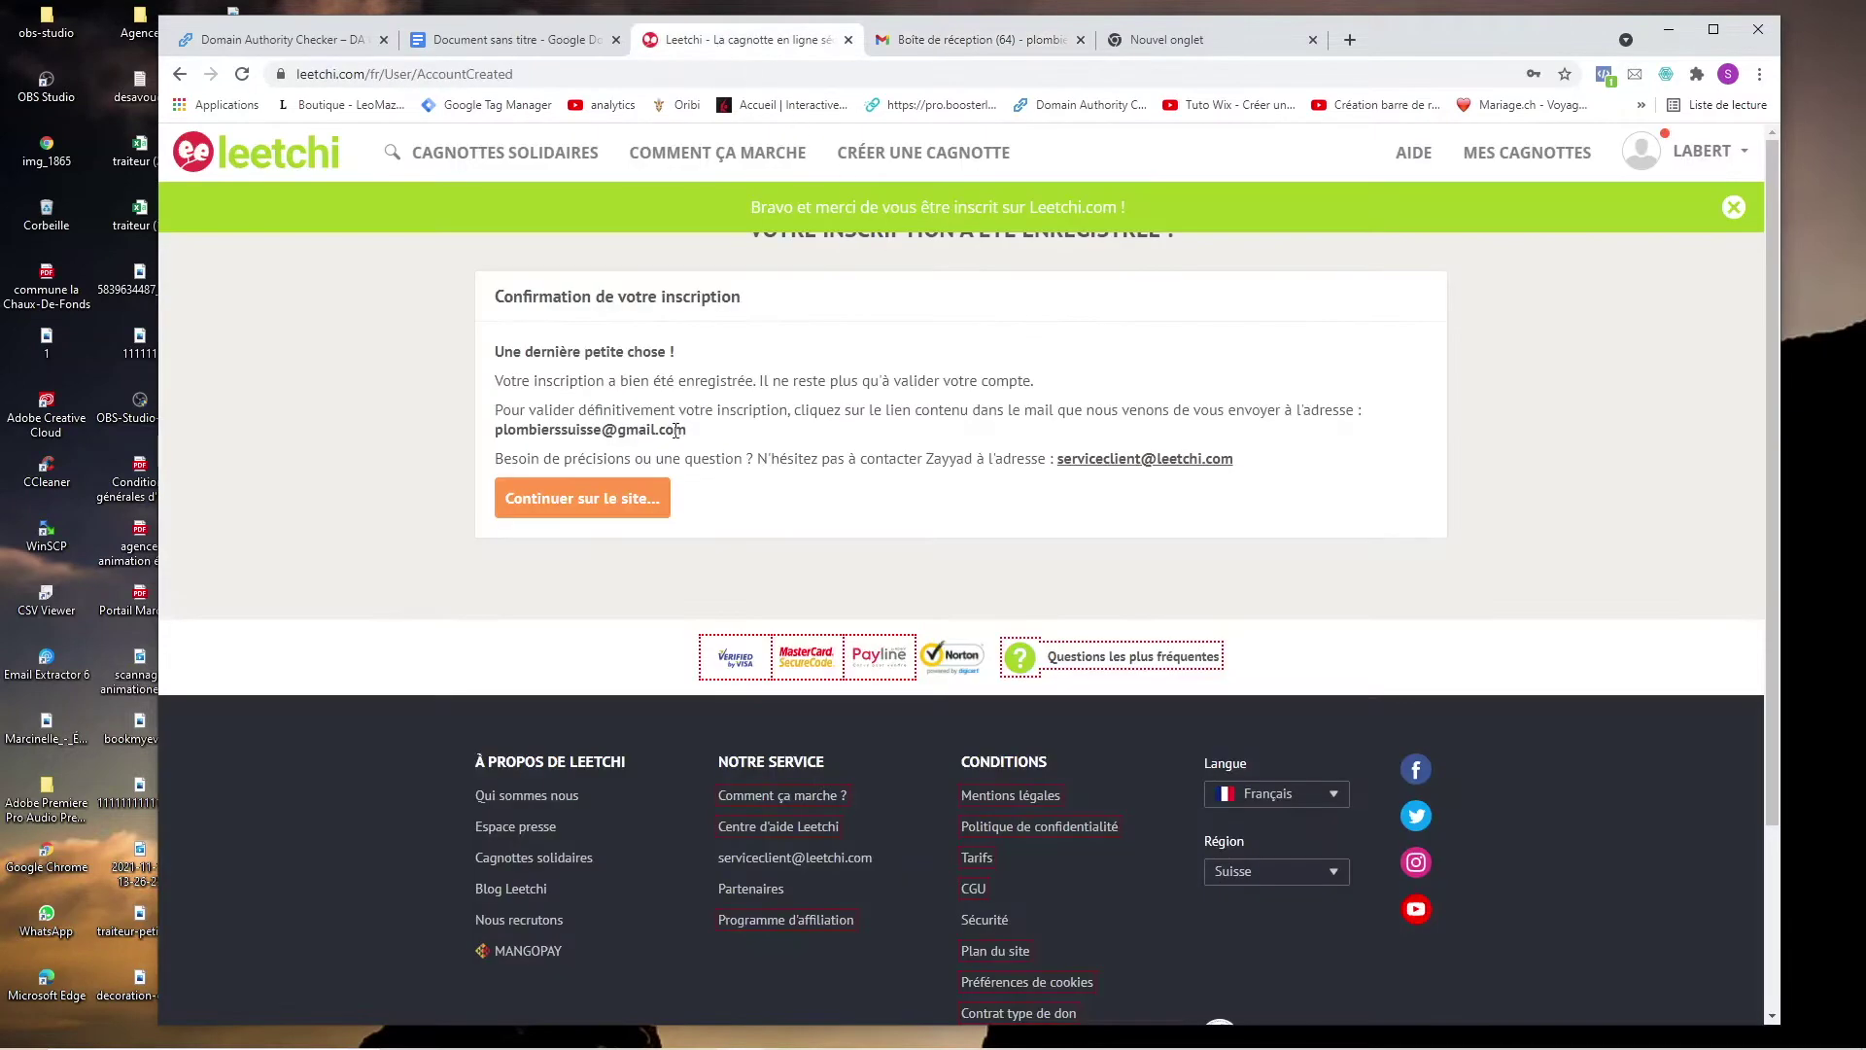
left_click(655, 490)
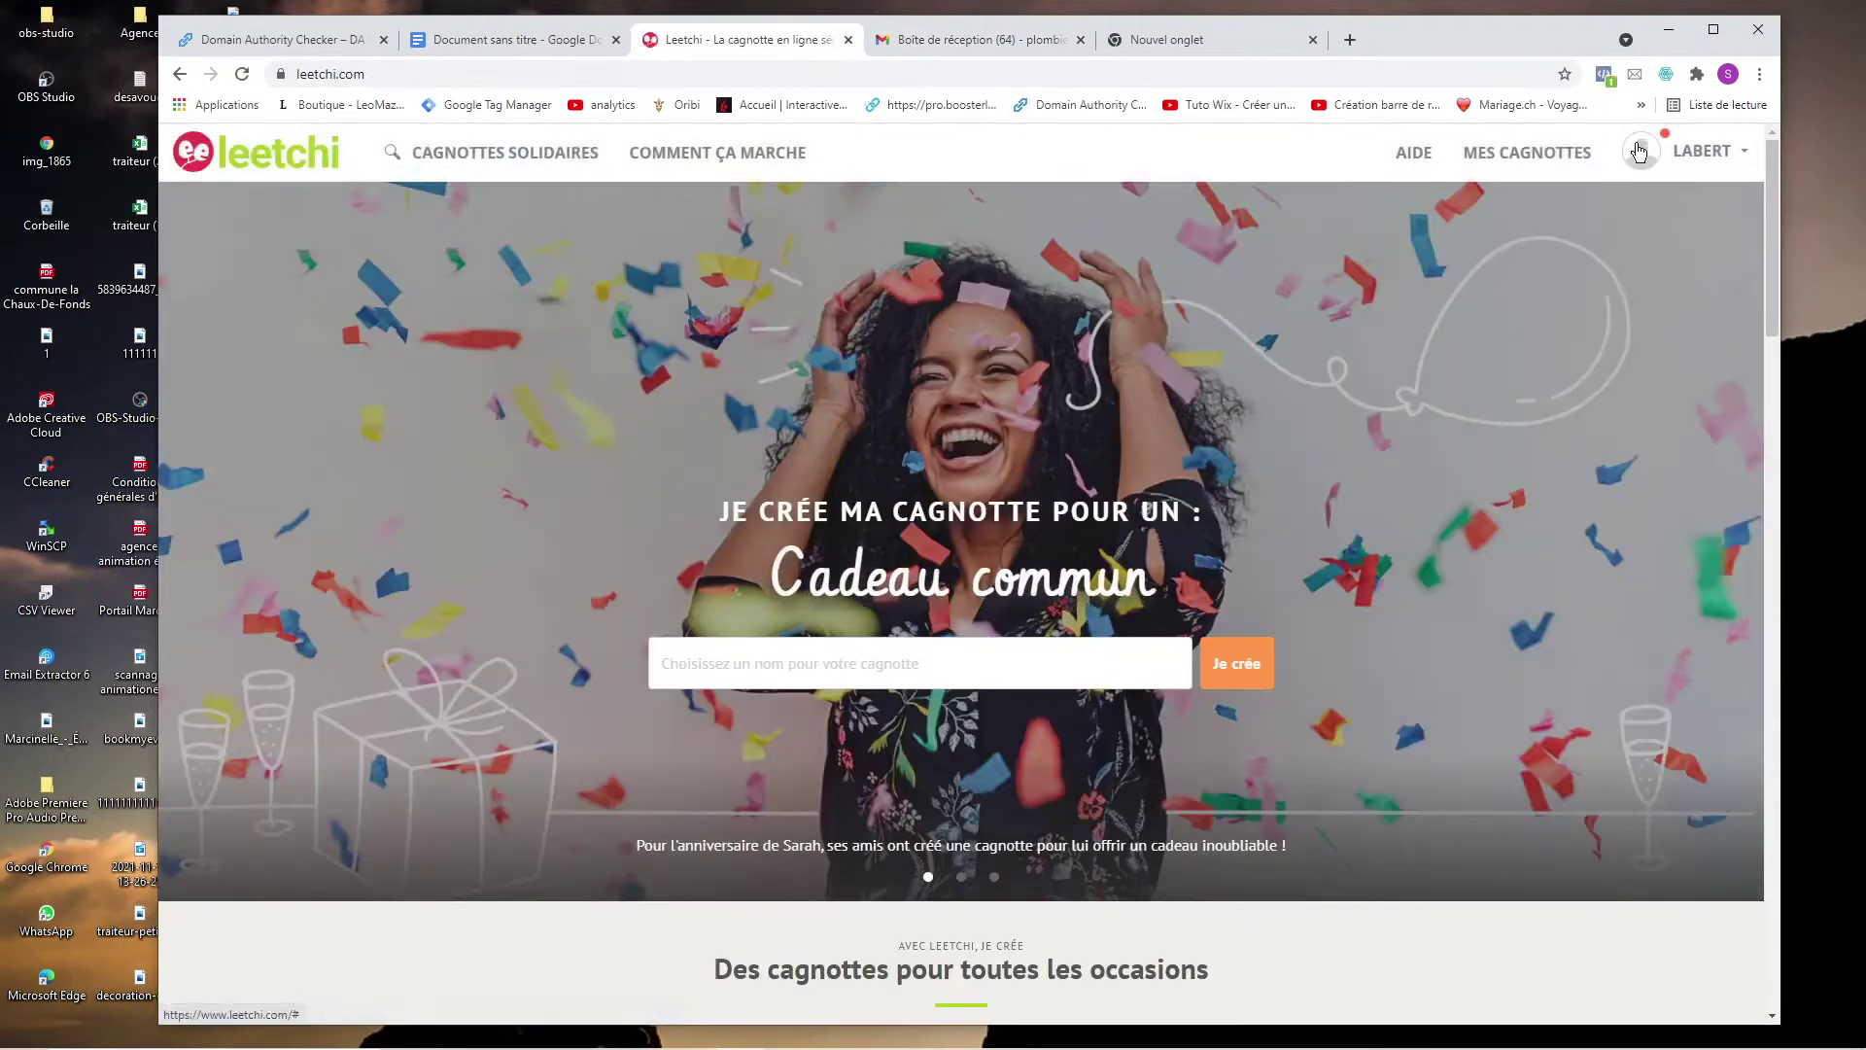
left_click(1687, 153)
left_click(1651, 299)
left_click(1001, 49)
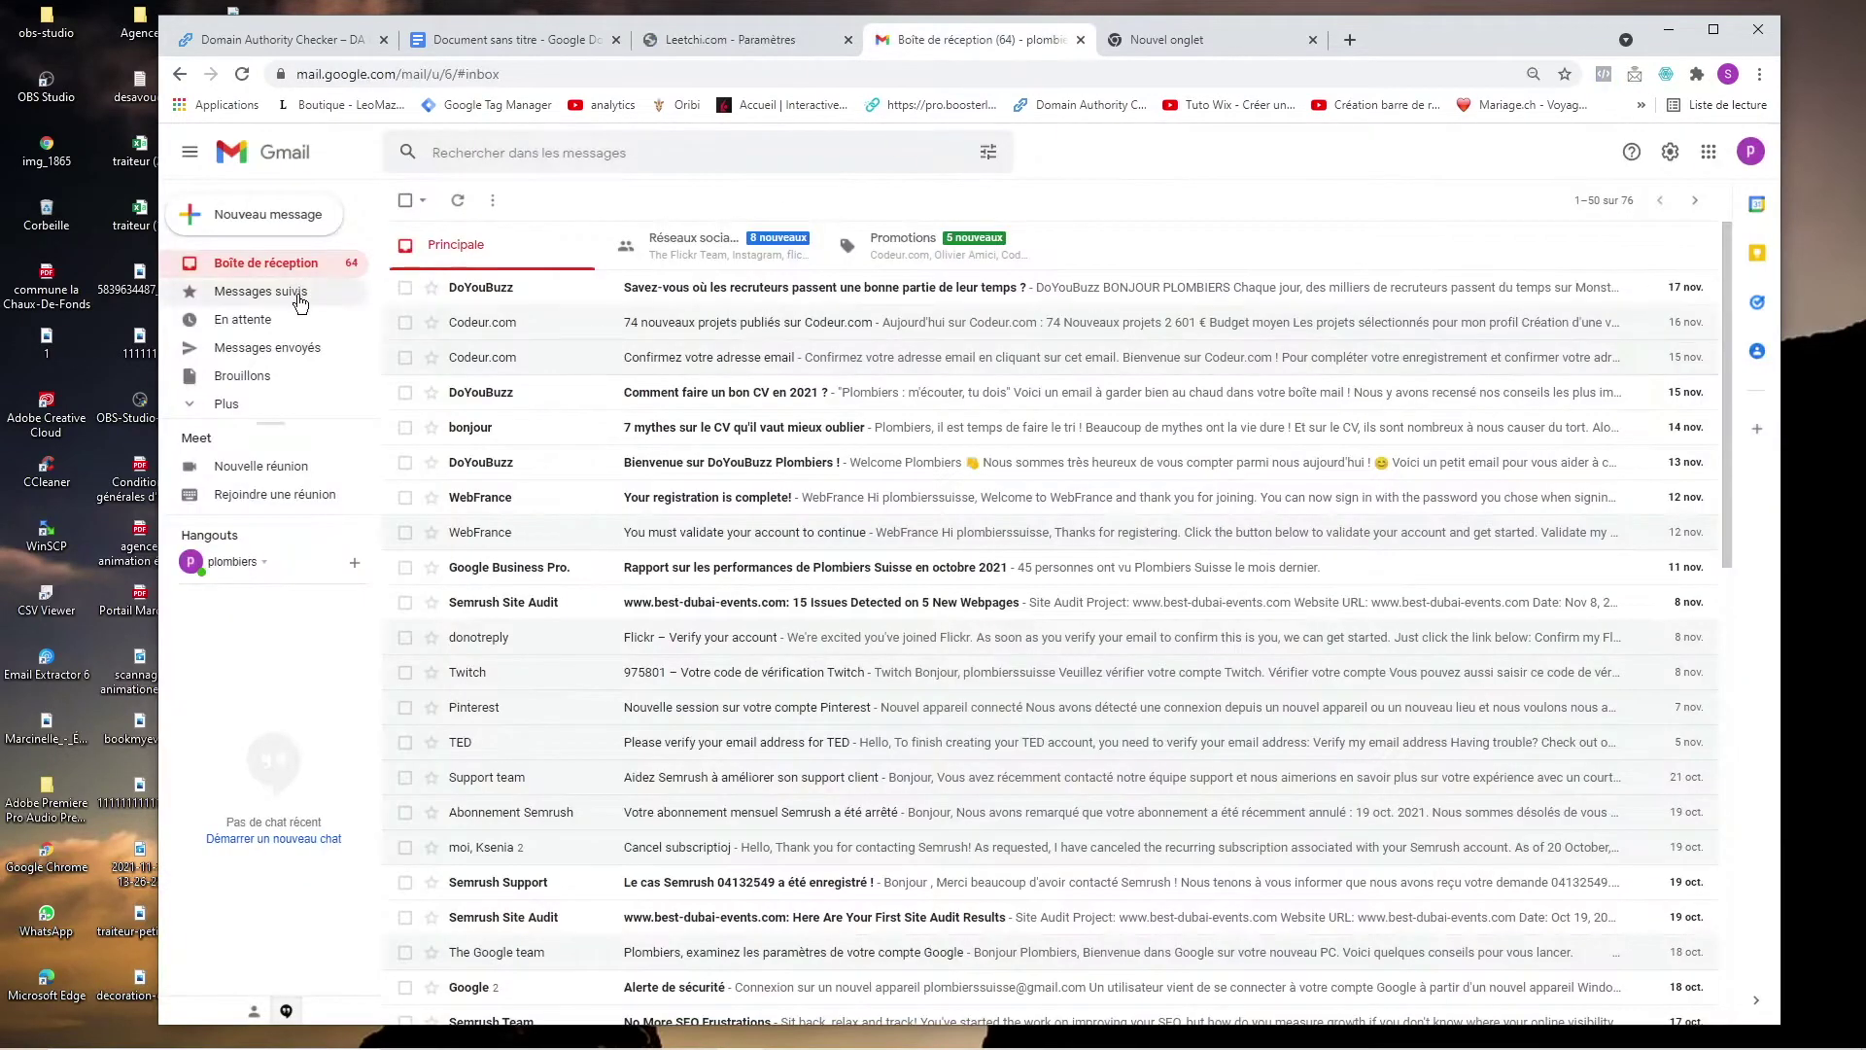
left_click(298, 297)
left_click(299, 262)
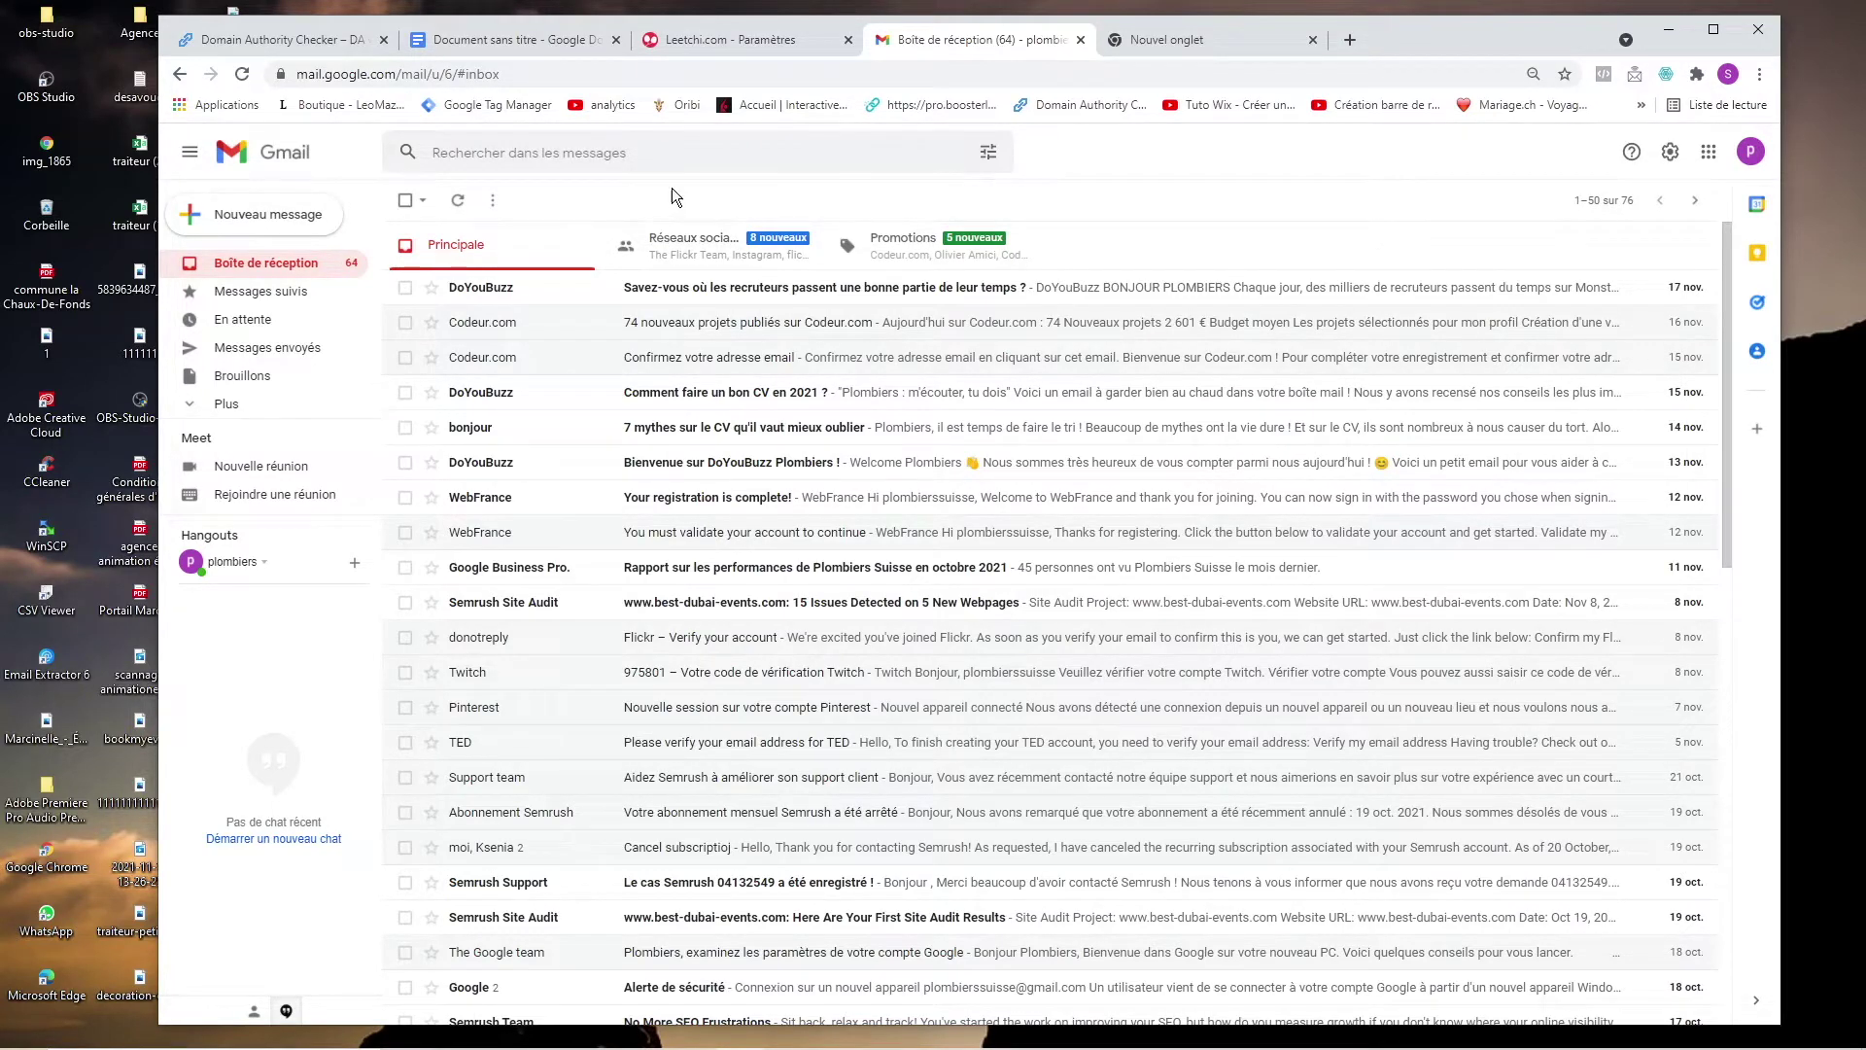
left_click(685, 244)
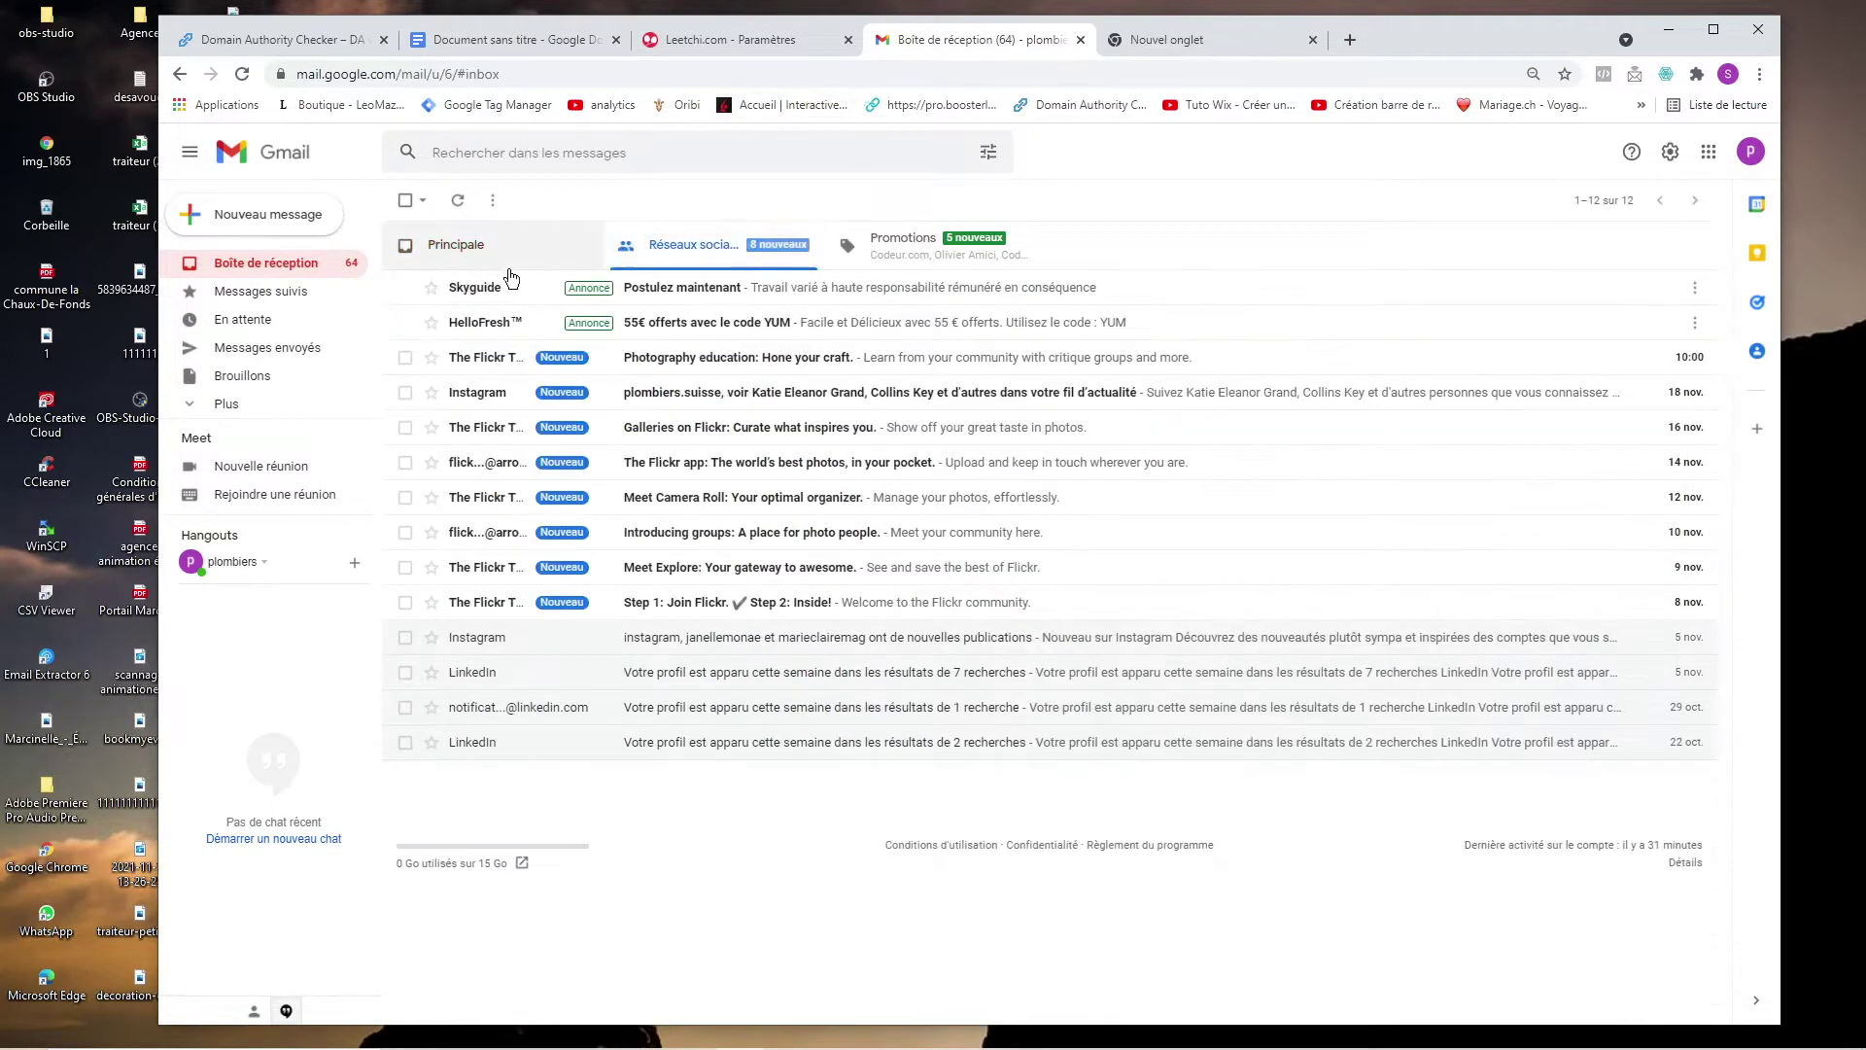
left_click(434, 248)
left_click(270, 291)
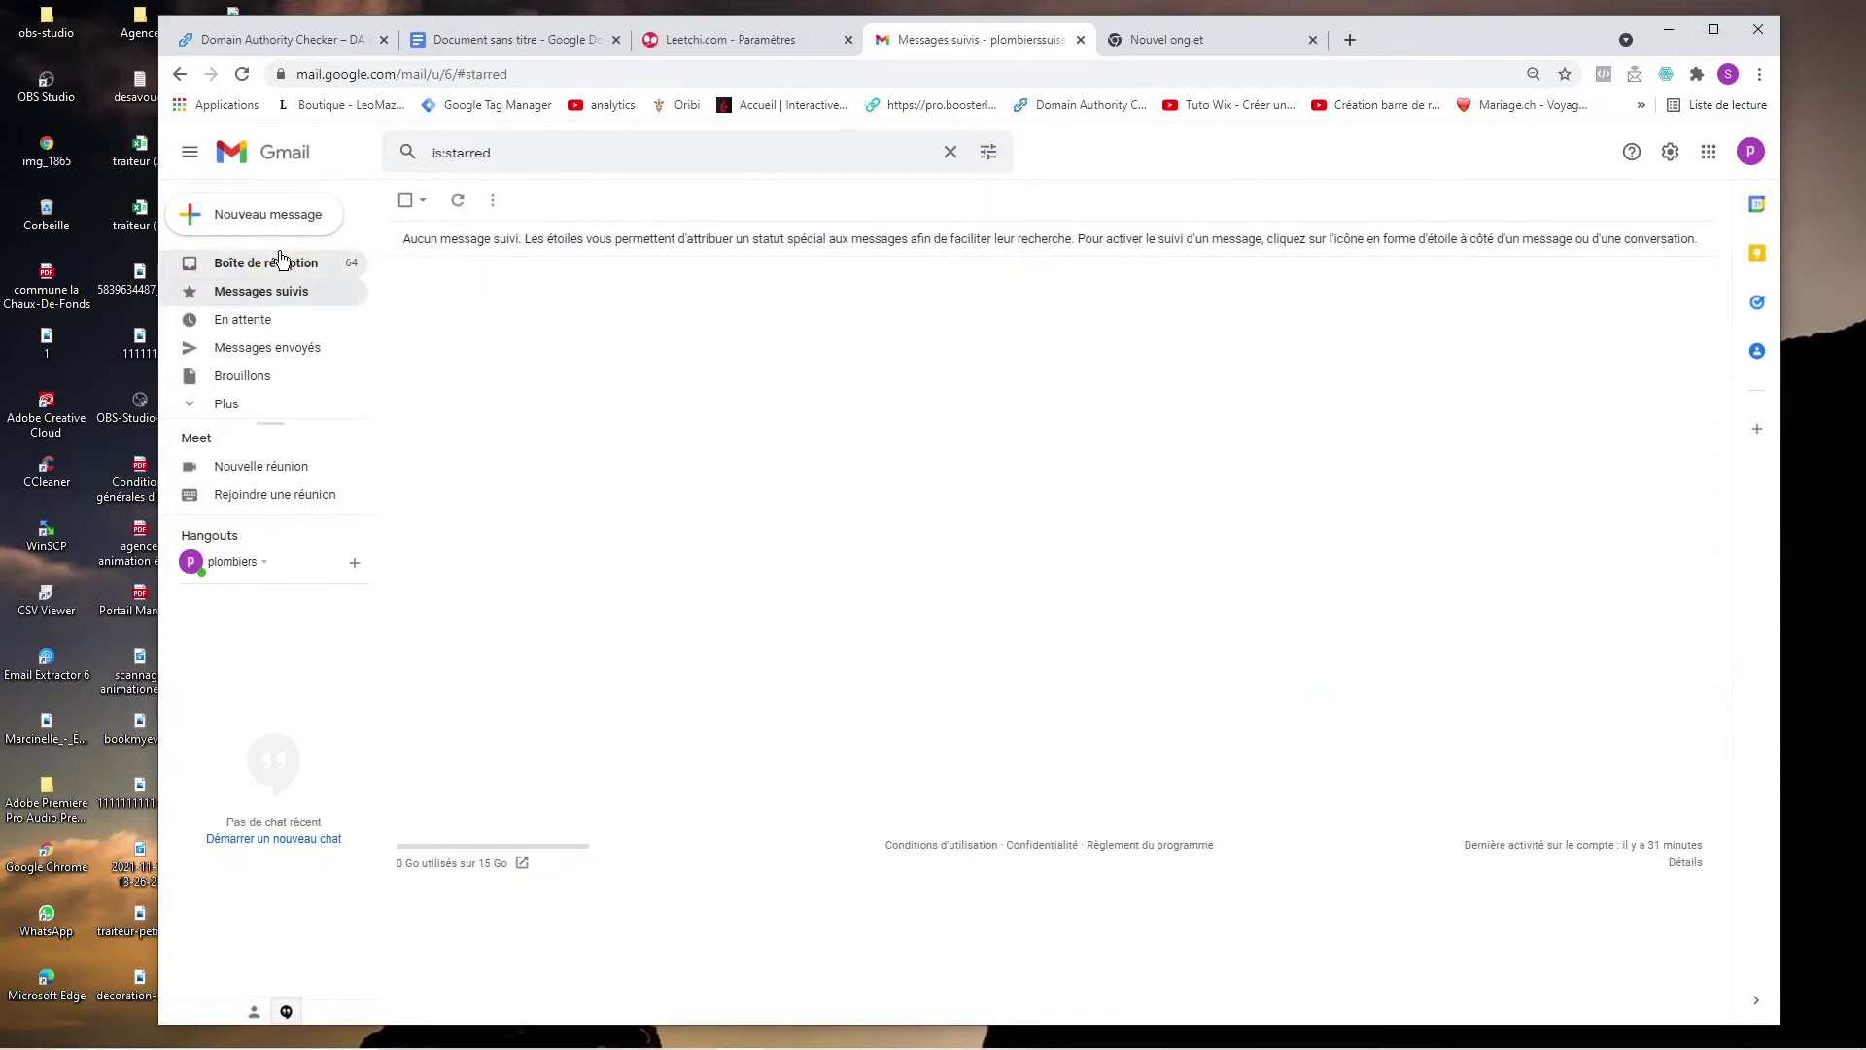
left_click(277, 260)
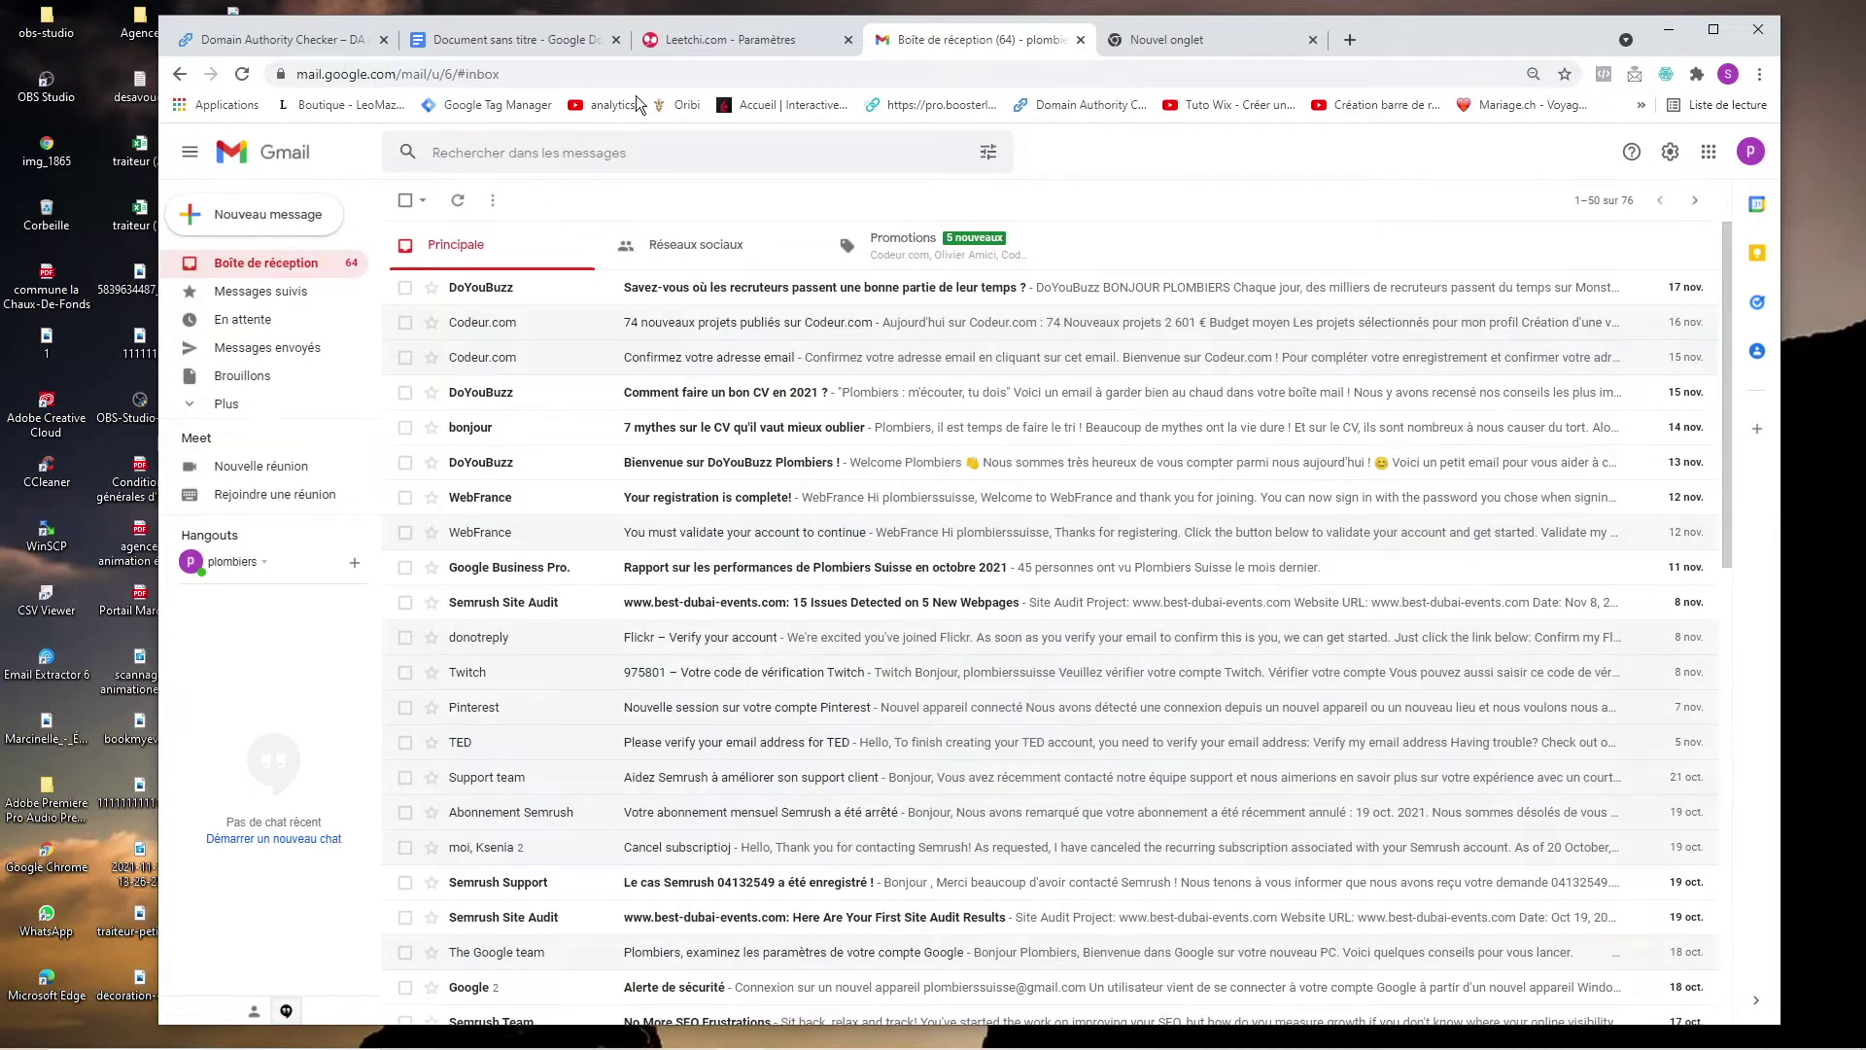
left_click(260, 291)
From the Leetchi profile page, go to MES CAGNOTTES and start a new cagnotte.
left_click(265, 262)
left_click(742, 39)
scroll(704, 405, "down", 3)
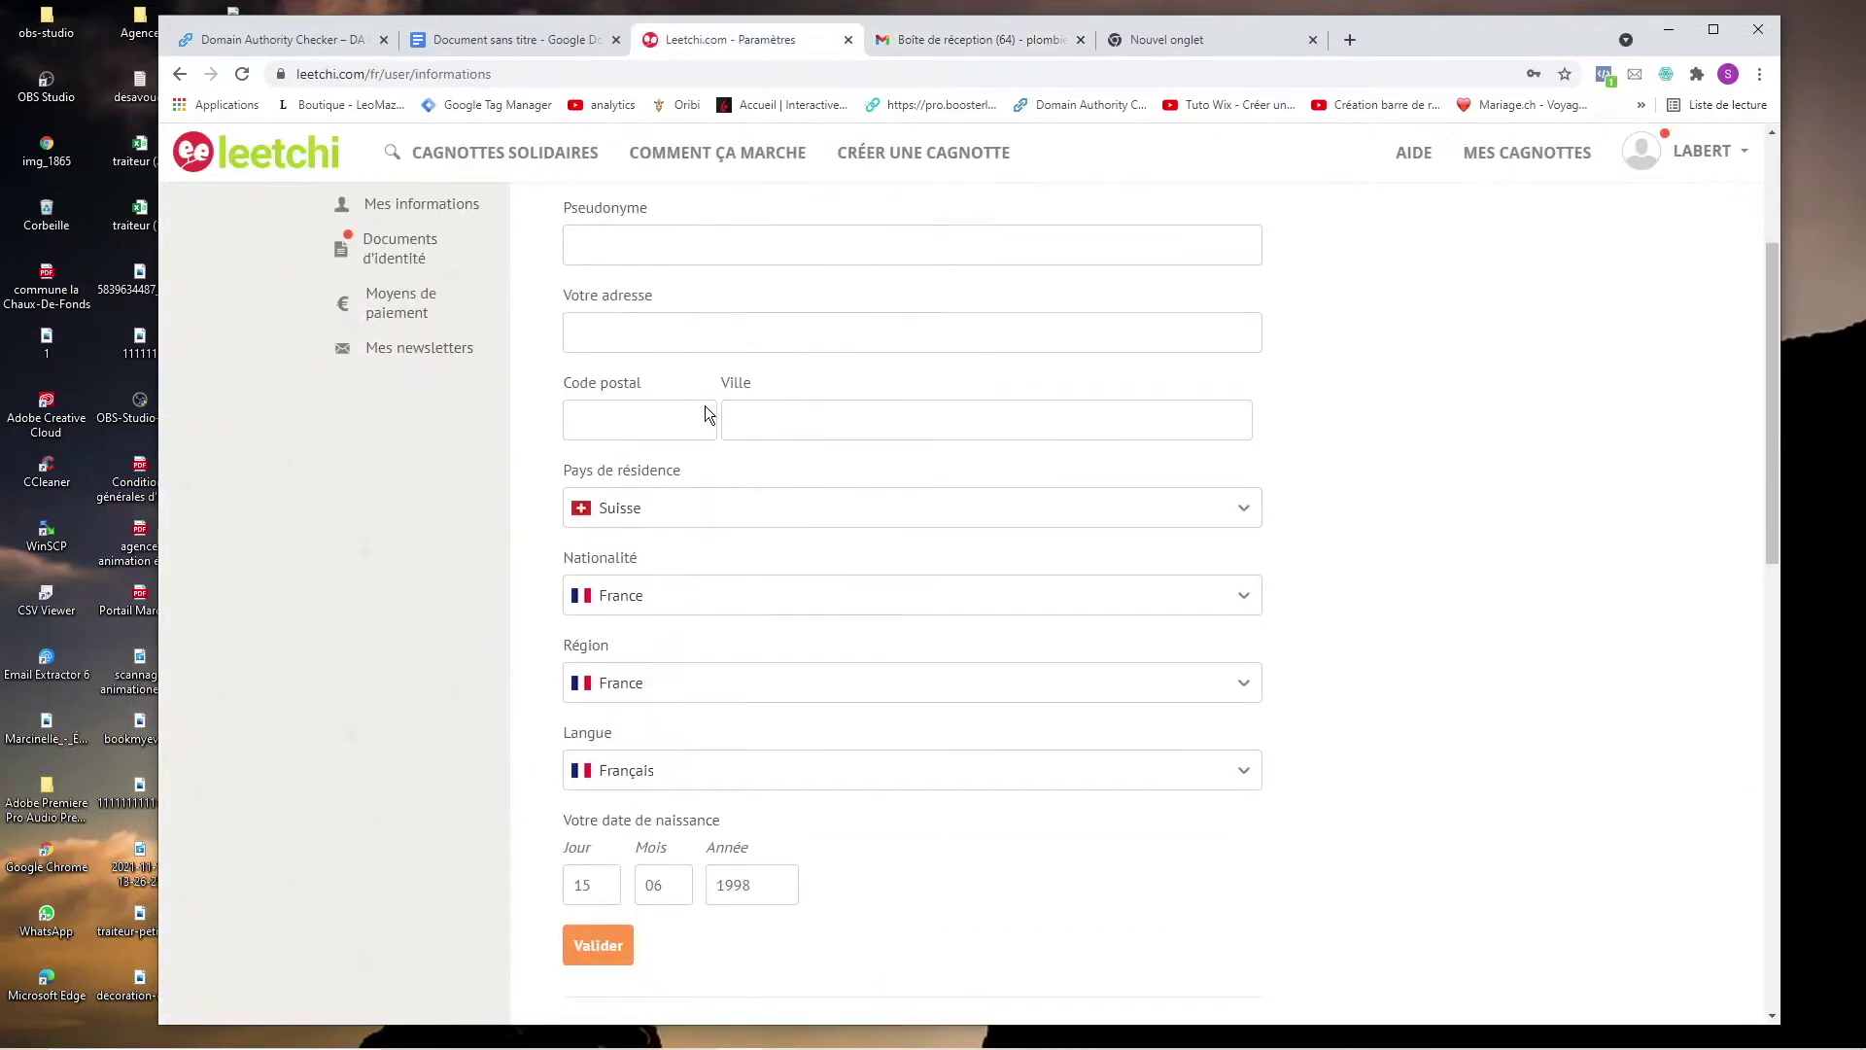
scroll(697, 498, "up", 2)
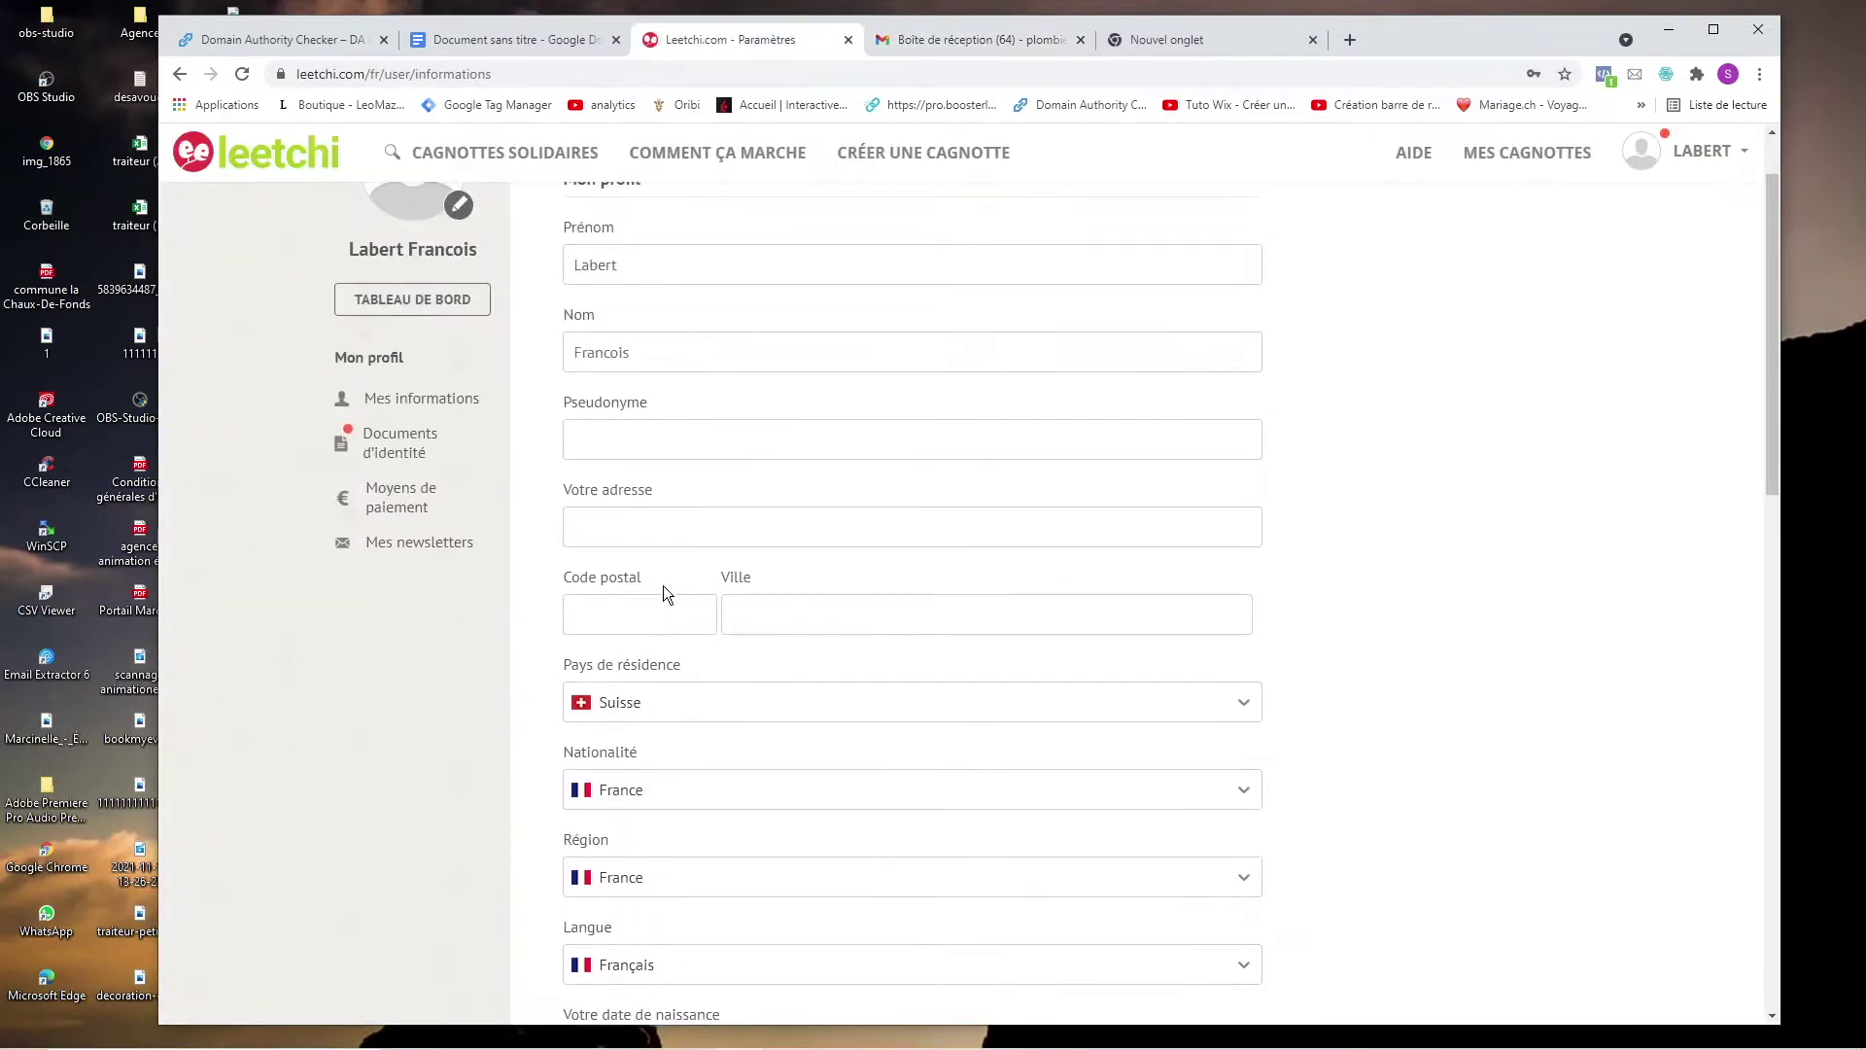
scroll(703, 609, "up", 2)
left_click(1524, 154)
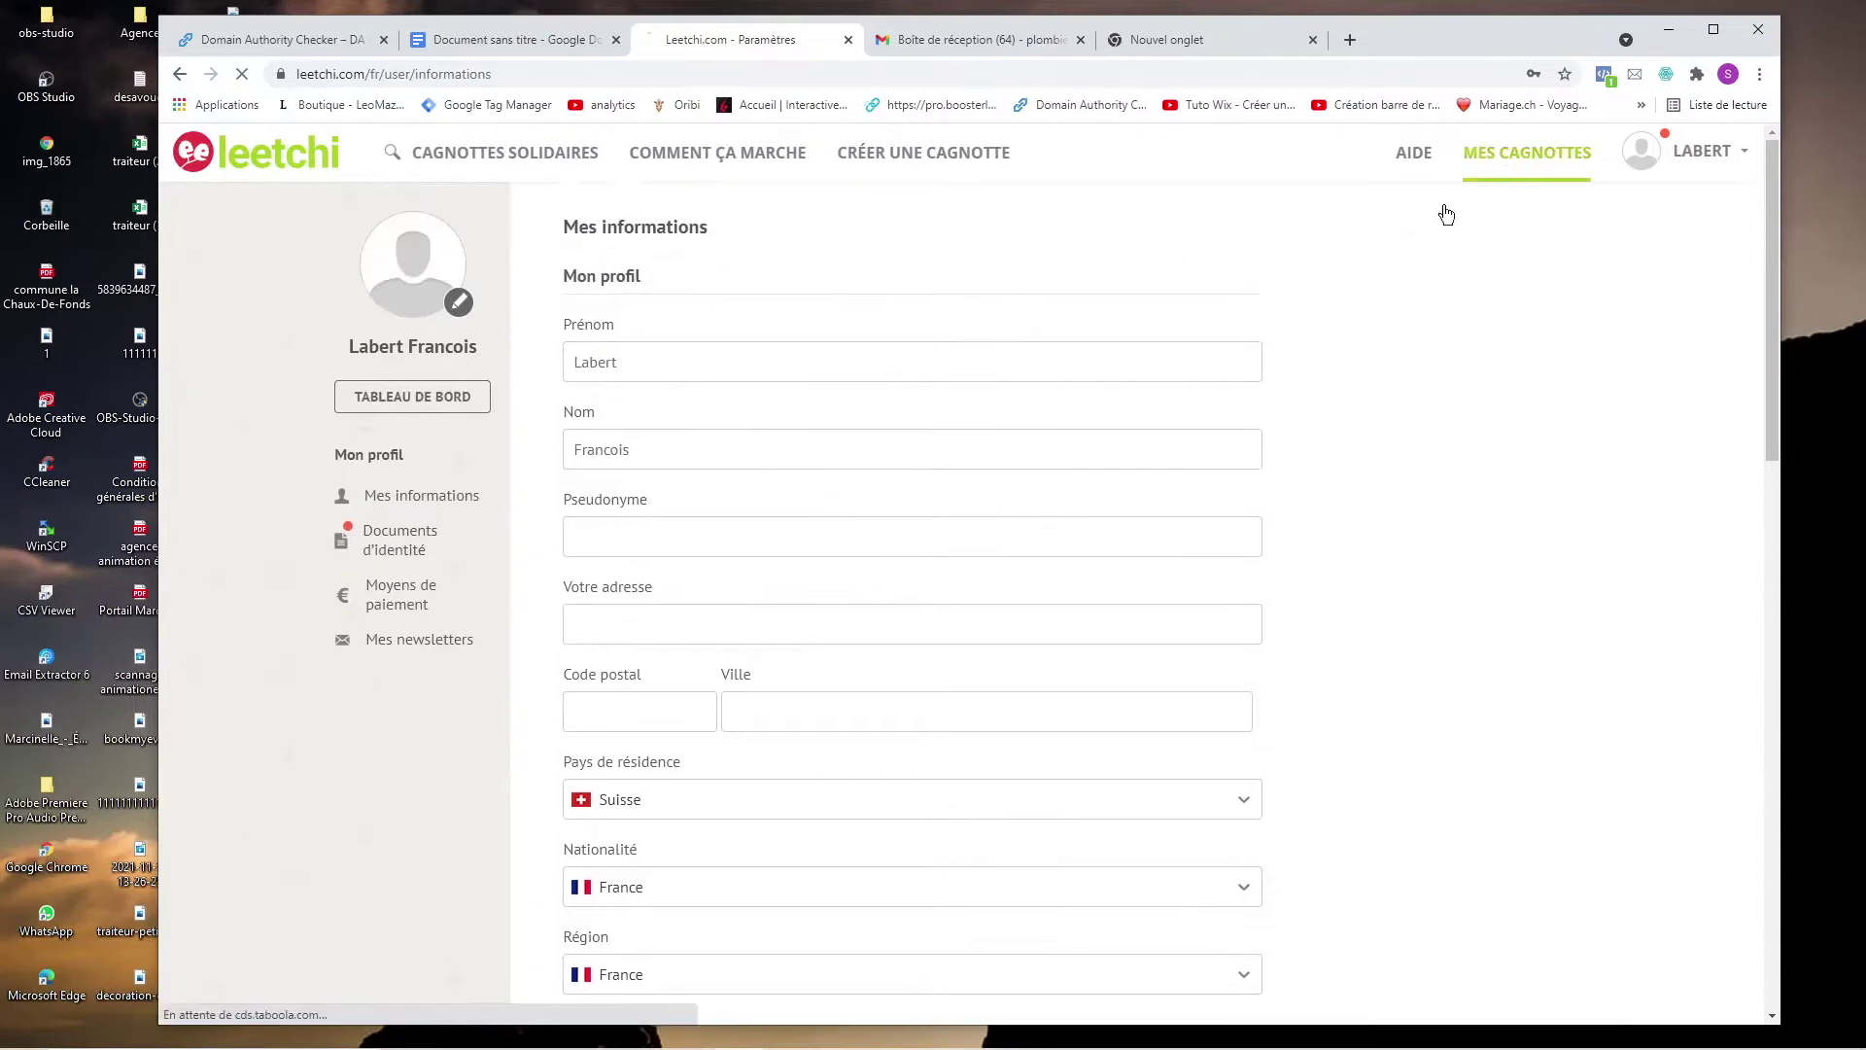
left_click(1118, 700)
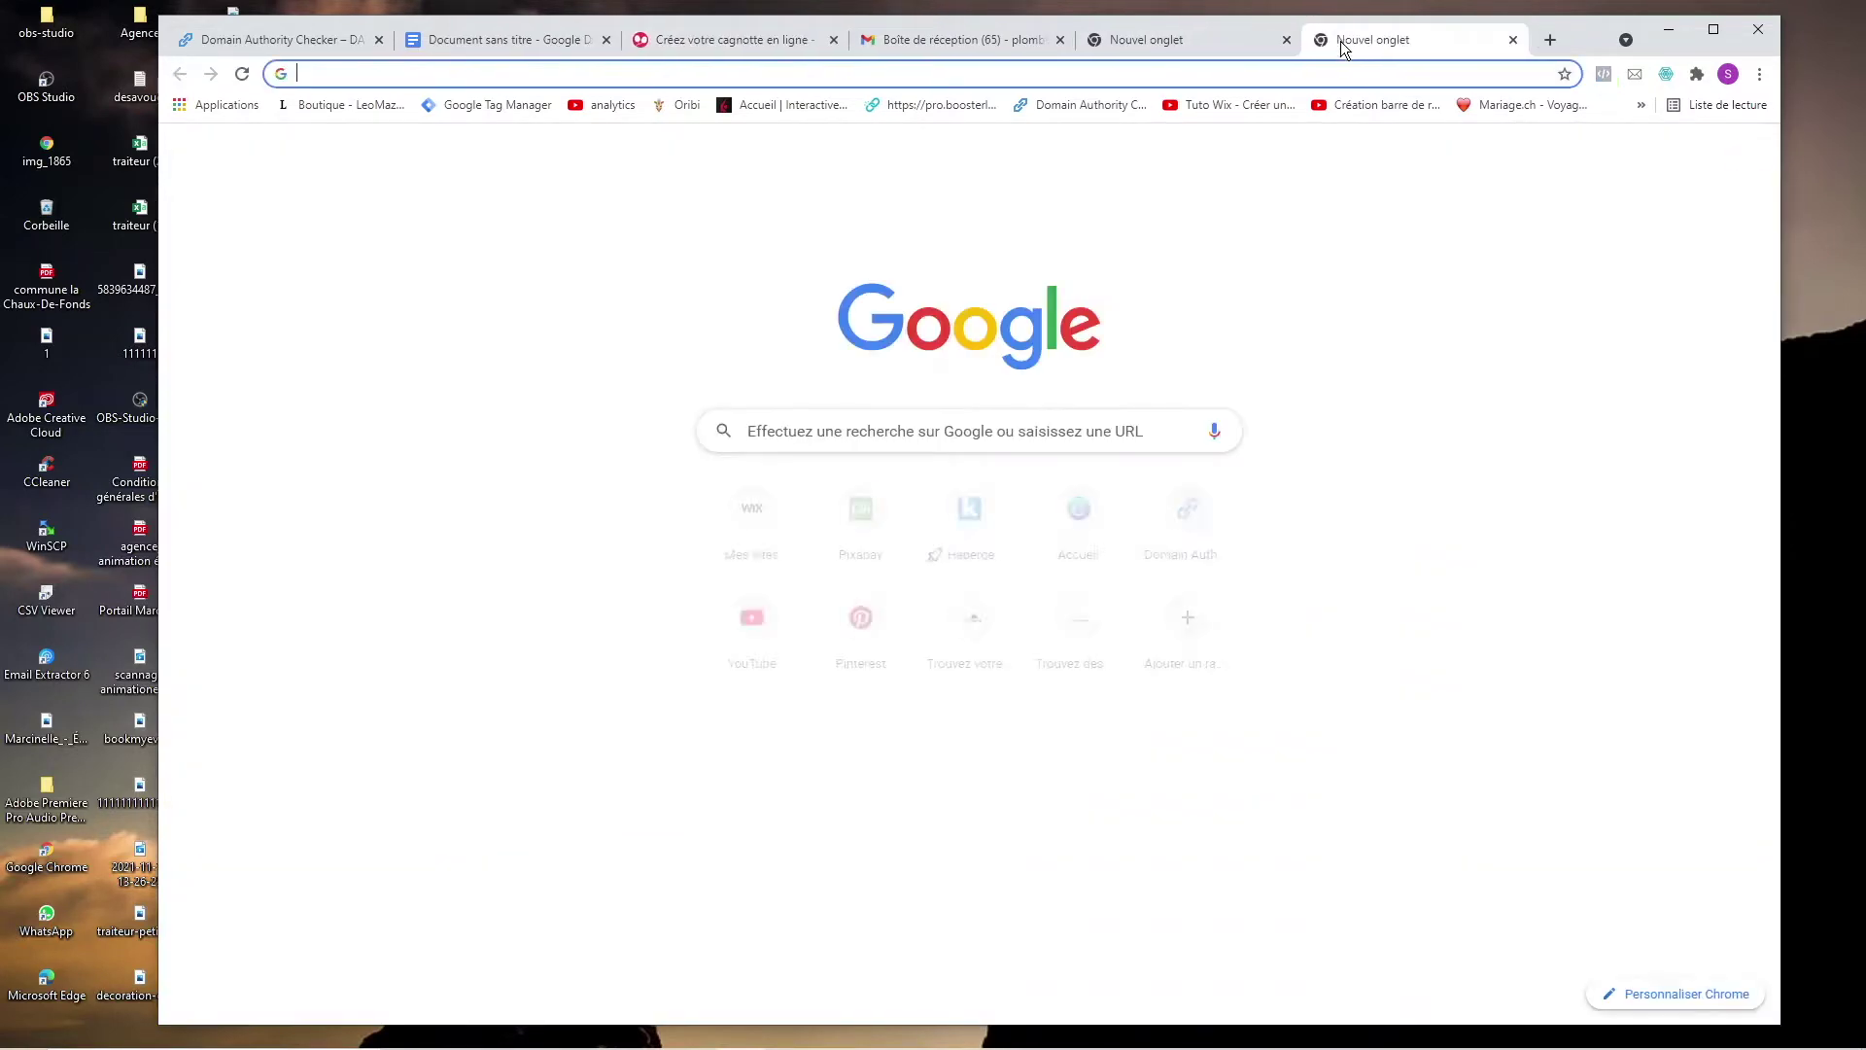
Open plombiers-suisse.ch in a new tab and scroll through its homepage.
left_click(1346, 42)
type("plom")
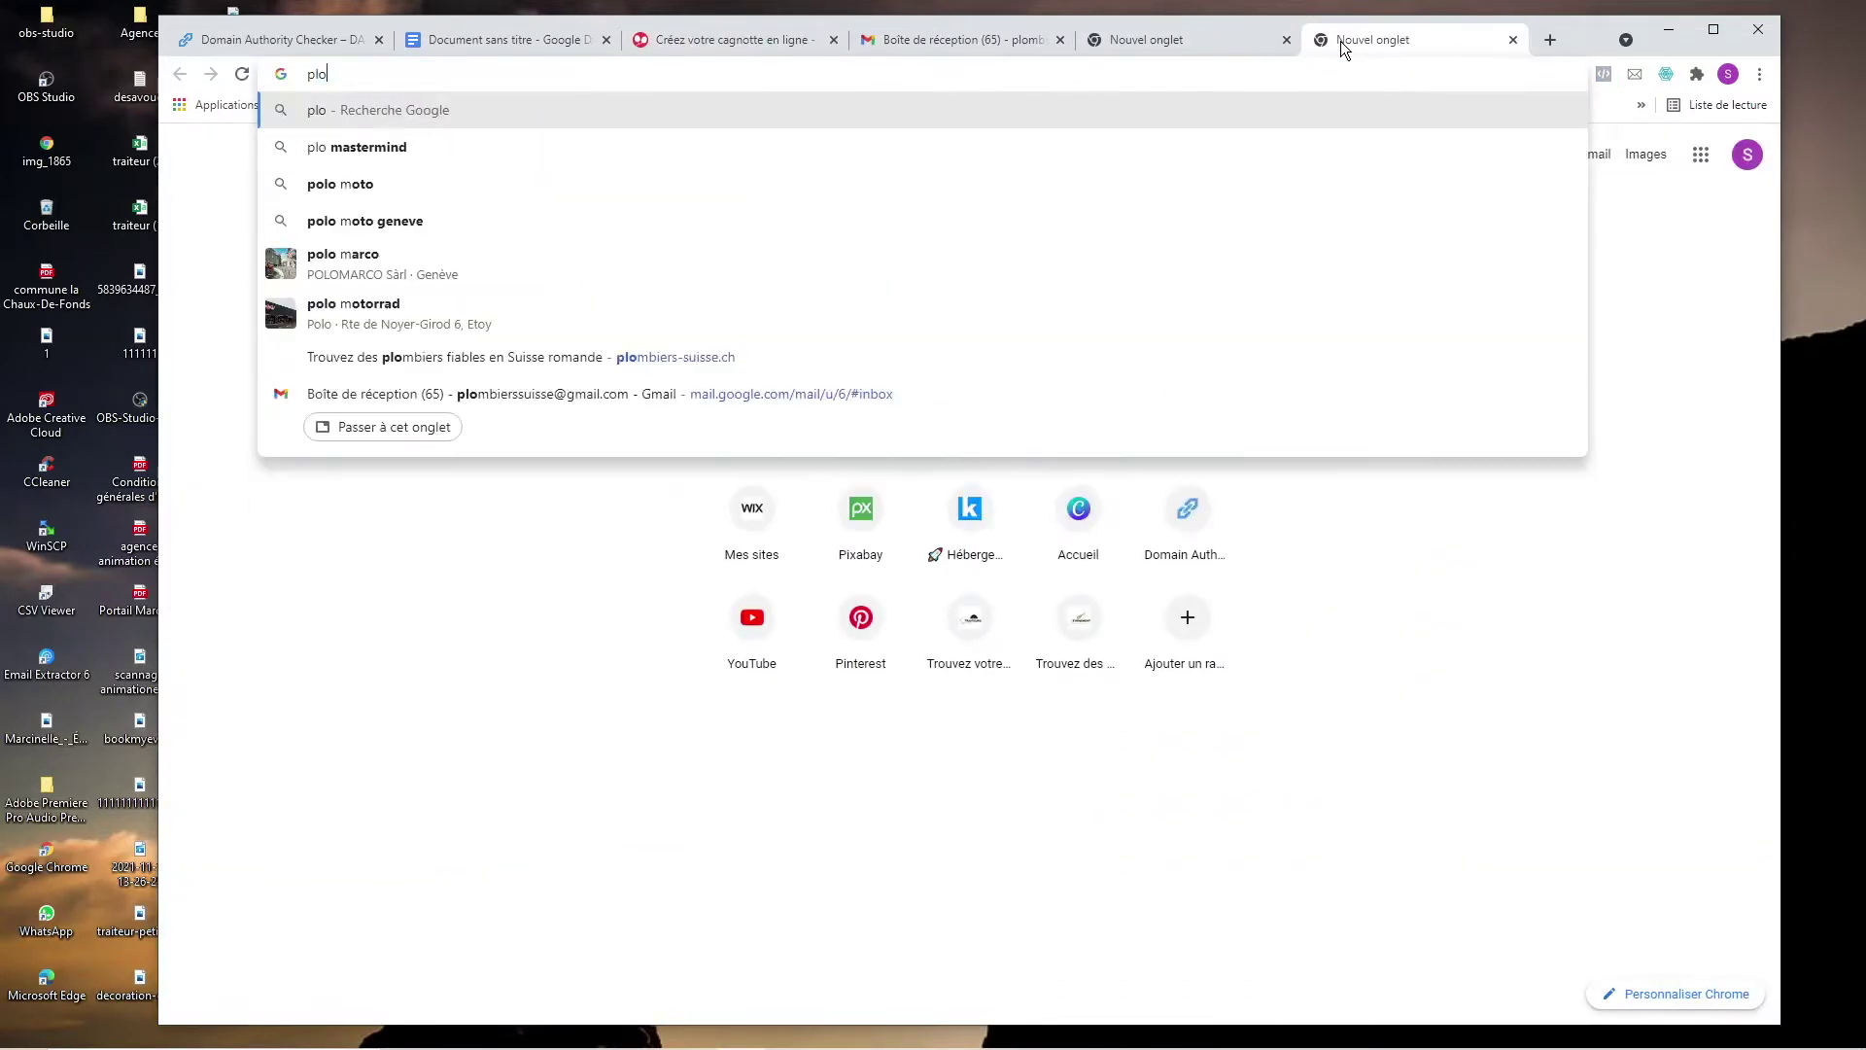
key("Return")
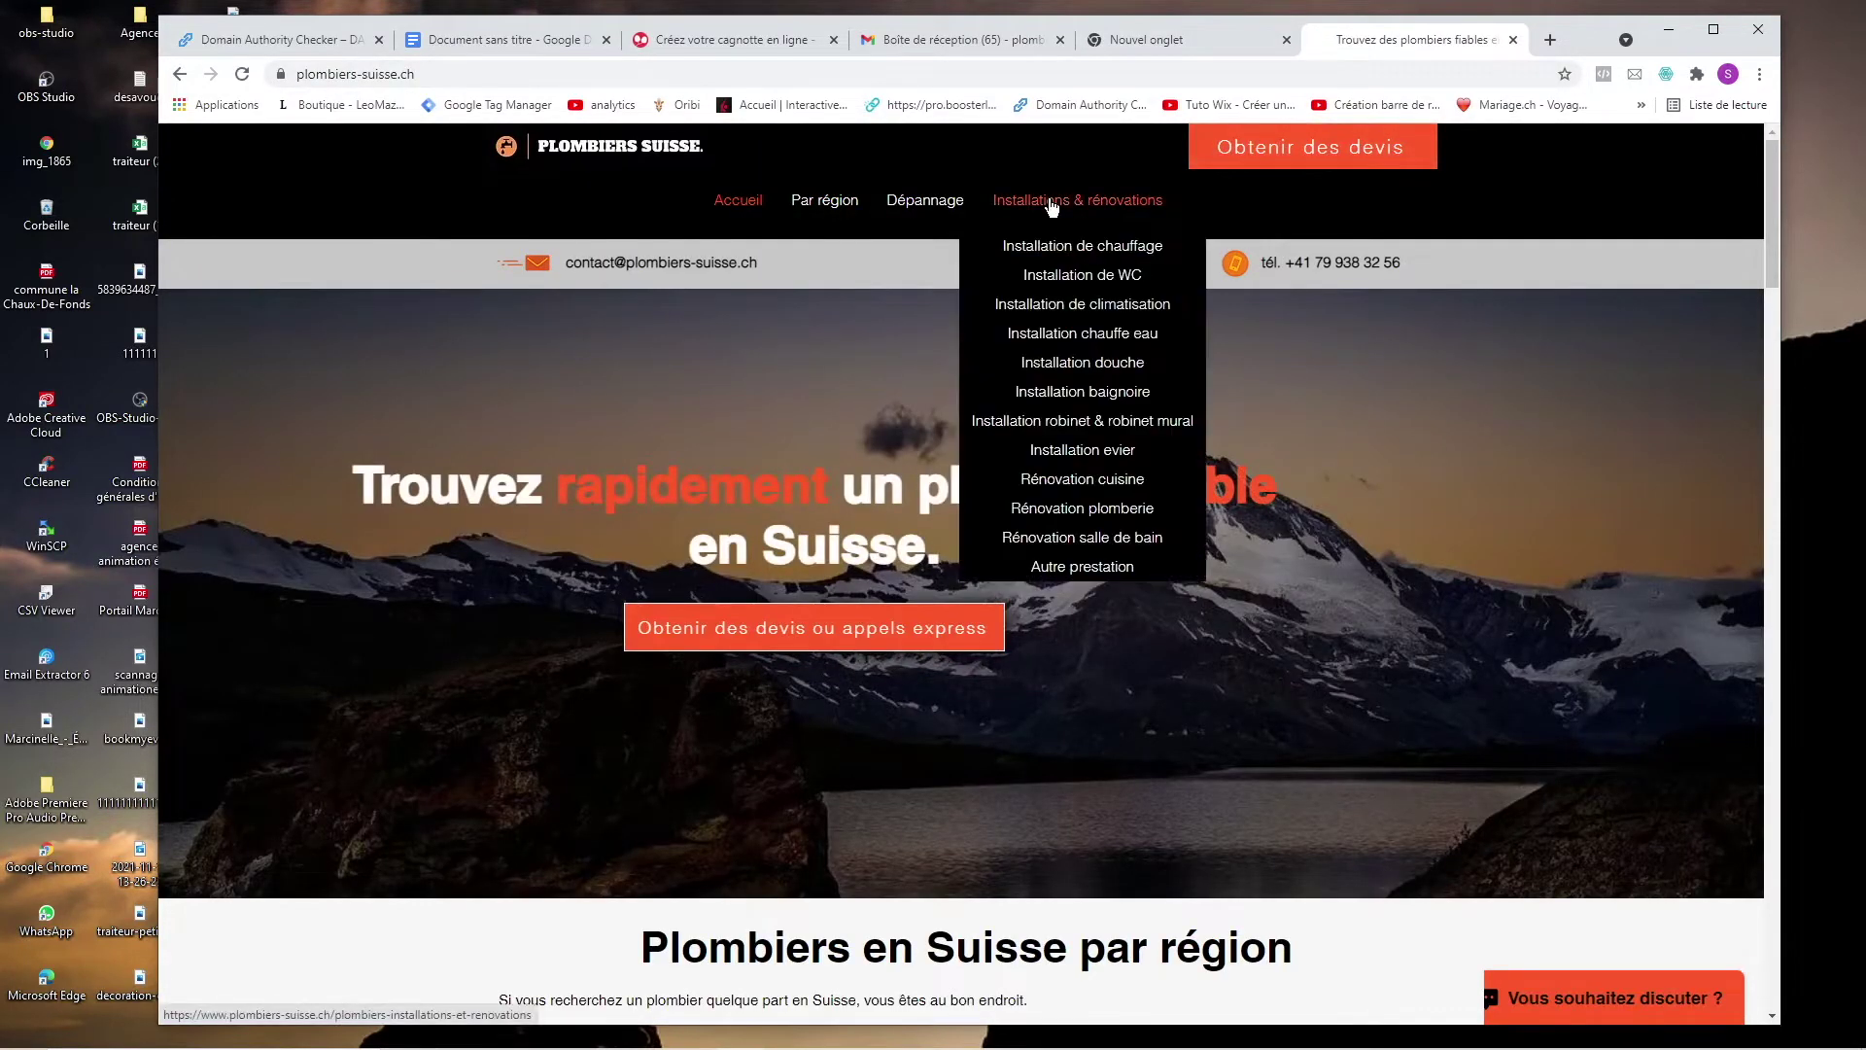
mouse_move(857, 253)
scroll(789, 406, "down", 15)
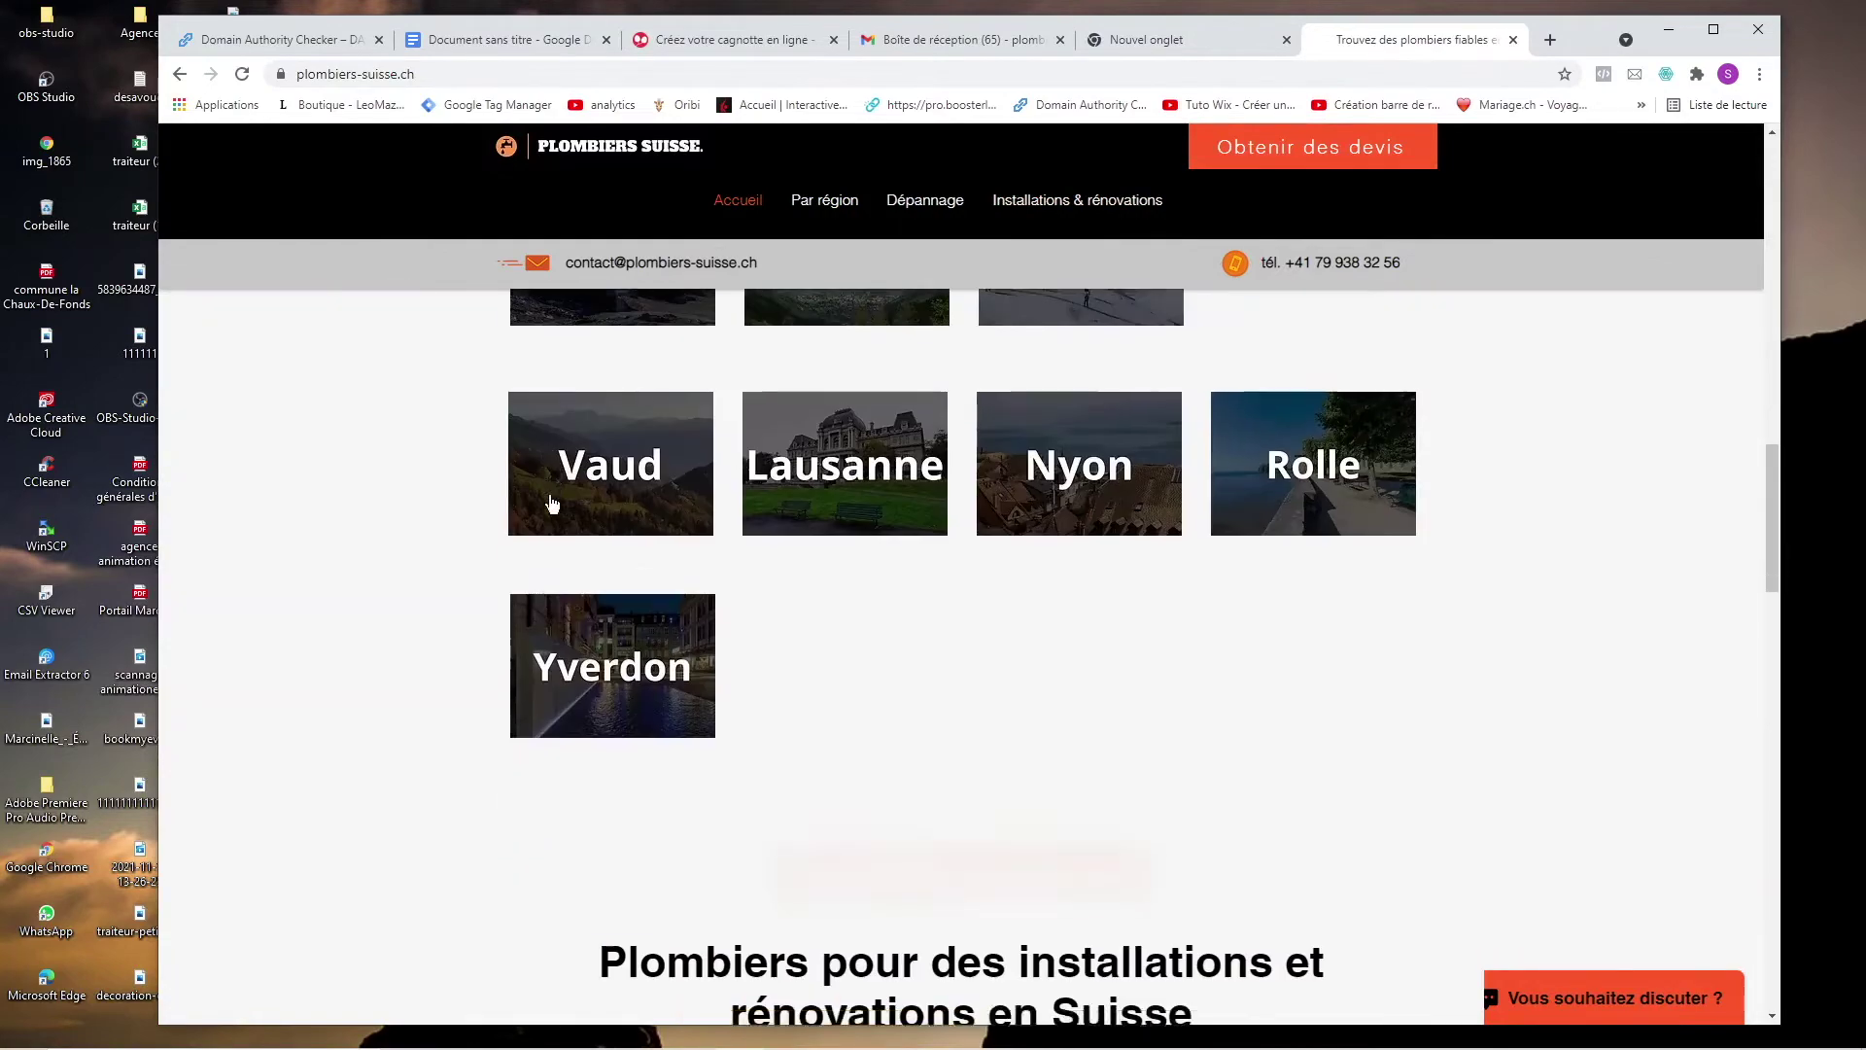
scroll(551, 496, "up", 4)
scroll(551, 496, "down", 15)
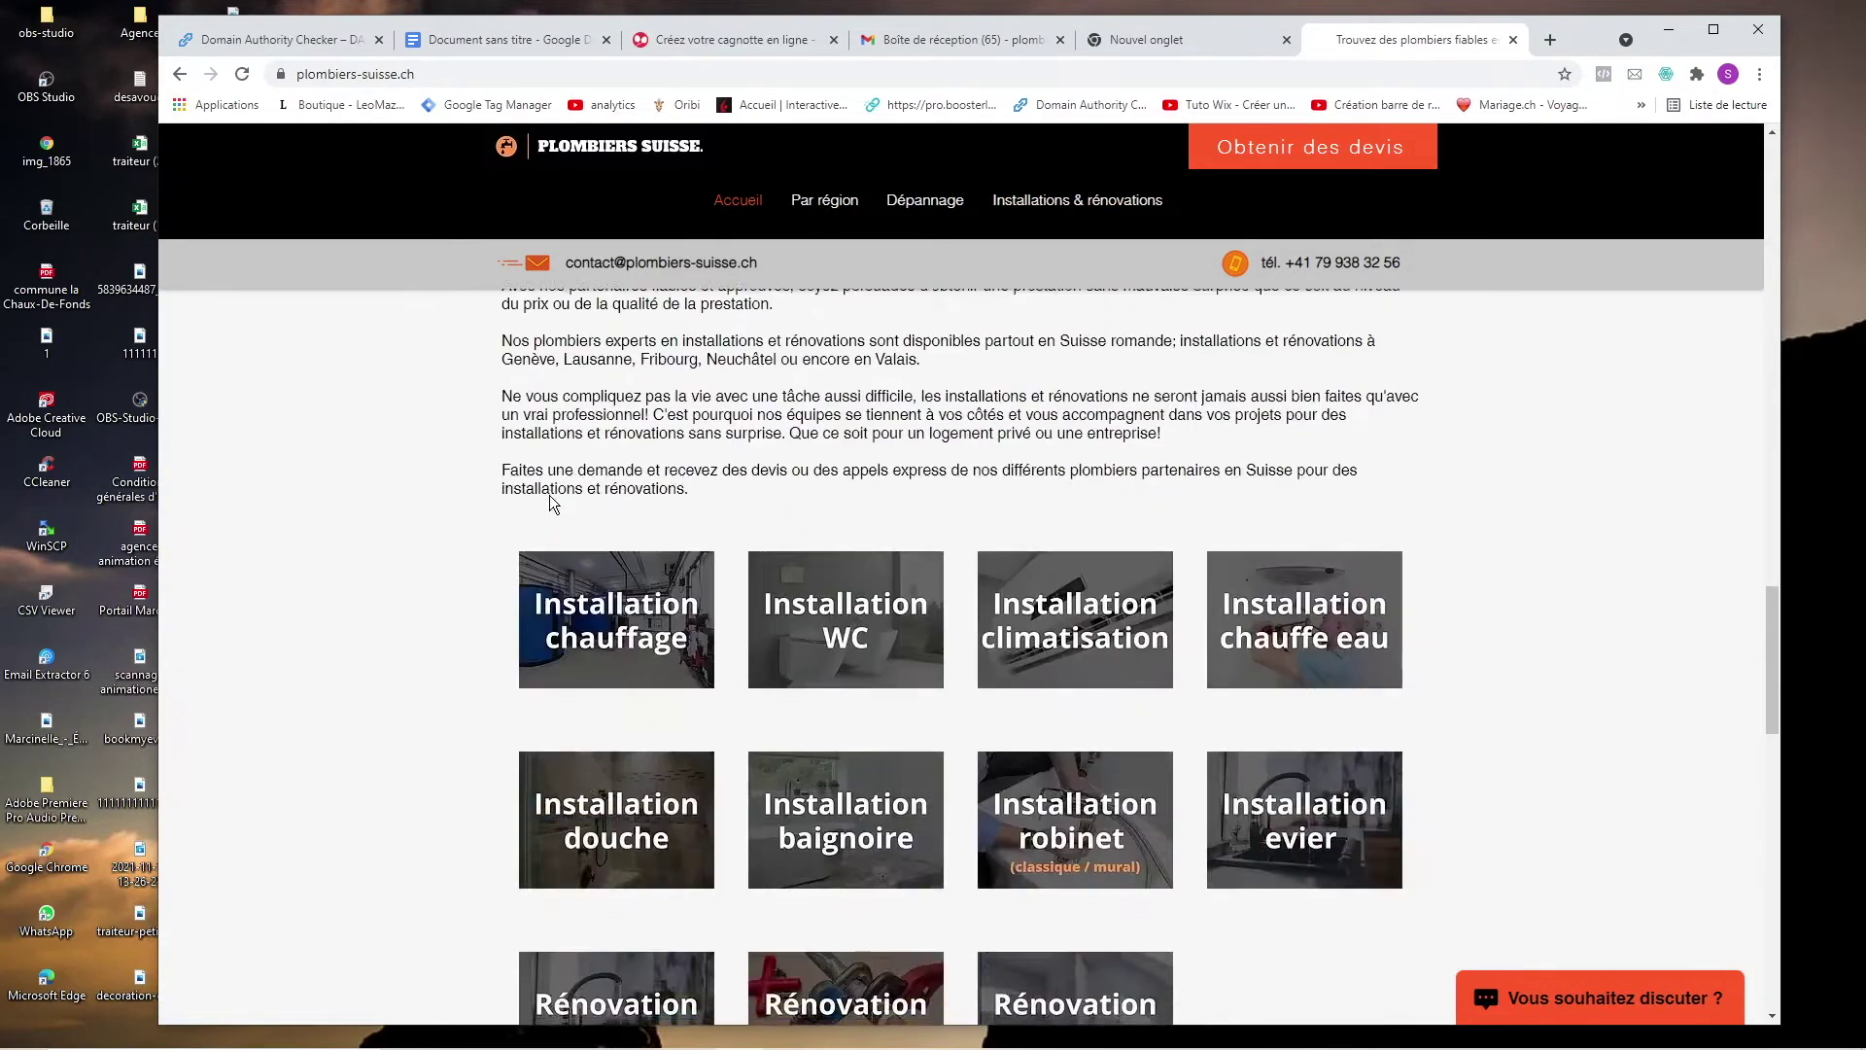
scroll(550, 494, "down", 10)
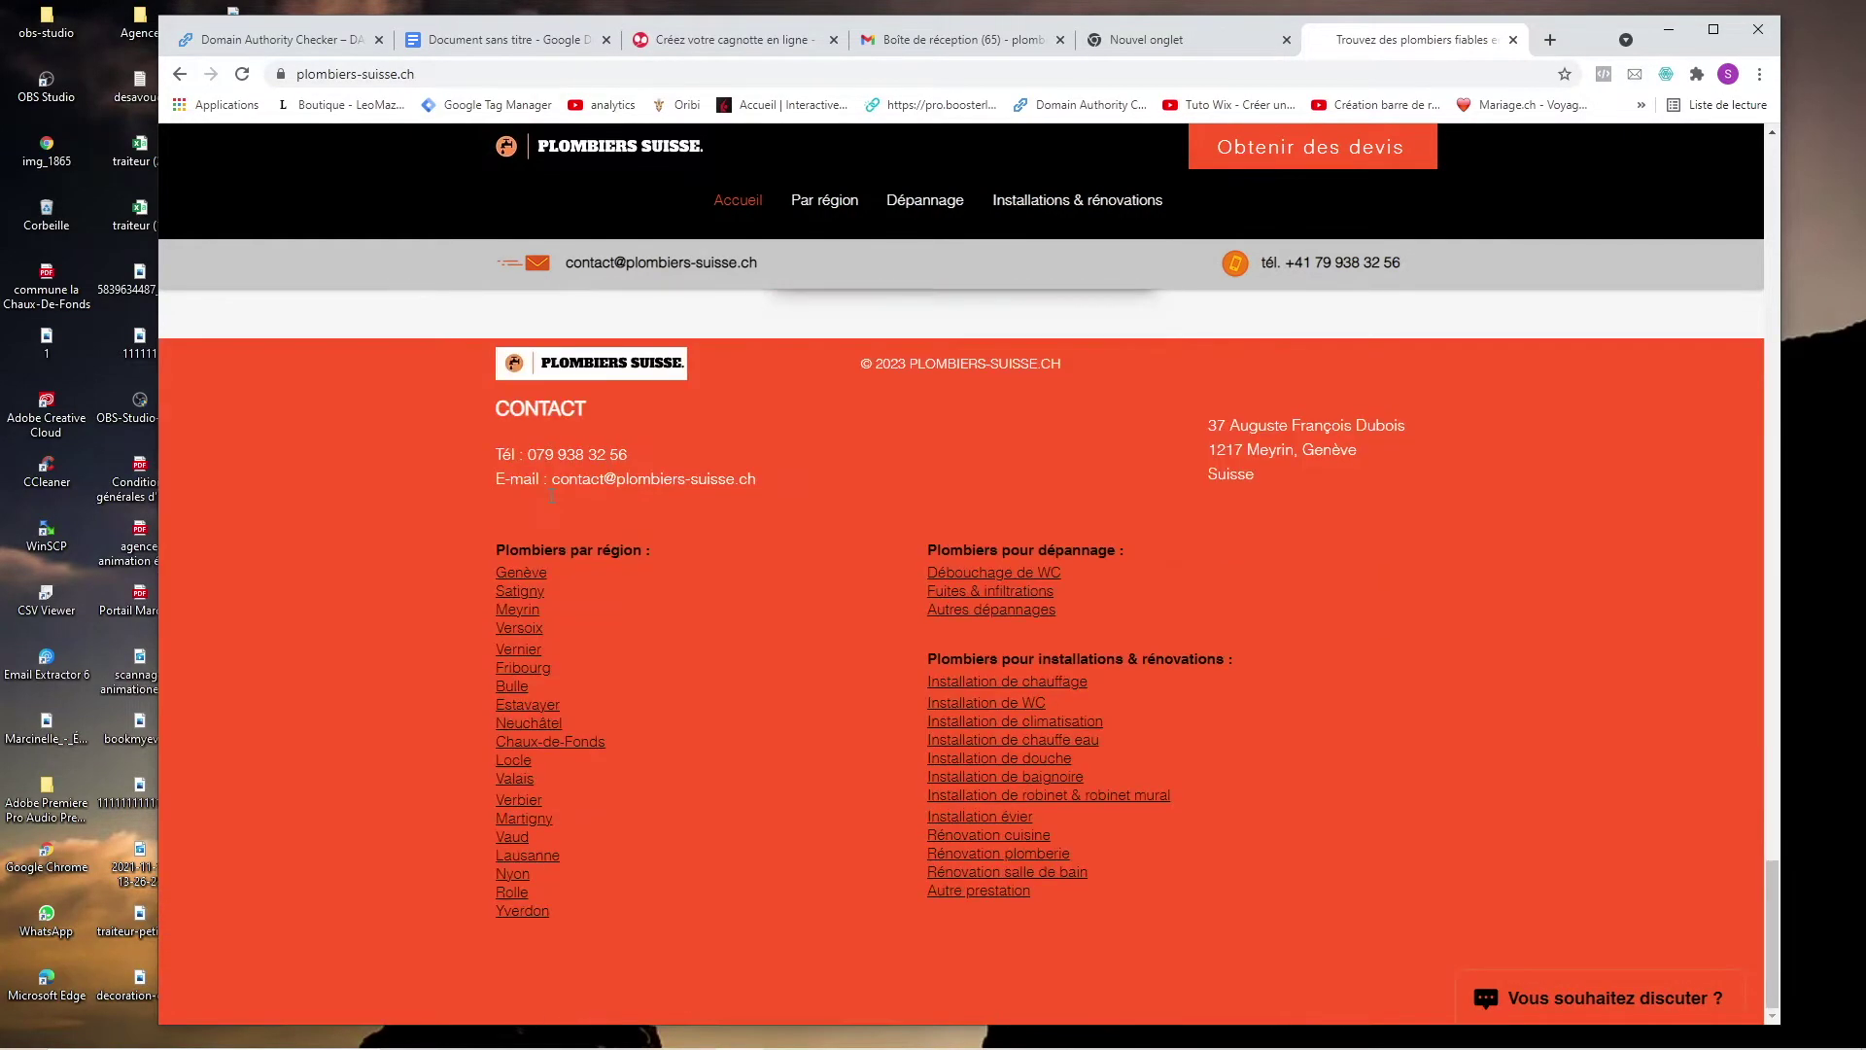
scroll(551, 495, "up", 4)
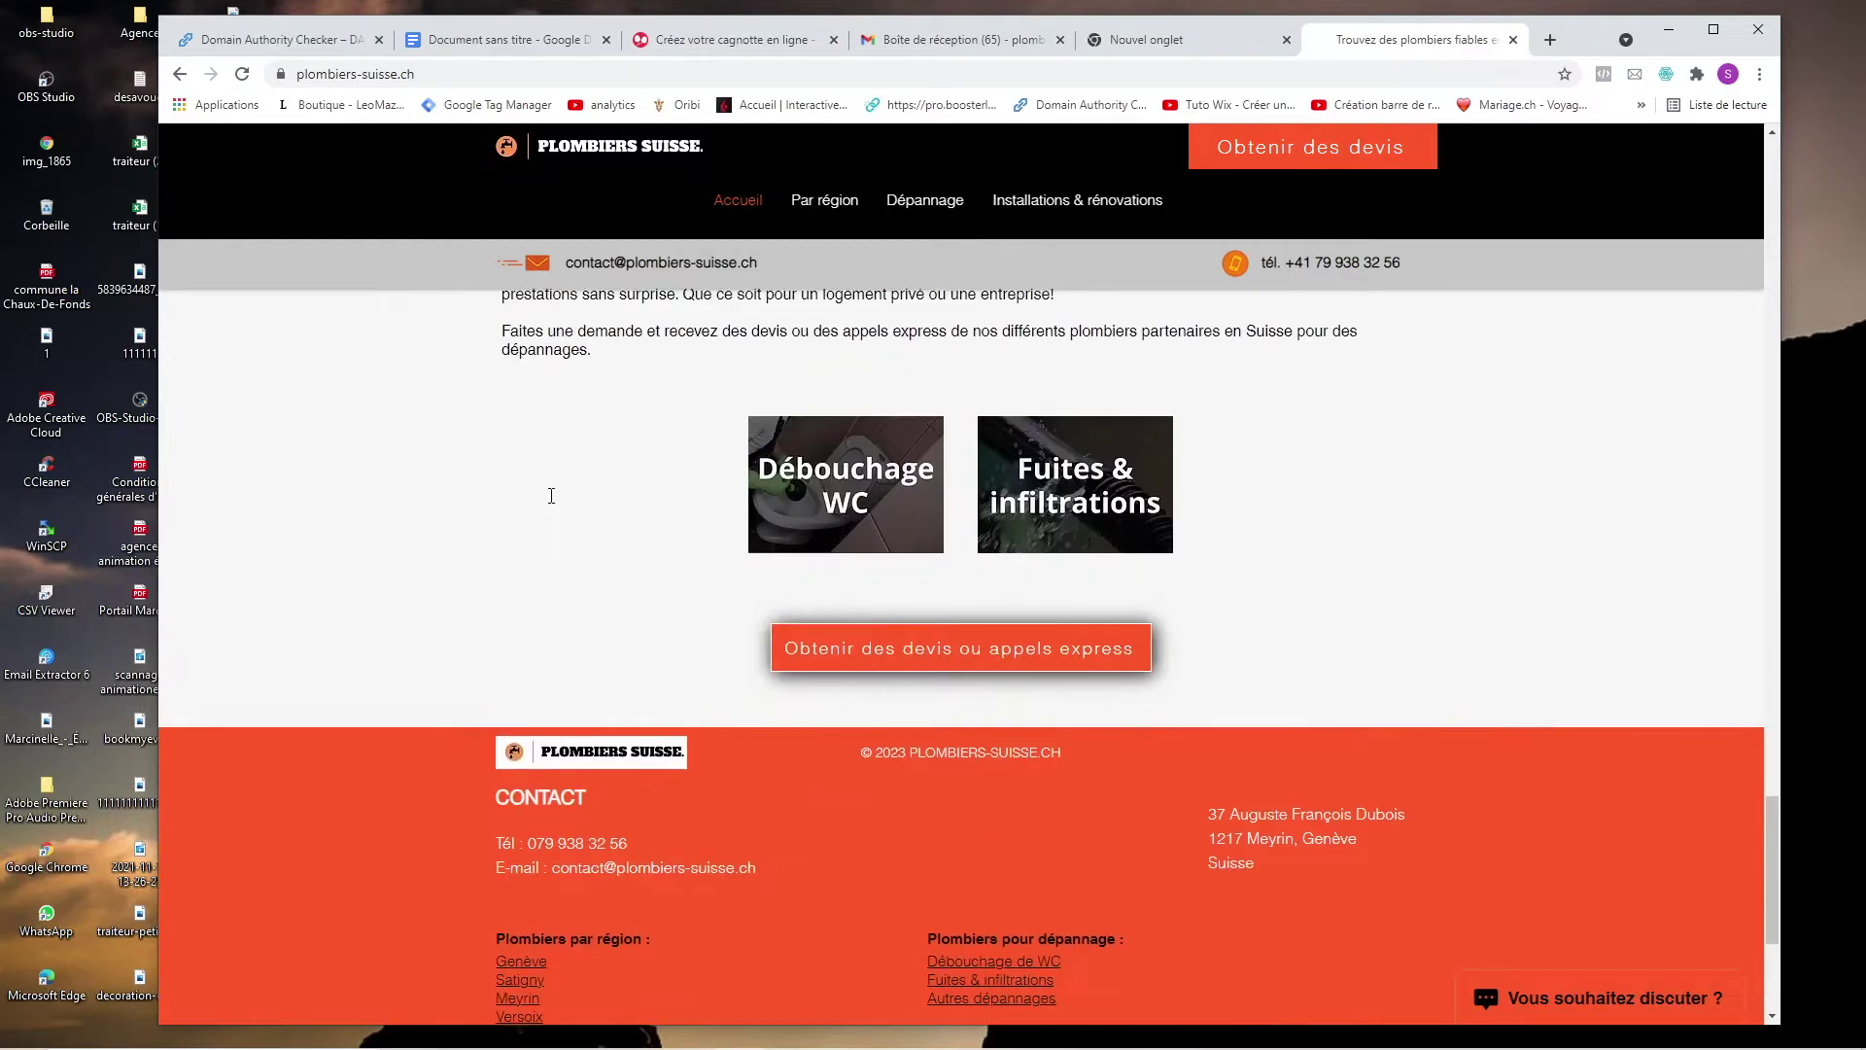
Open the Canton de Neuchâtel plumbers page from the Par région menu.
left_click(558, 758)
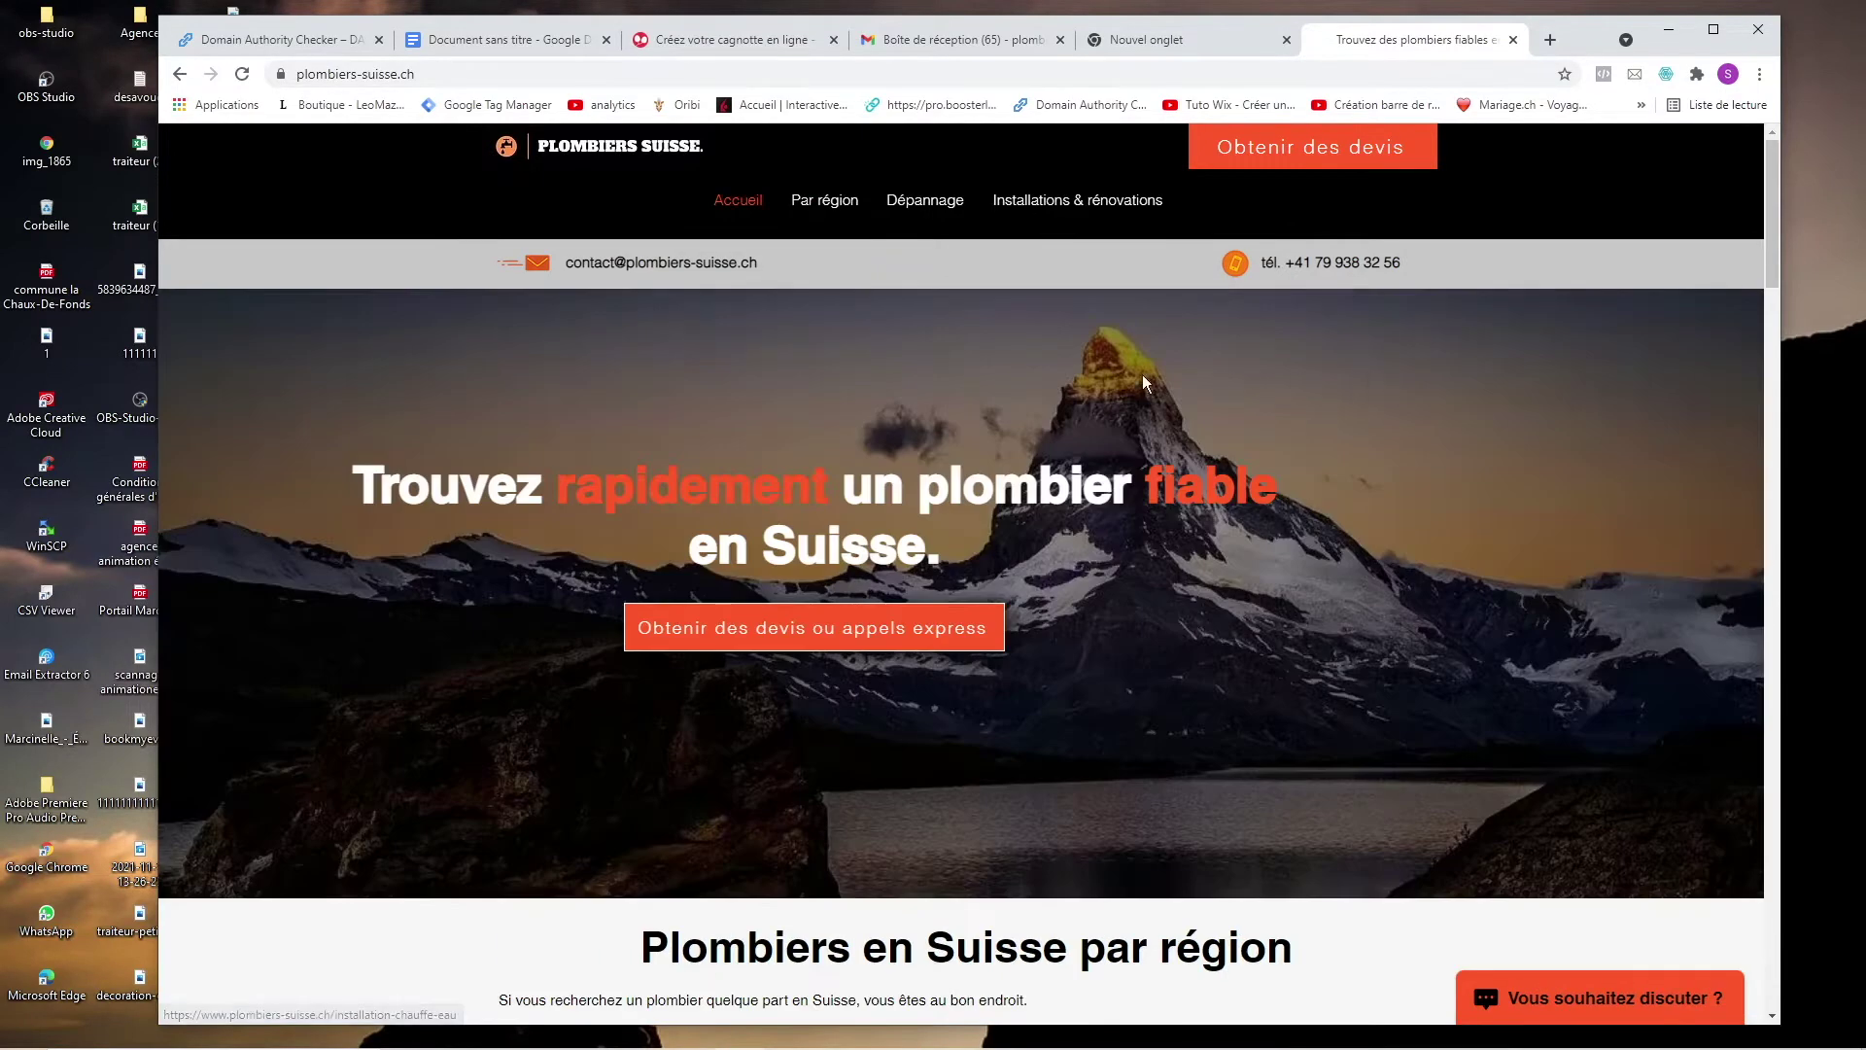
mouse_move(844, 201)
left_click(841, 483)
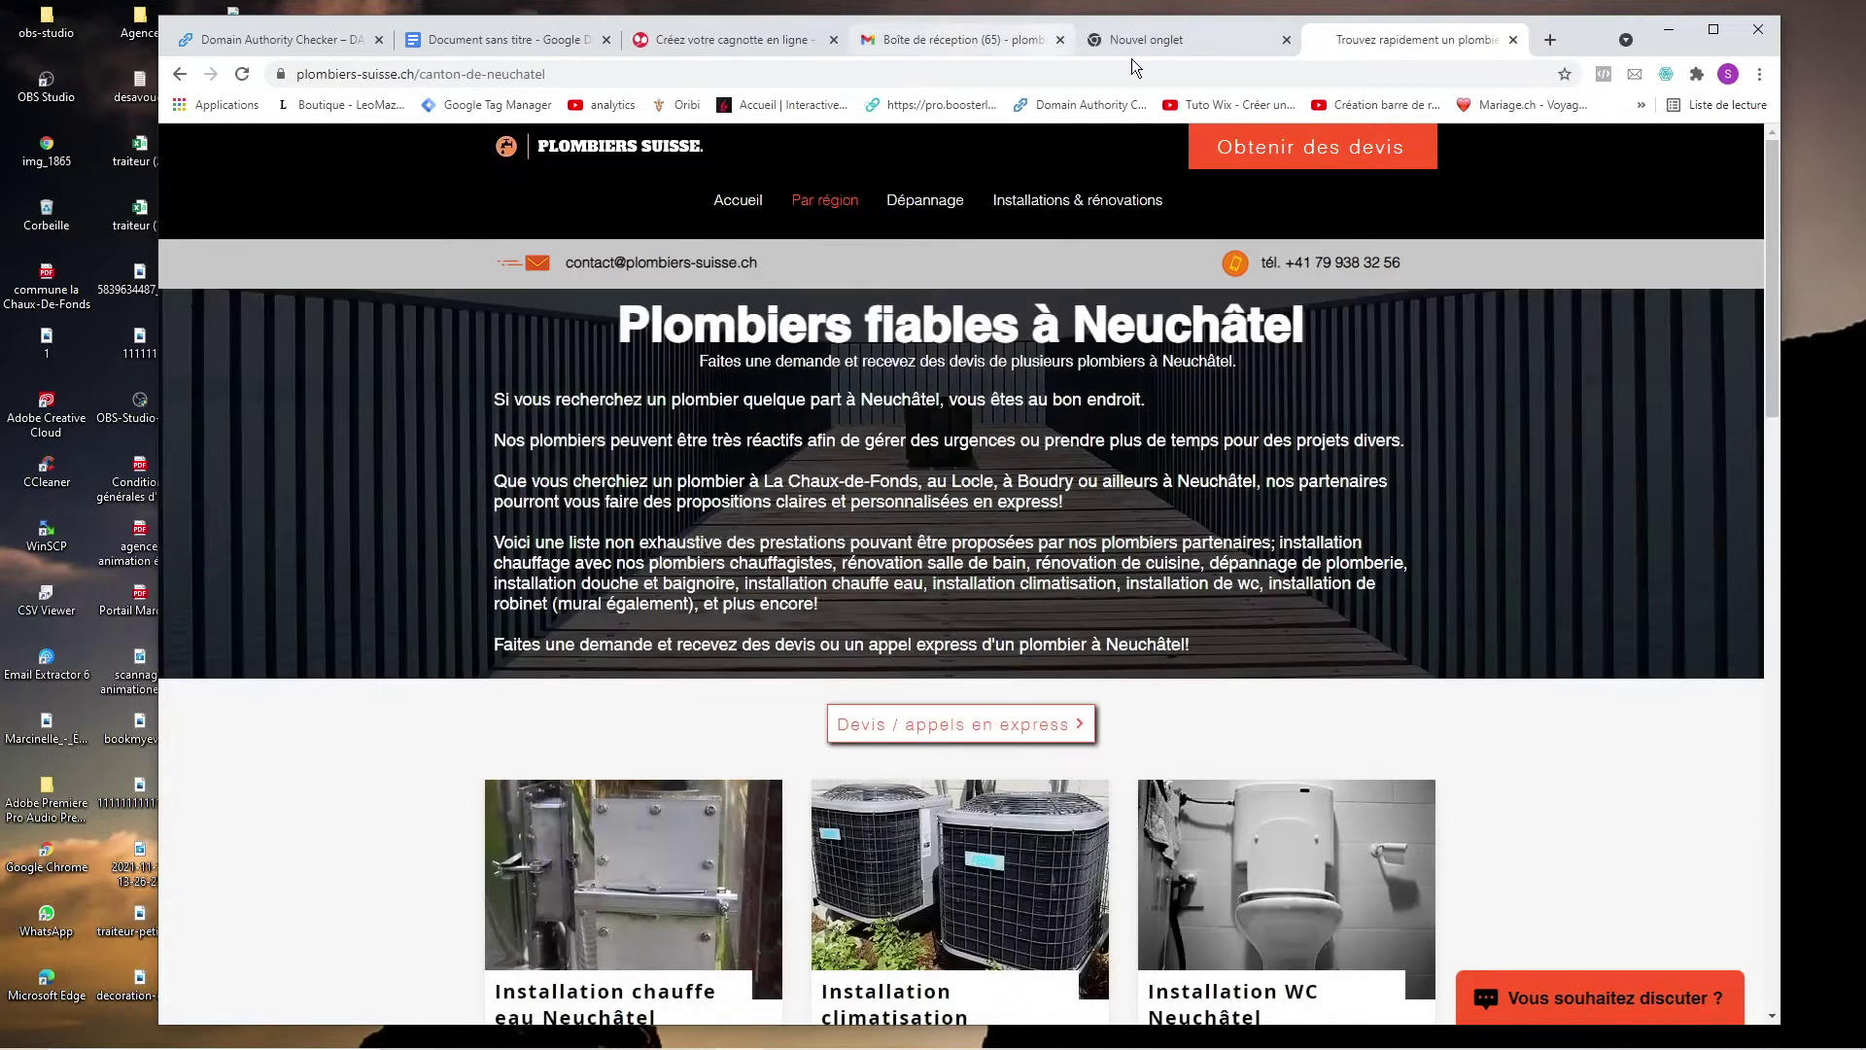
left_click(1157, 43)
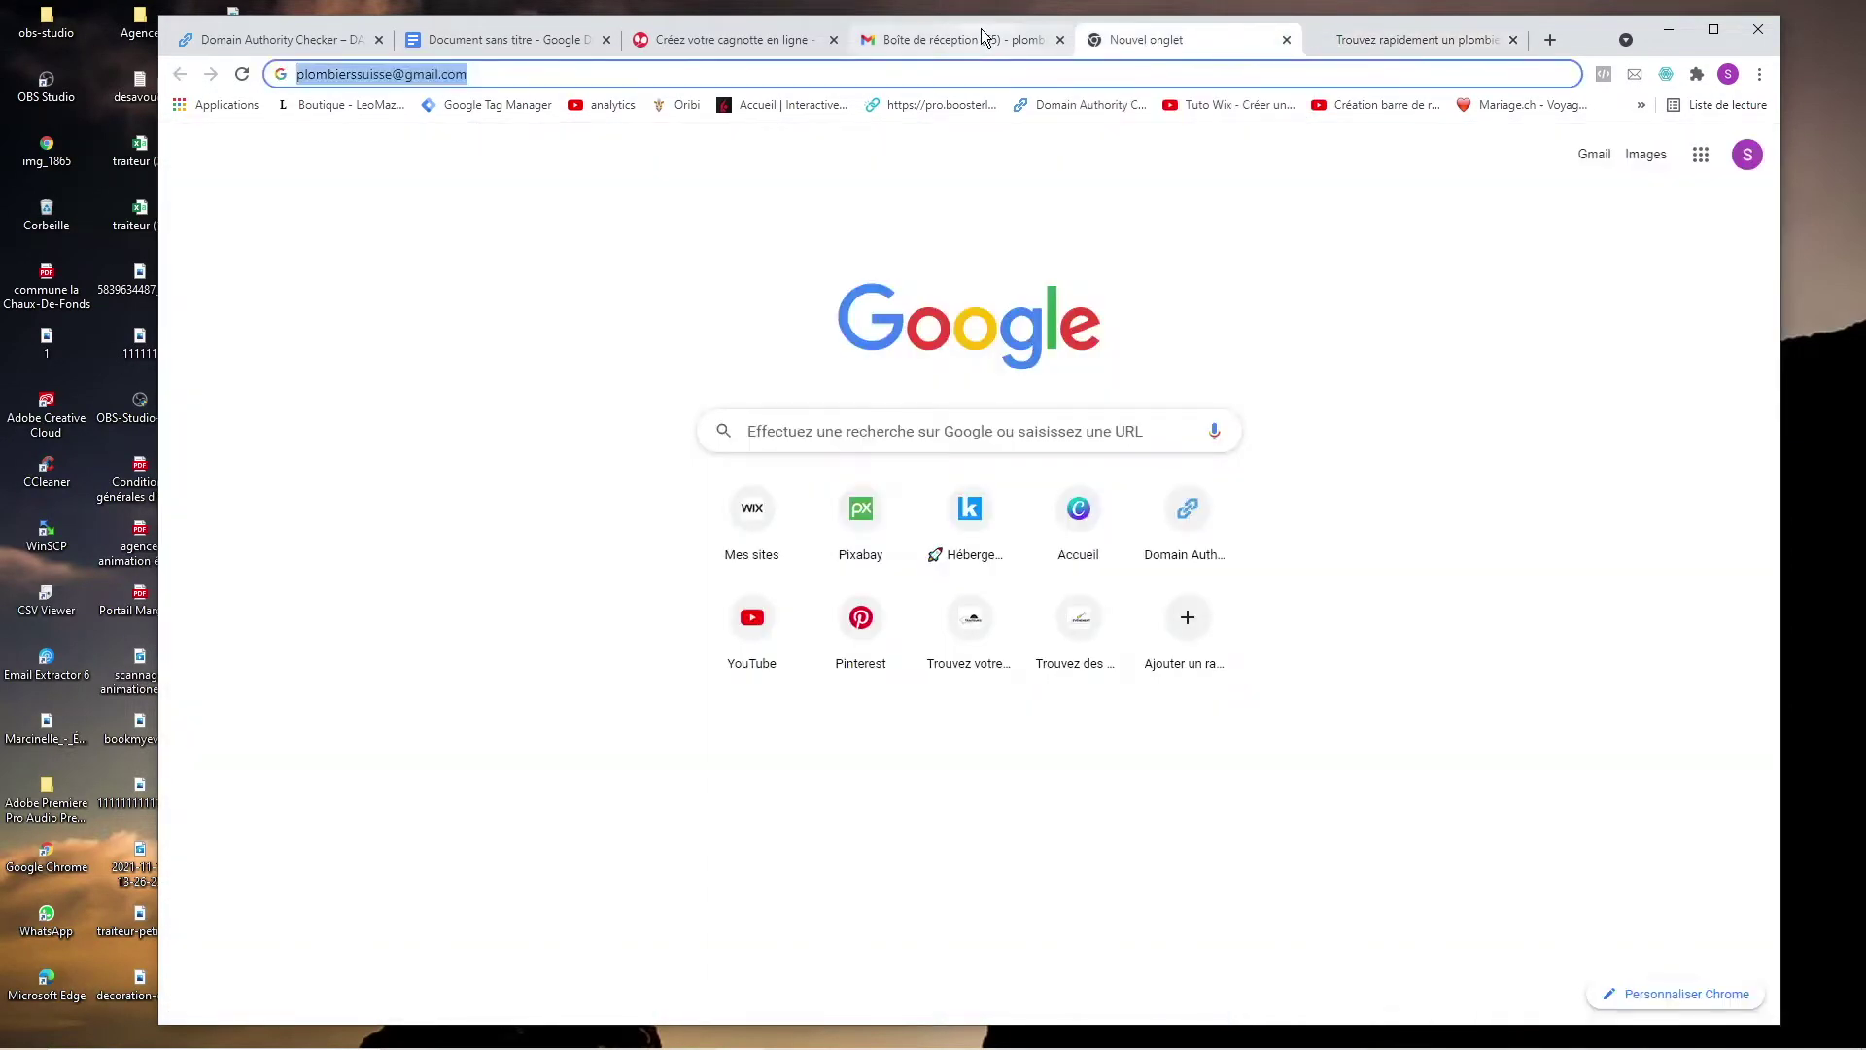
Validate the Leetchi account via the Gmail confirmation email, close the old tab, and show Mes cagnottes.
left_click(938, 37)
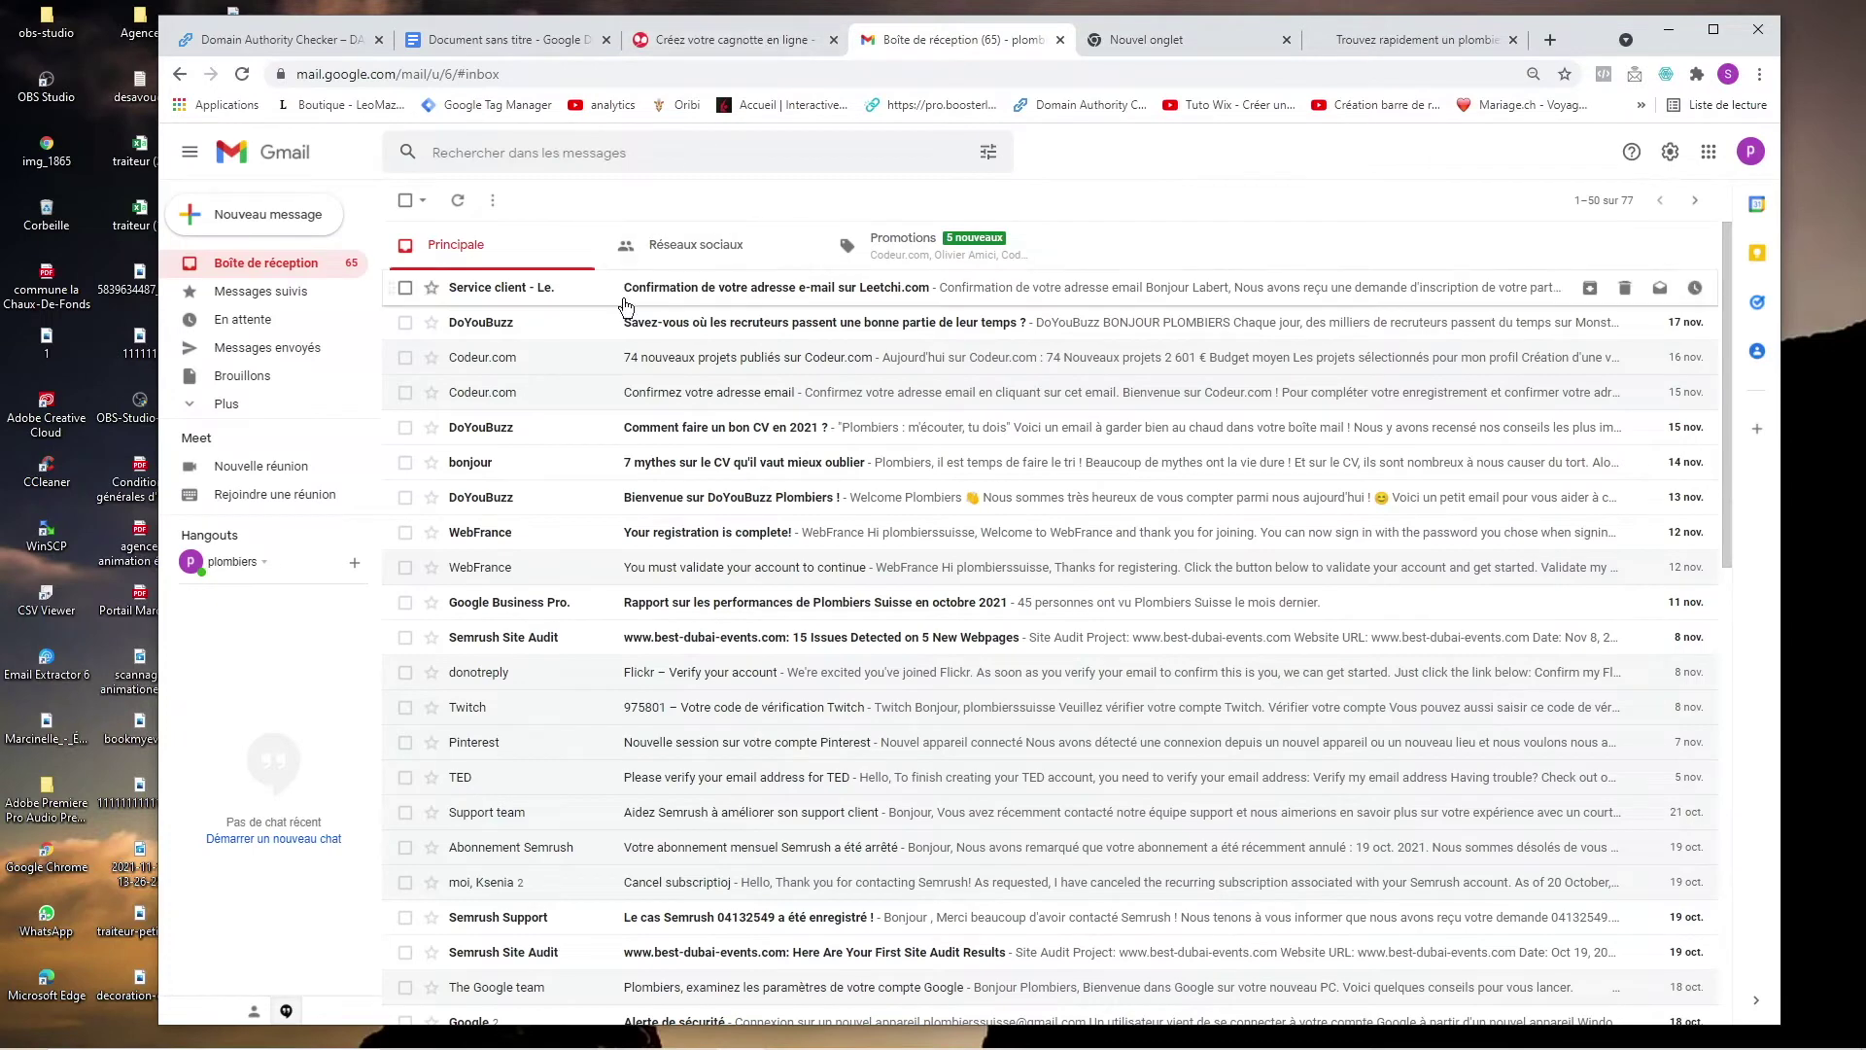
left_click(681, 288)
left_click(1046, 704)
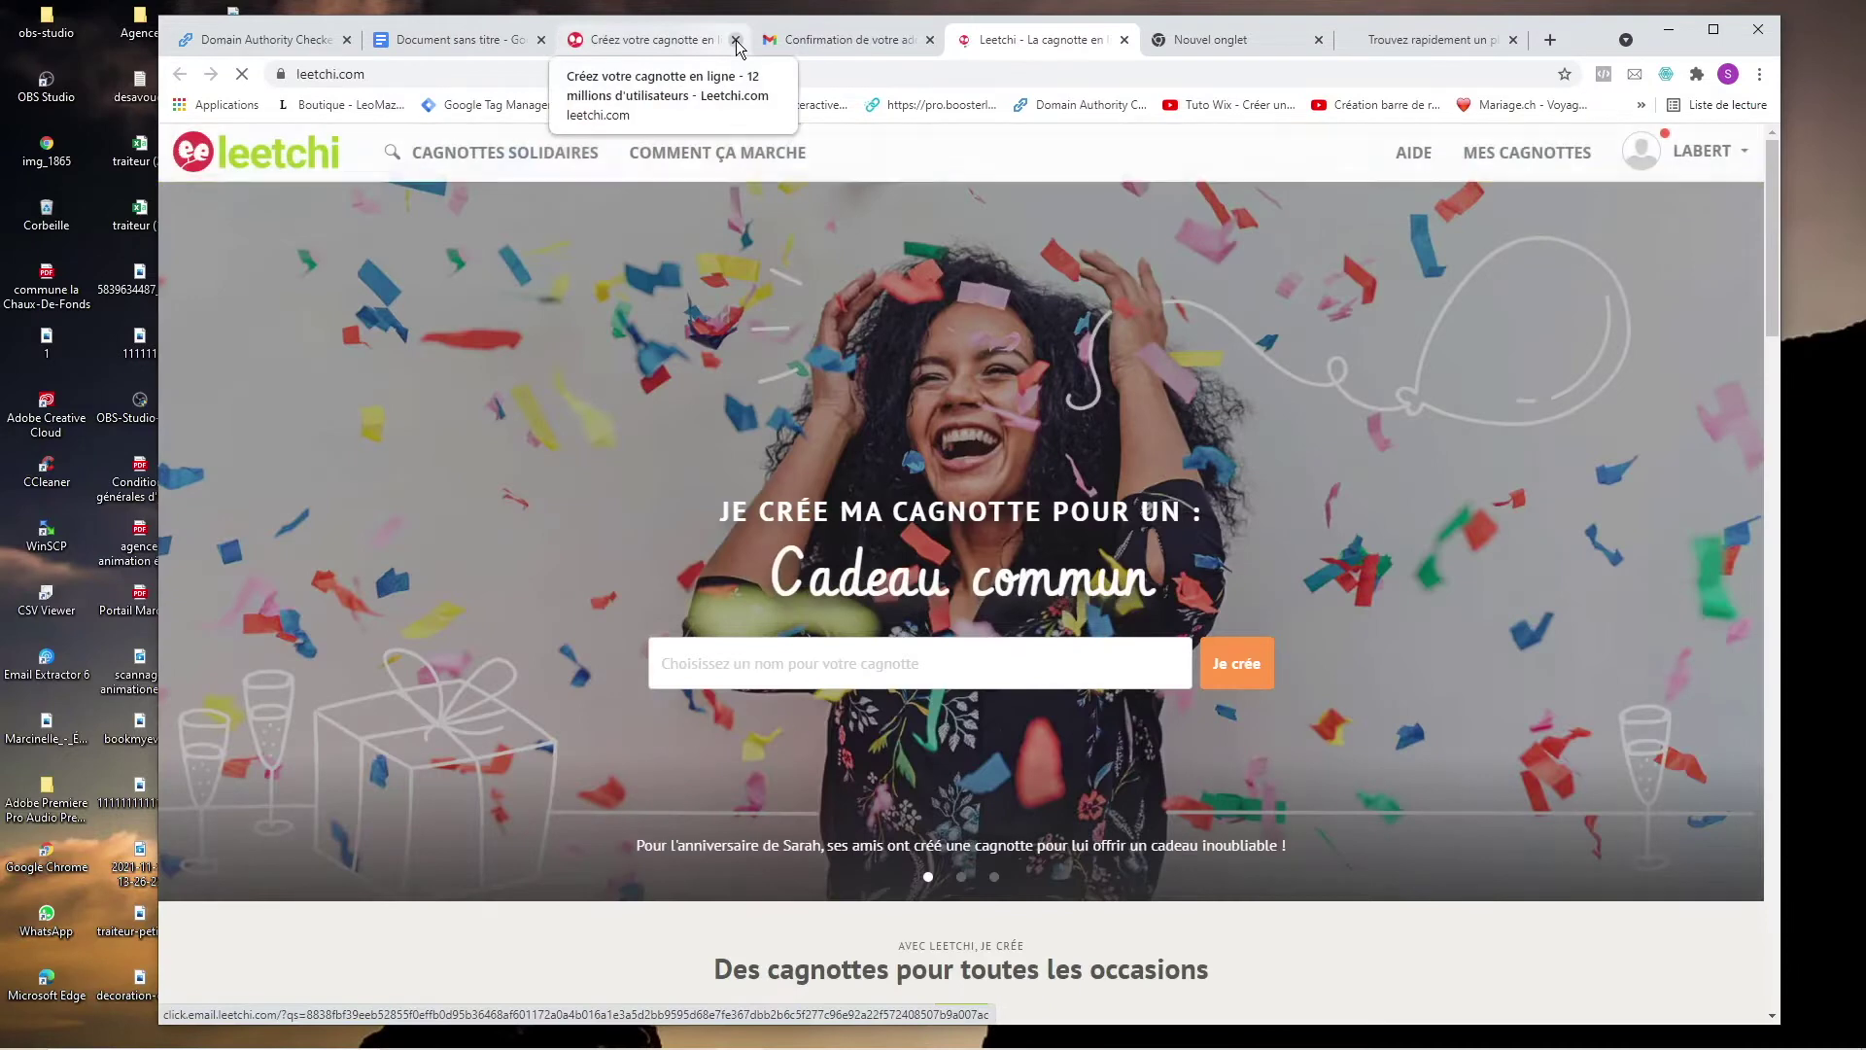
left_click(735, 40)
left_click(1572, 163)
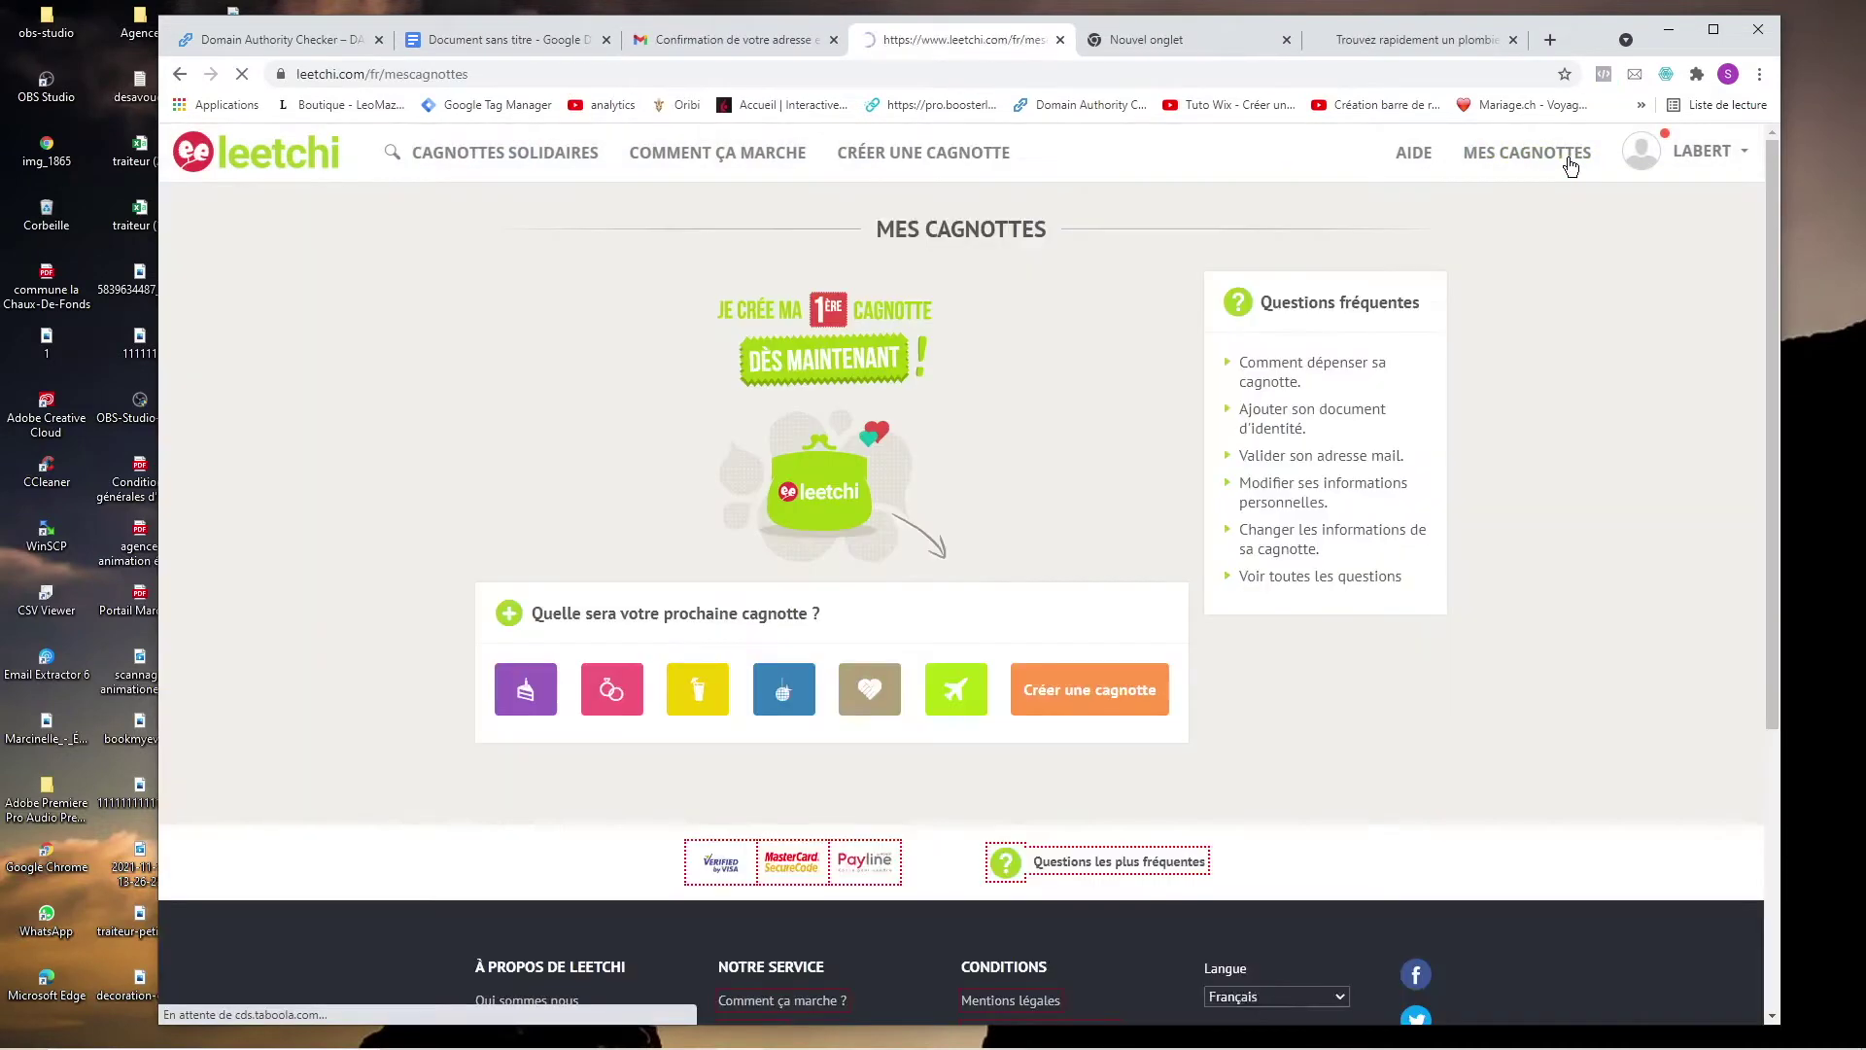
Begin a cagnotte named 'Réparer notre douche' and confirm with Je crée.
left_click(1079, 683)
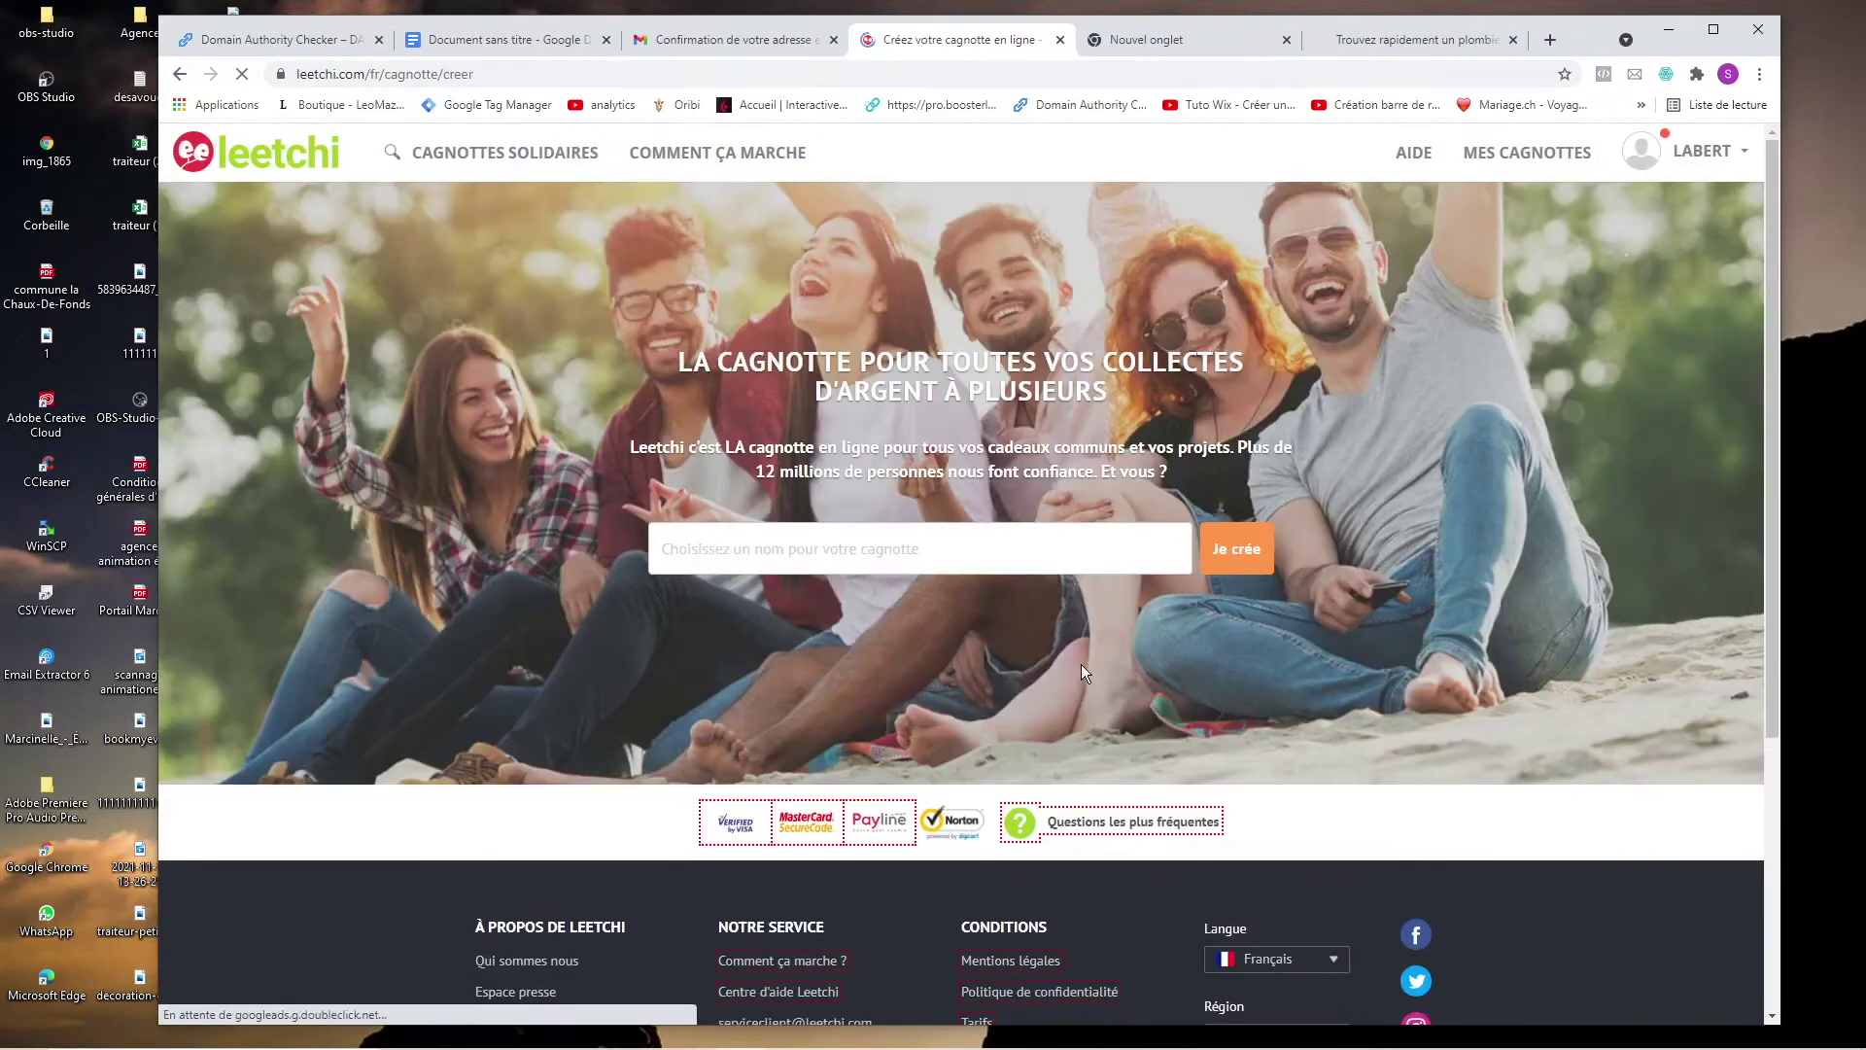
left_click(984, 547)
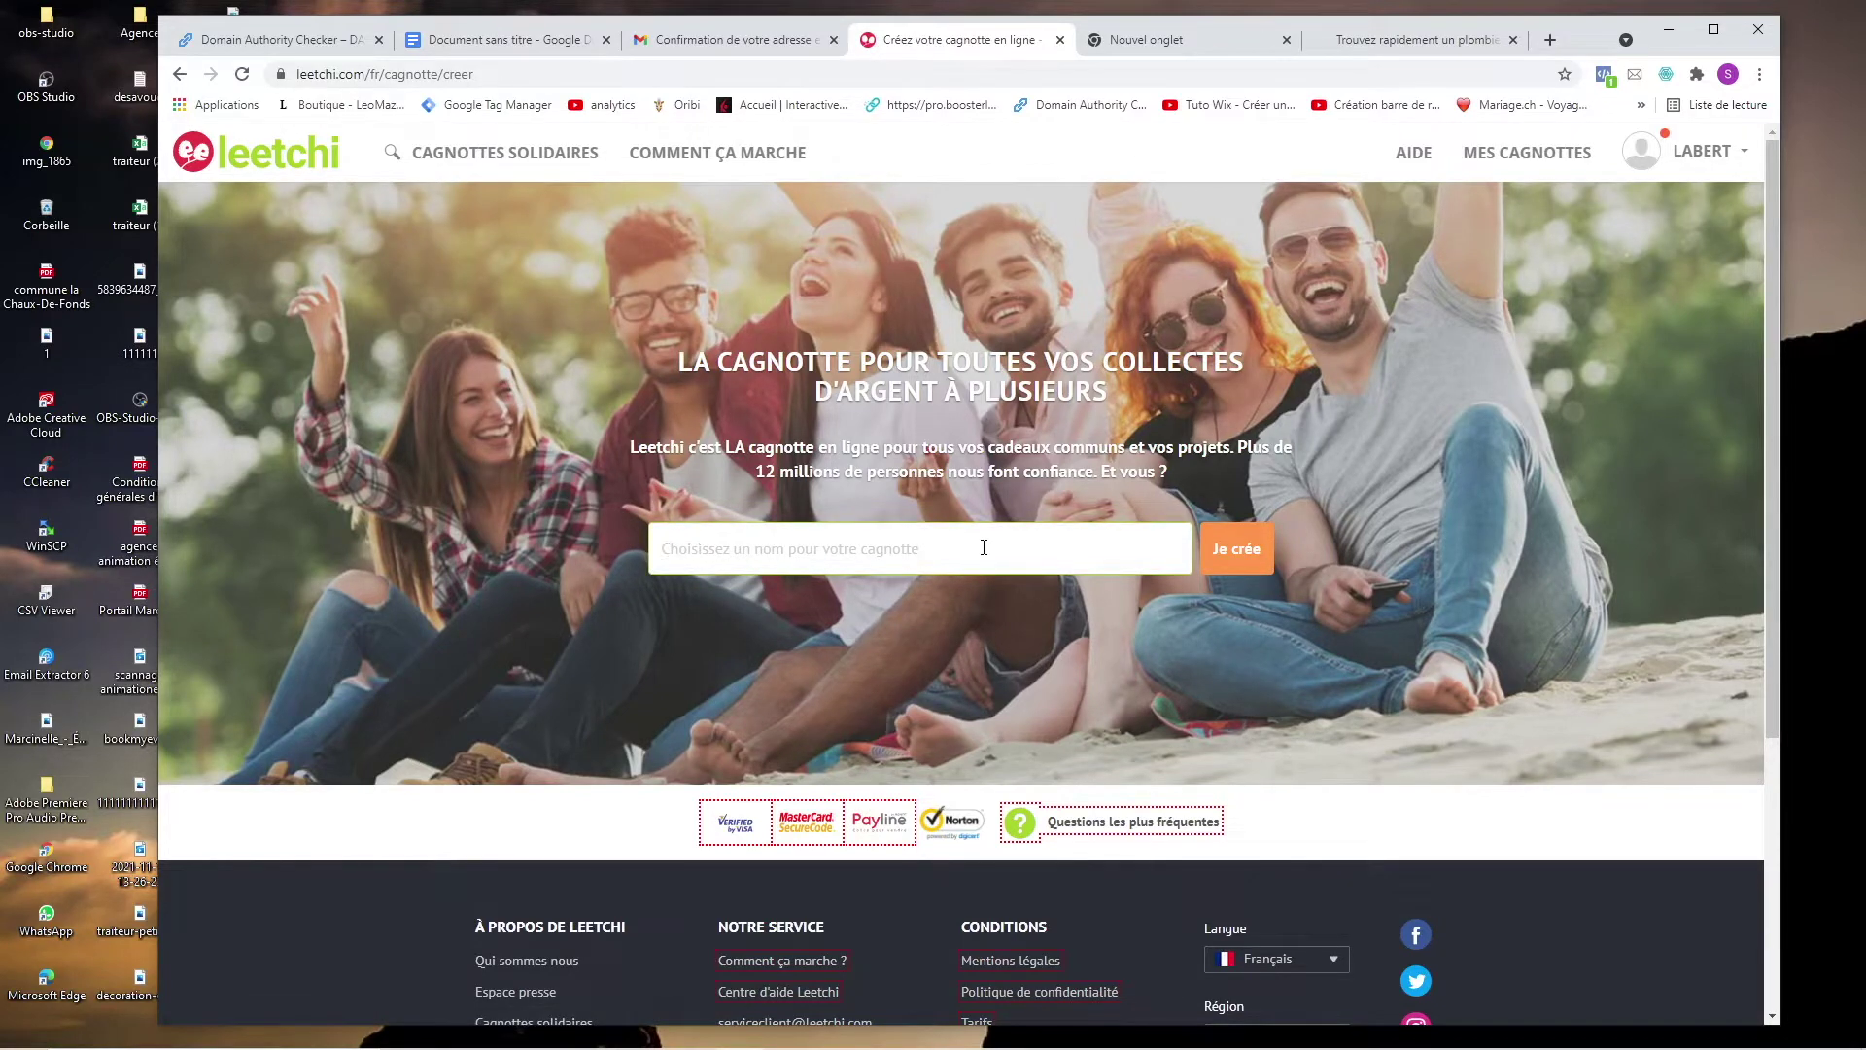
type("Réparer notre")
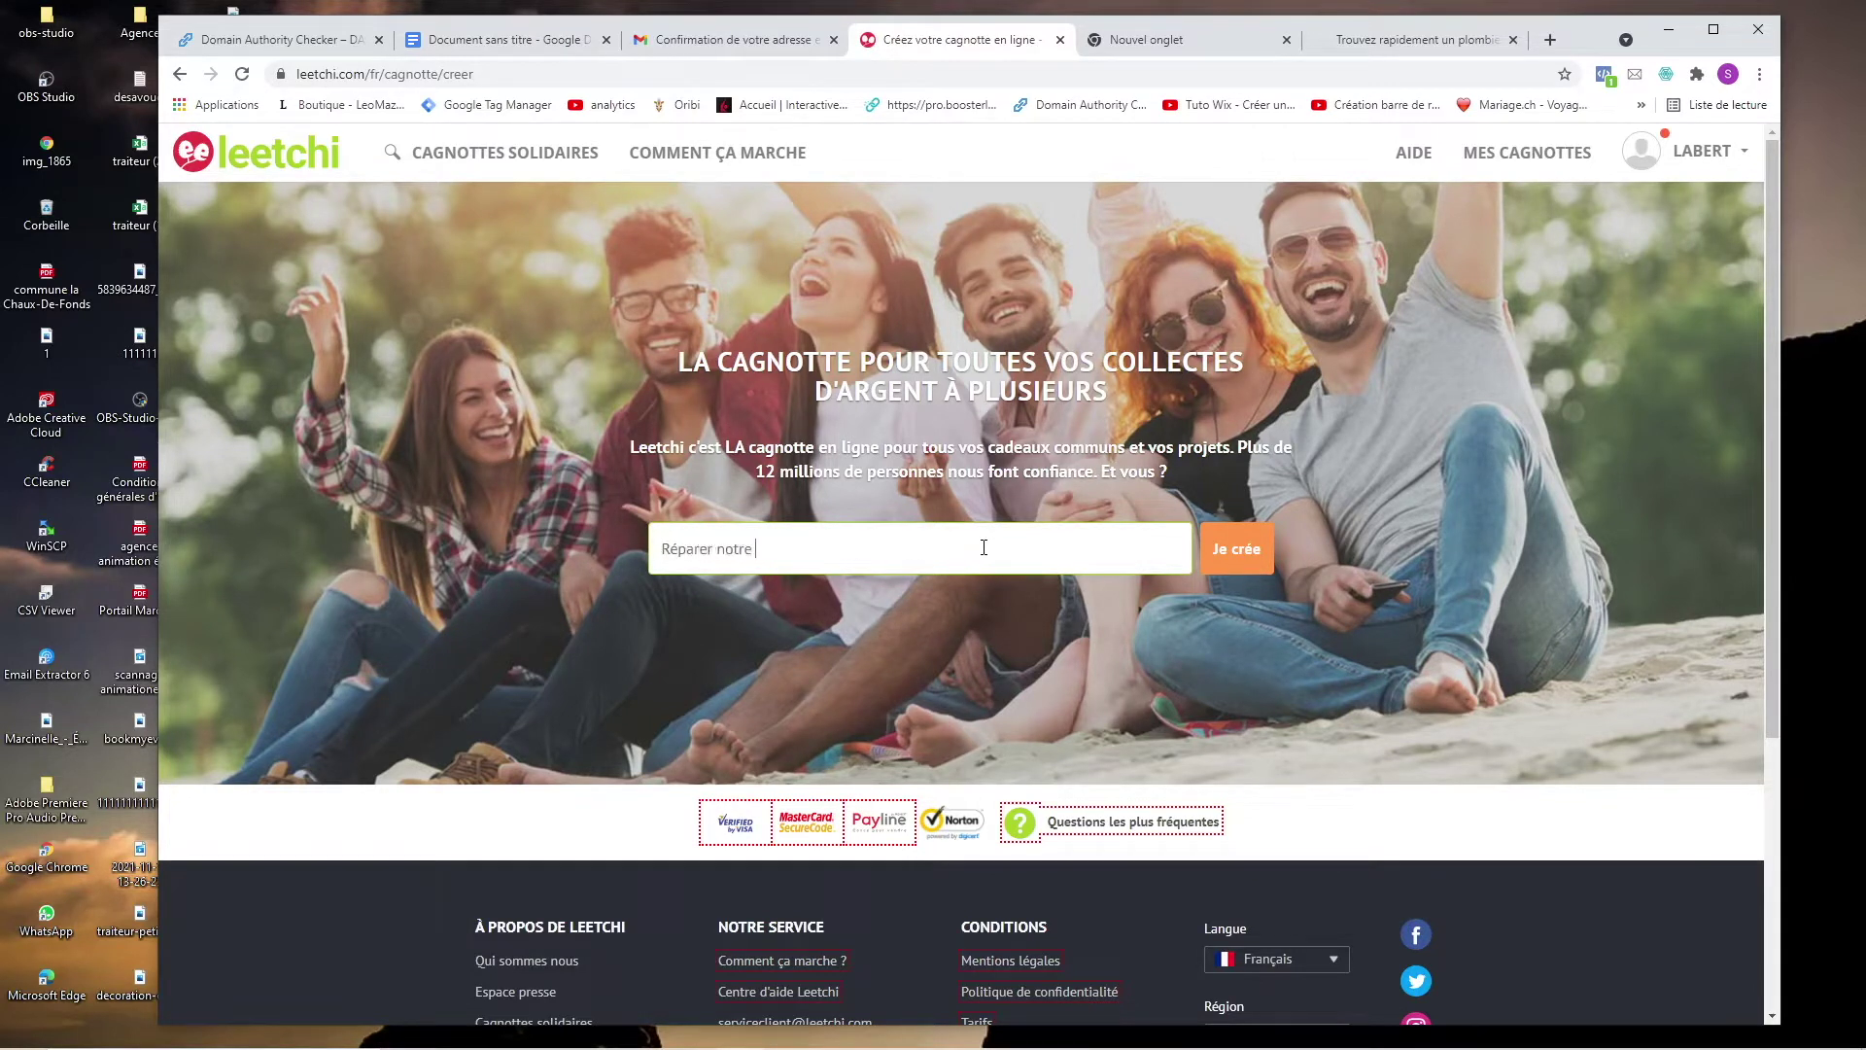
type(" douche")
left_click(1250, 550)
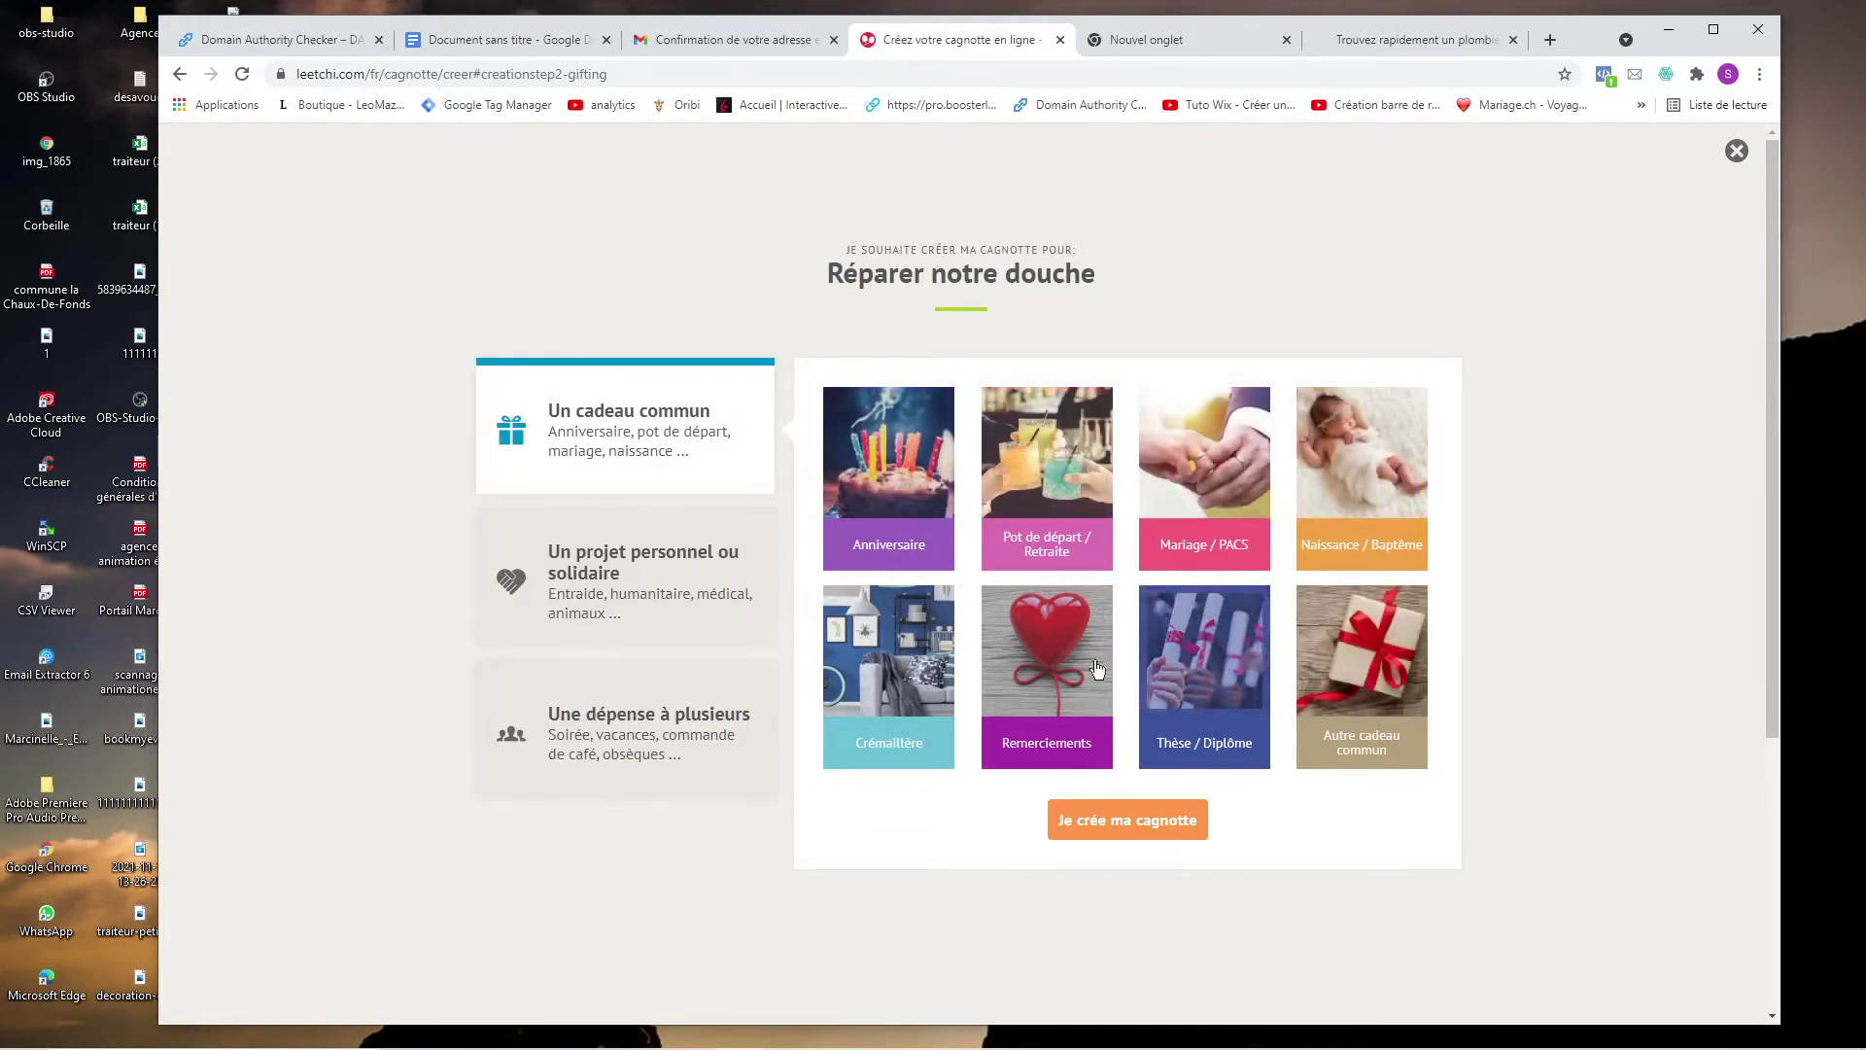
Pick Une dépense à plusieurs with the Achat/Réparation category and create the pot.
left_click(684, 565)
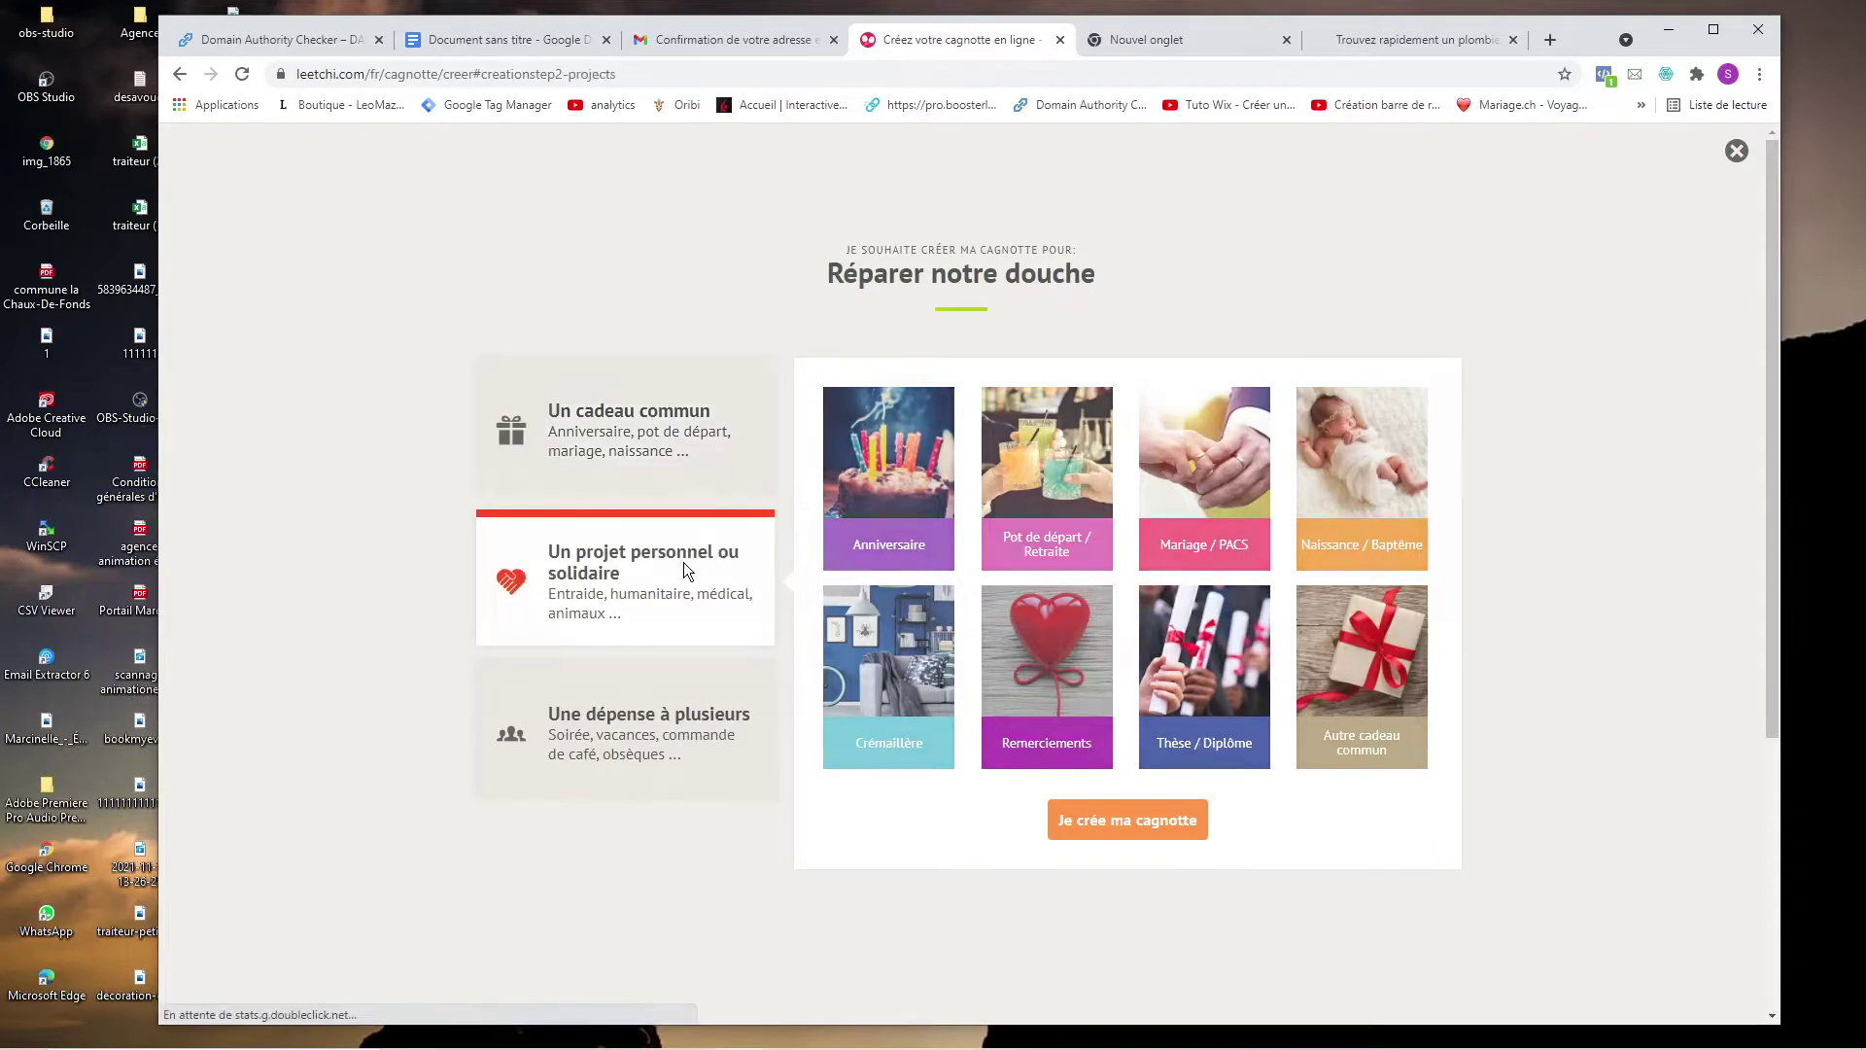
scroll(1069, 632, "down", 1)
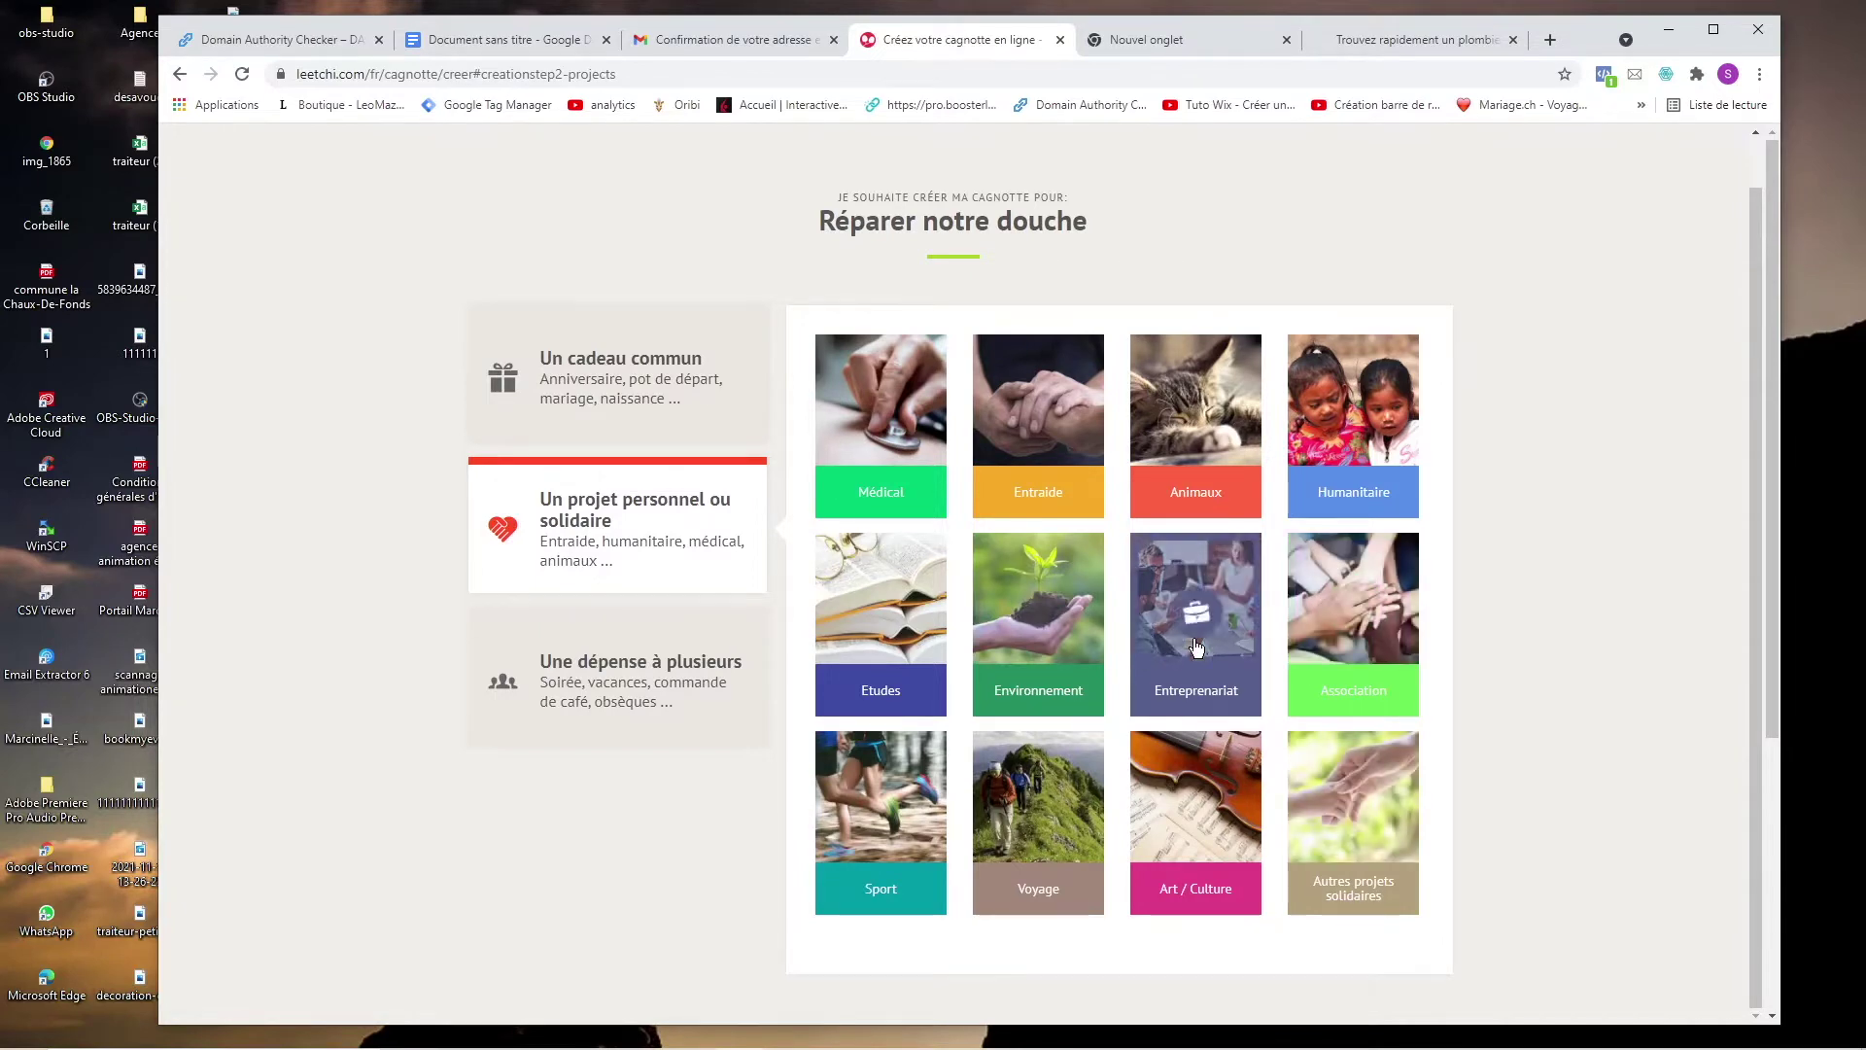
left_click(597, 714)
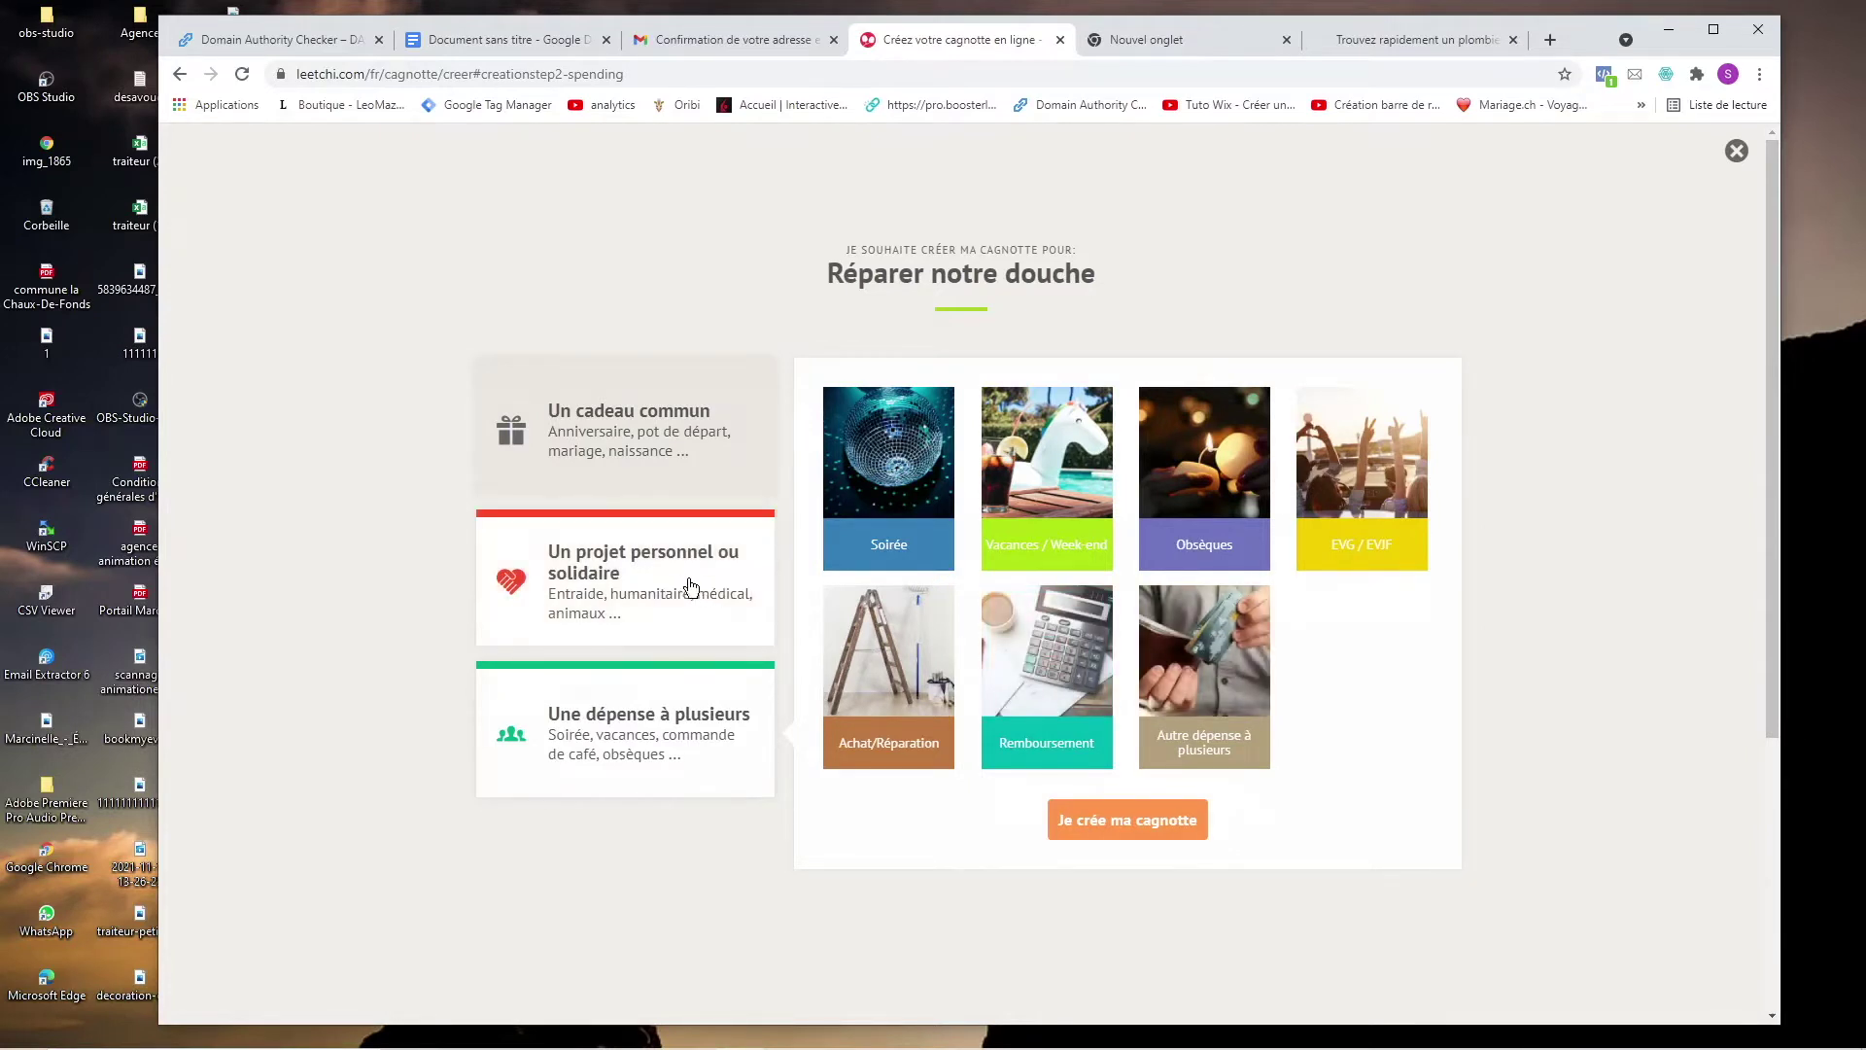
left_click(887, 649)
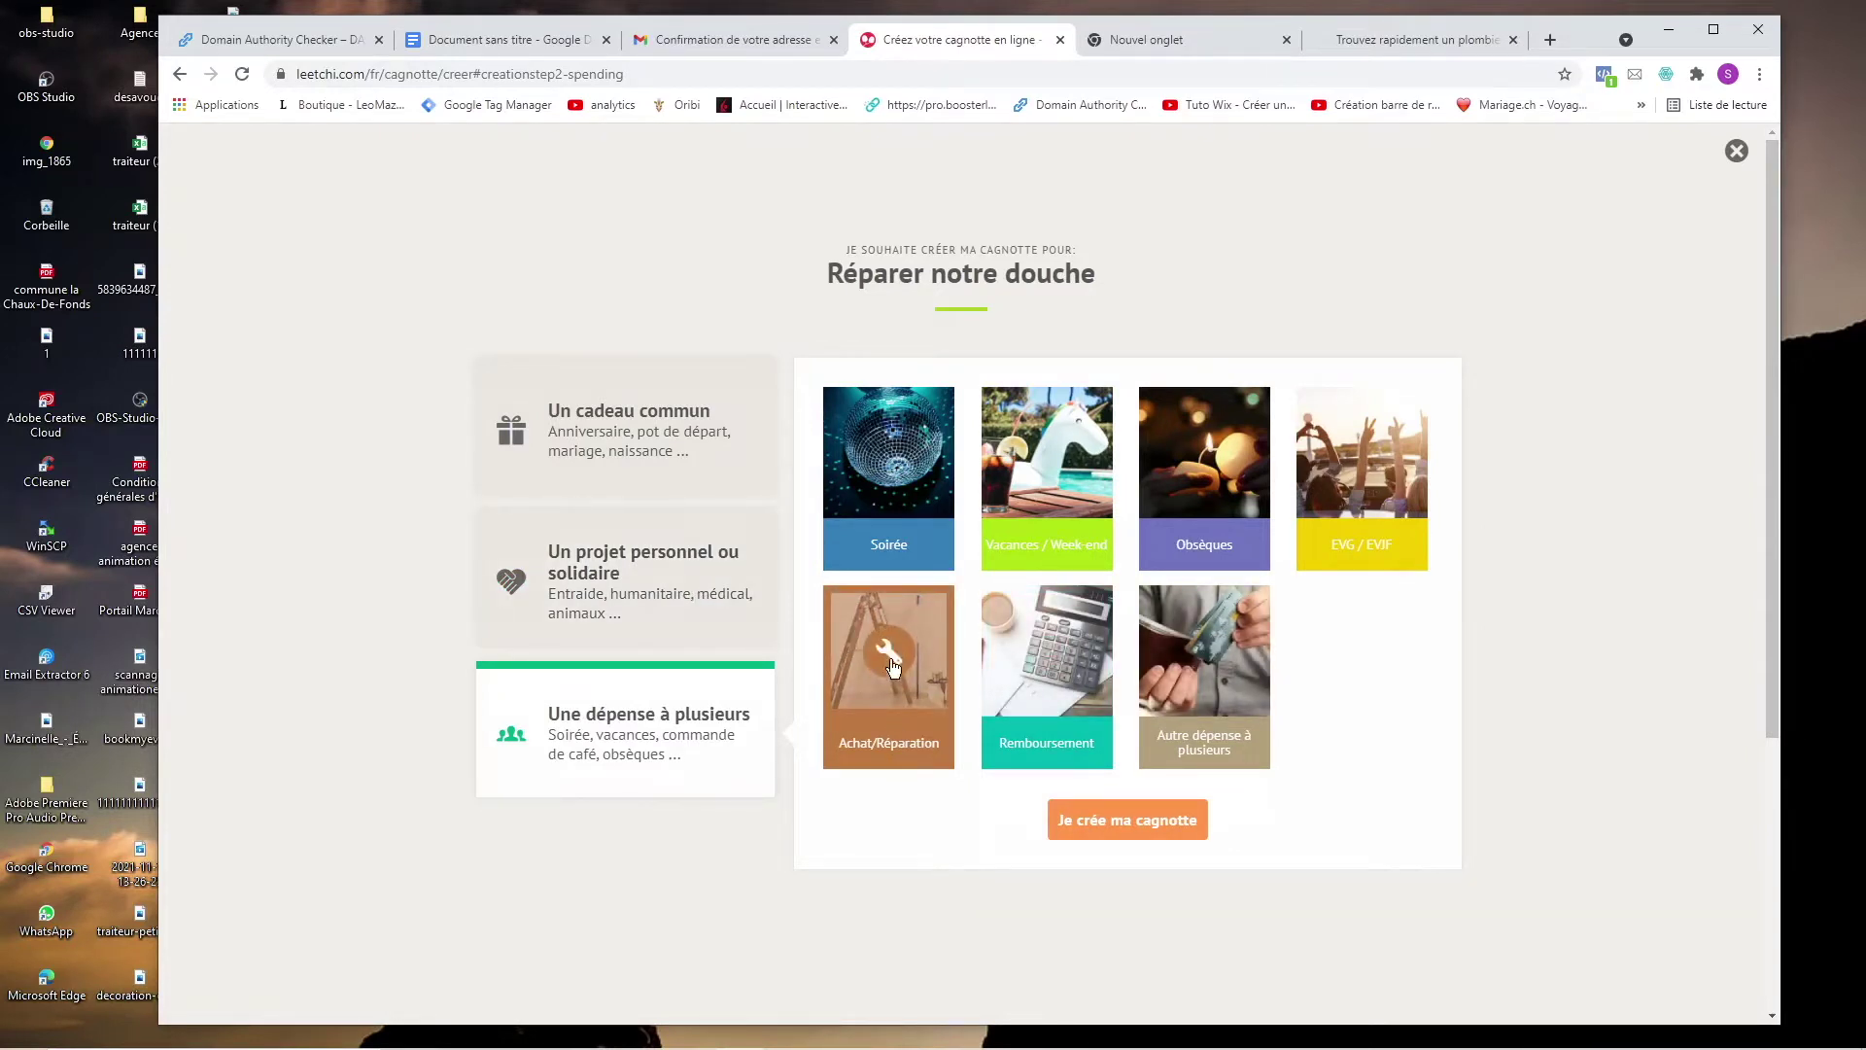
left_click(1142, 819)
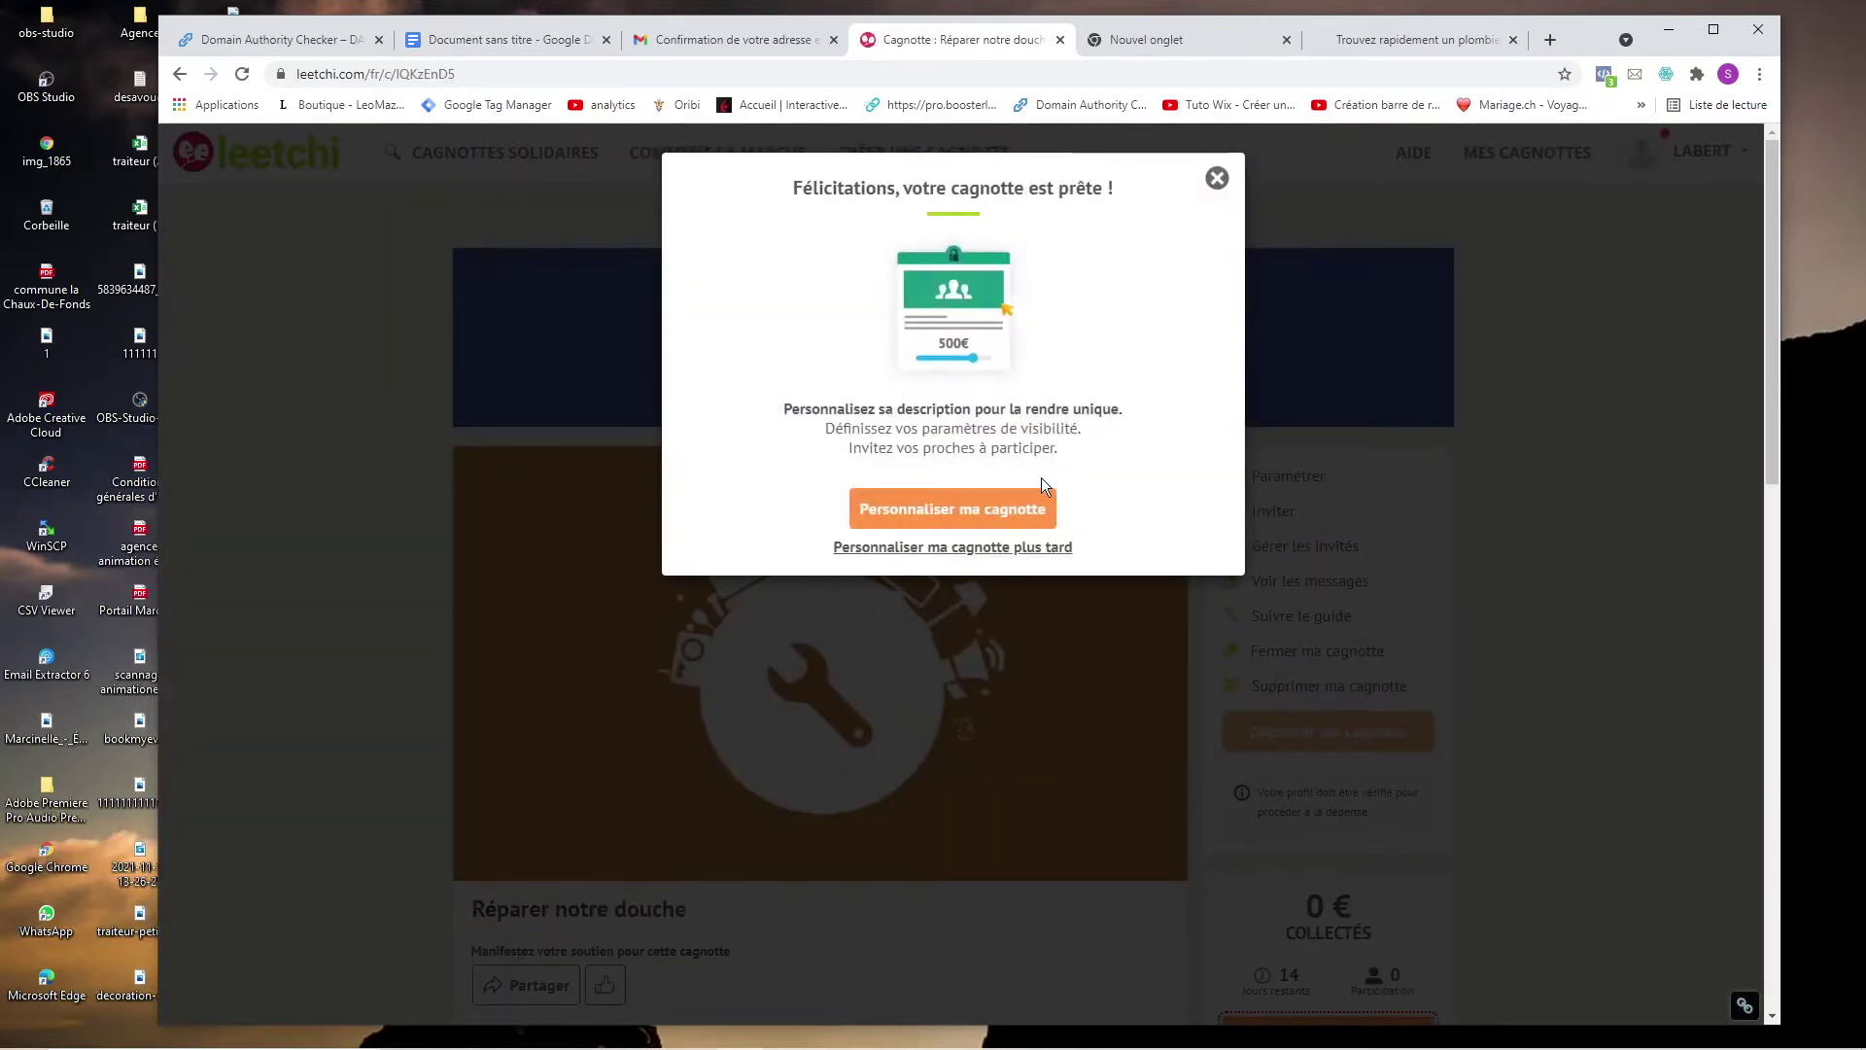
Start customising the pot and enter Moi as the beneficiary.
left_click(1030, 508)
scroll(1025, 510, "down", 1)
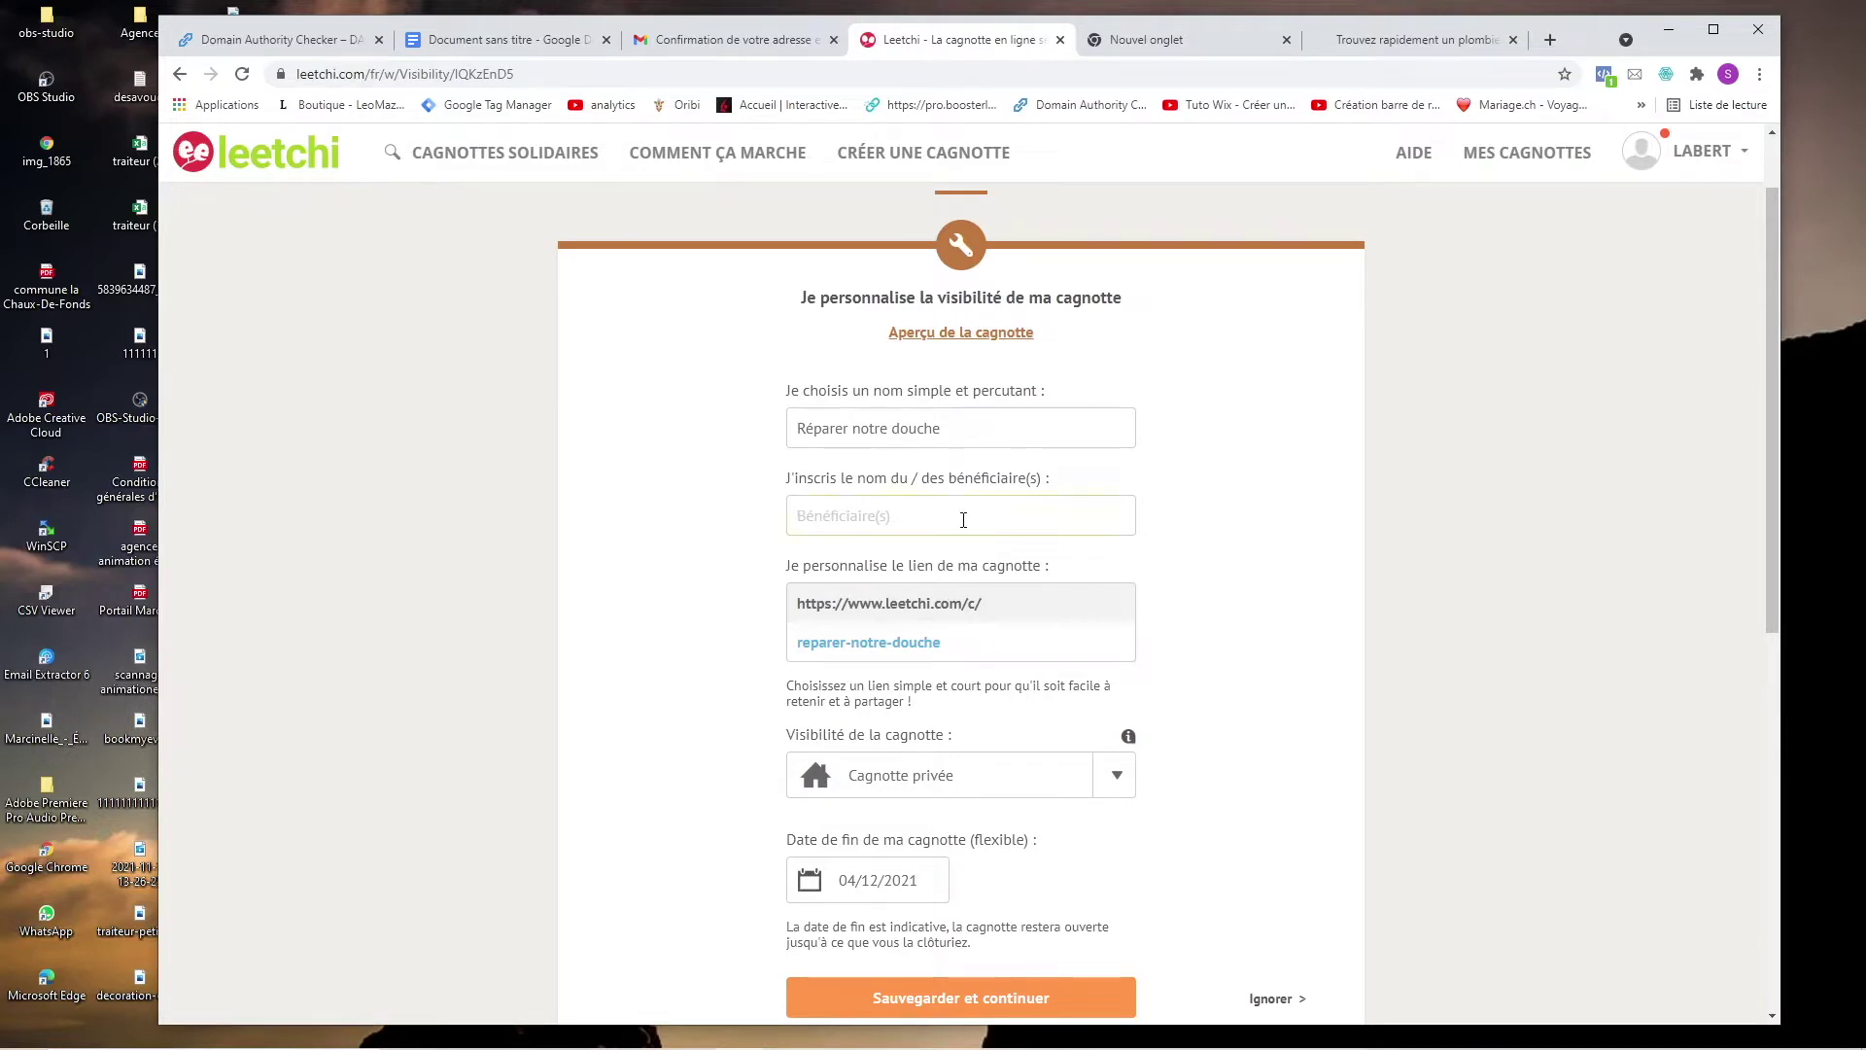
type("Moi")
scroll(959, 574, "down", 2)
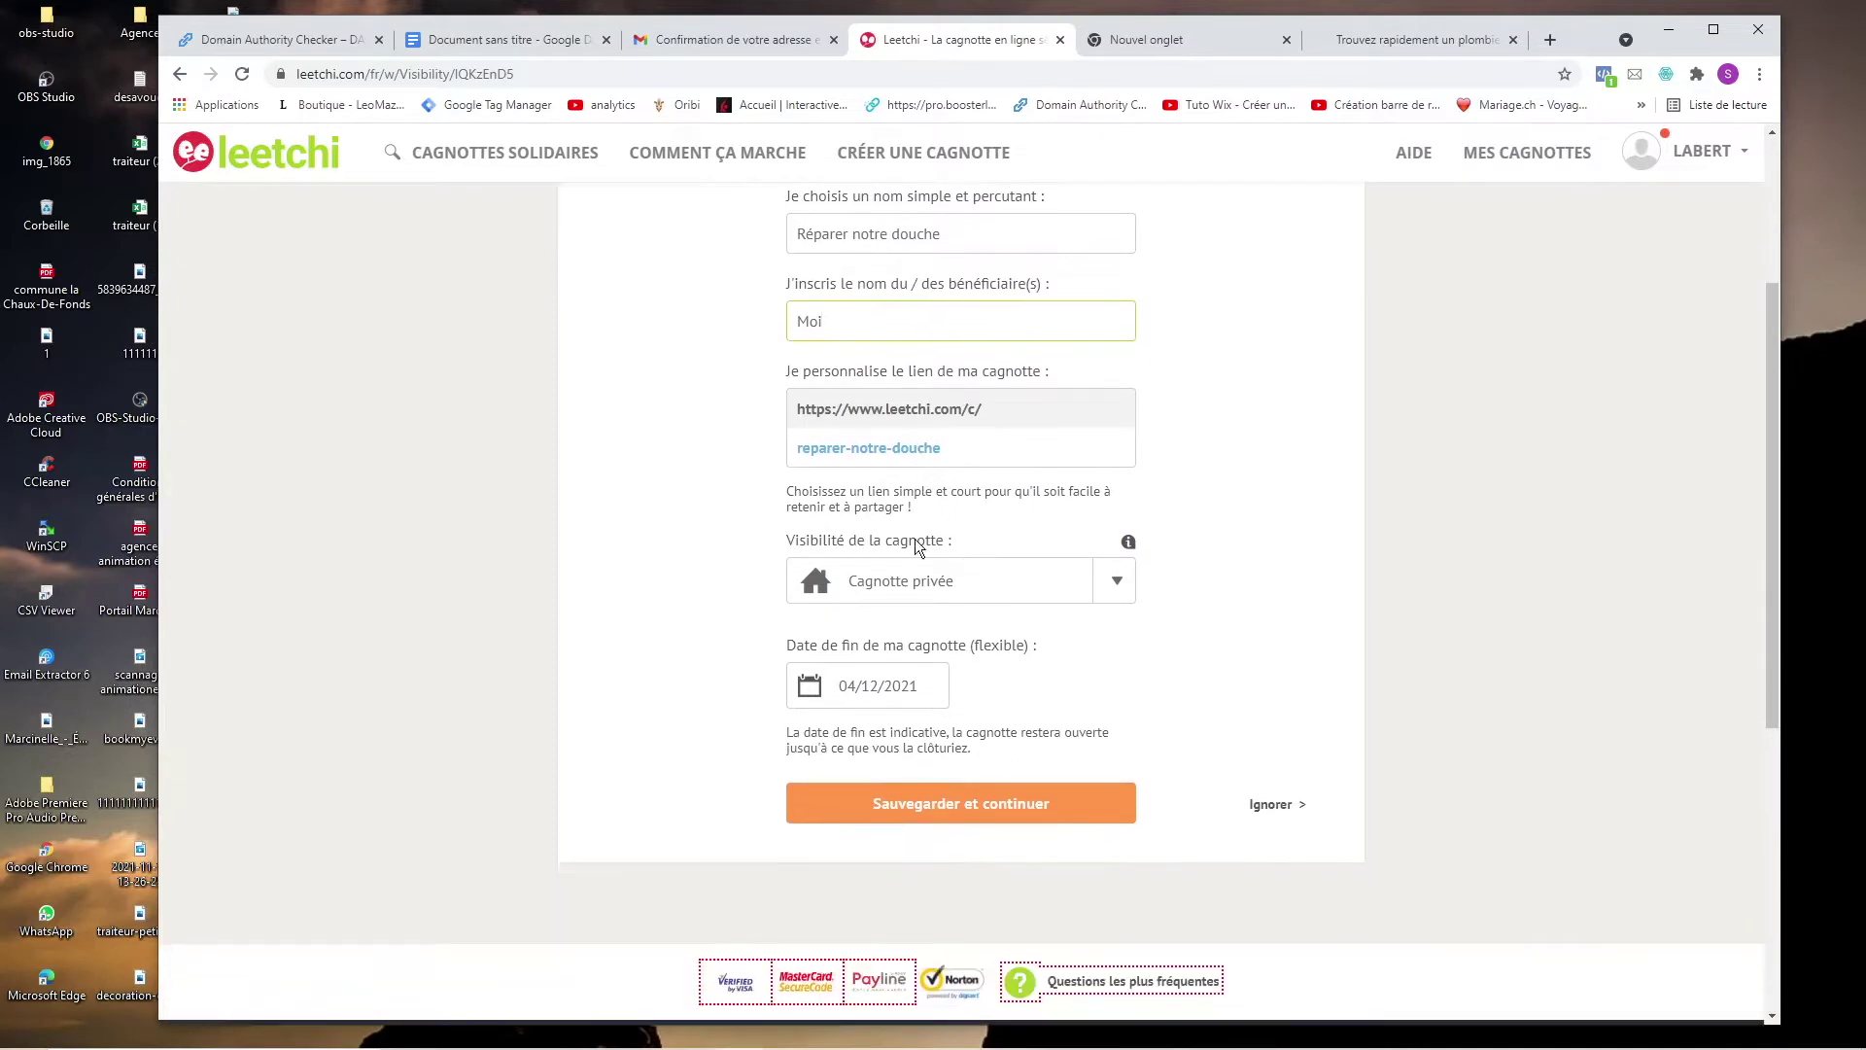
Set the pot's visibility to Cagnotte publique and save it.
left_click(898, 581)
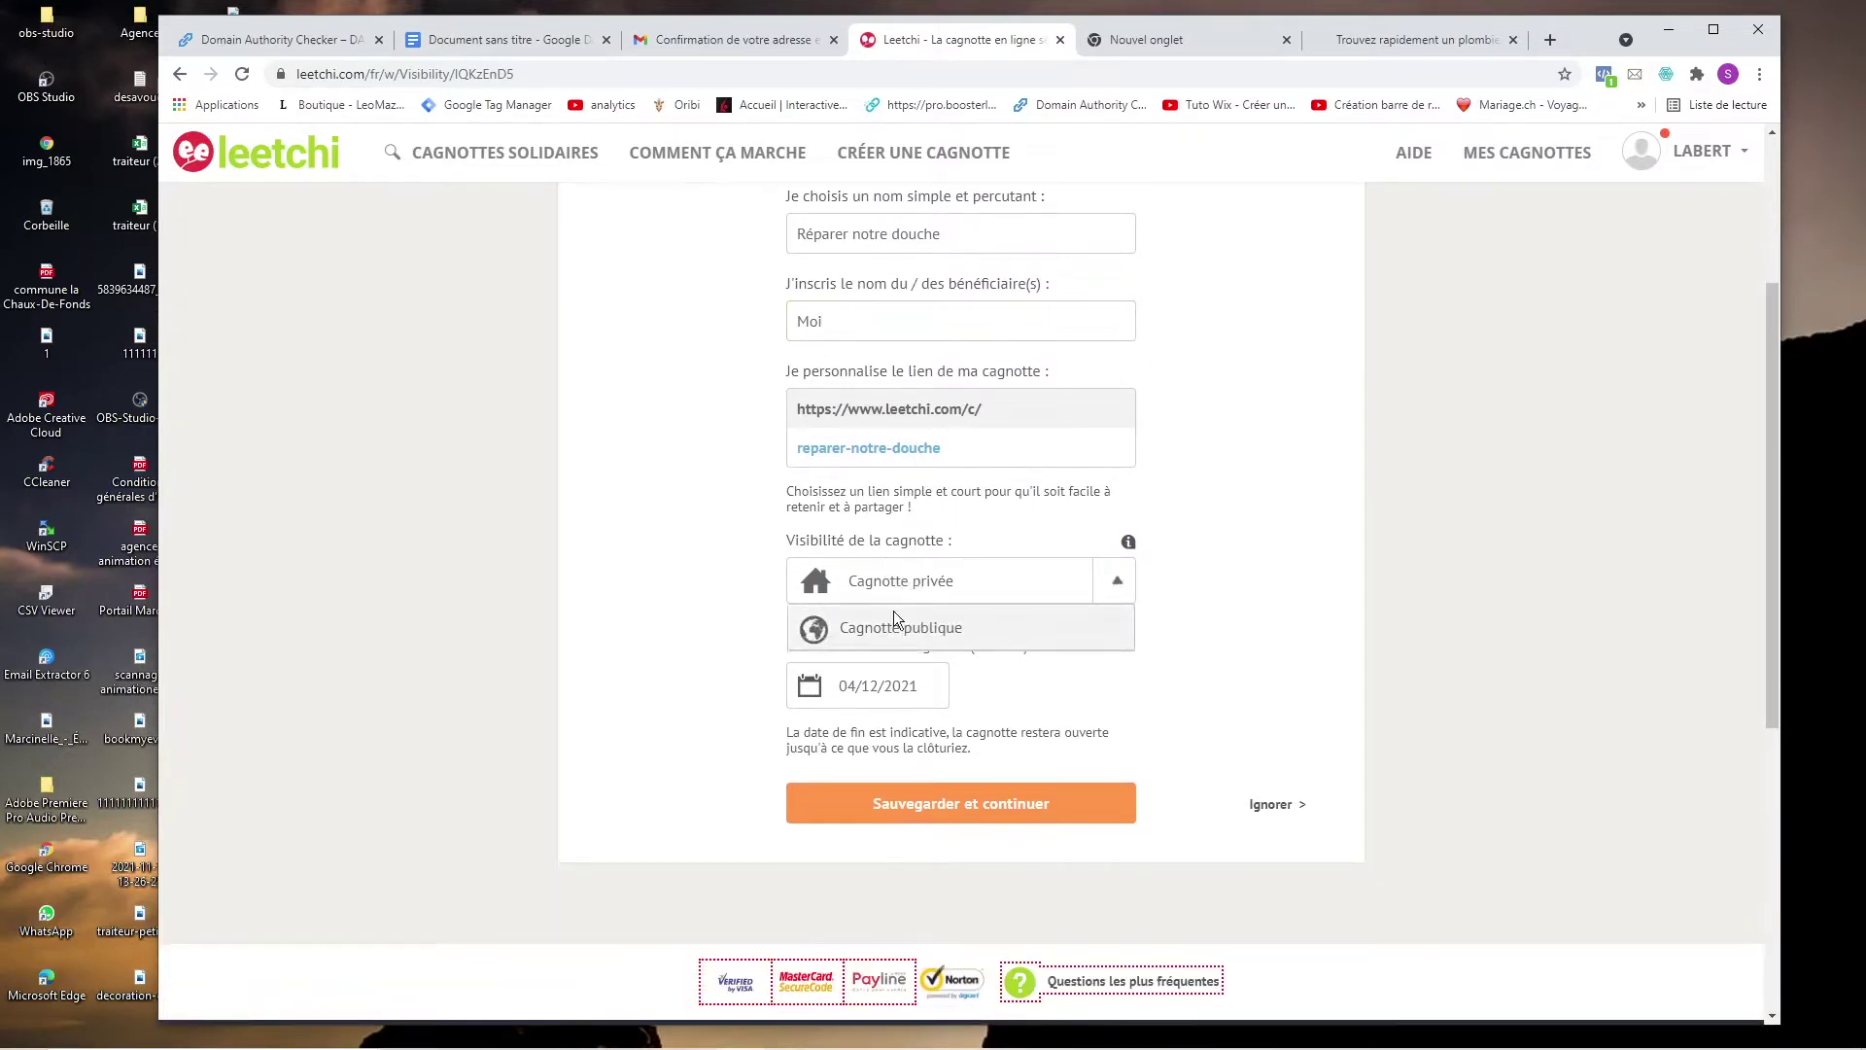
left_click(895, 627)
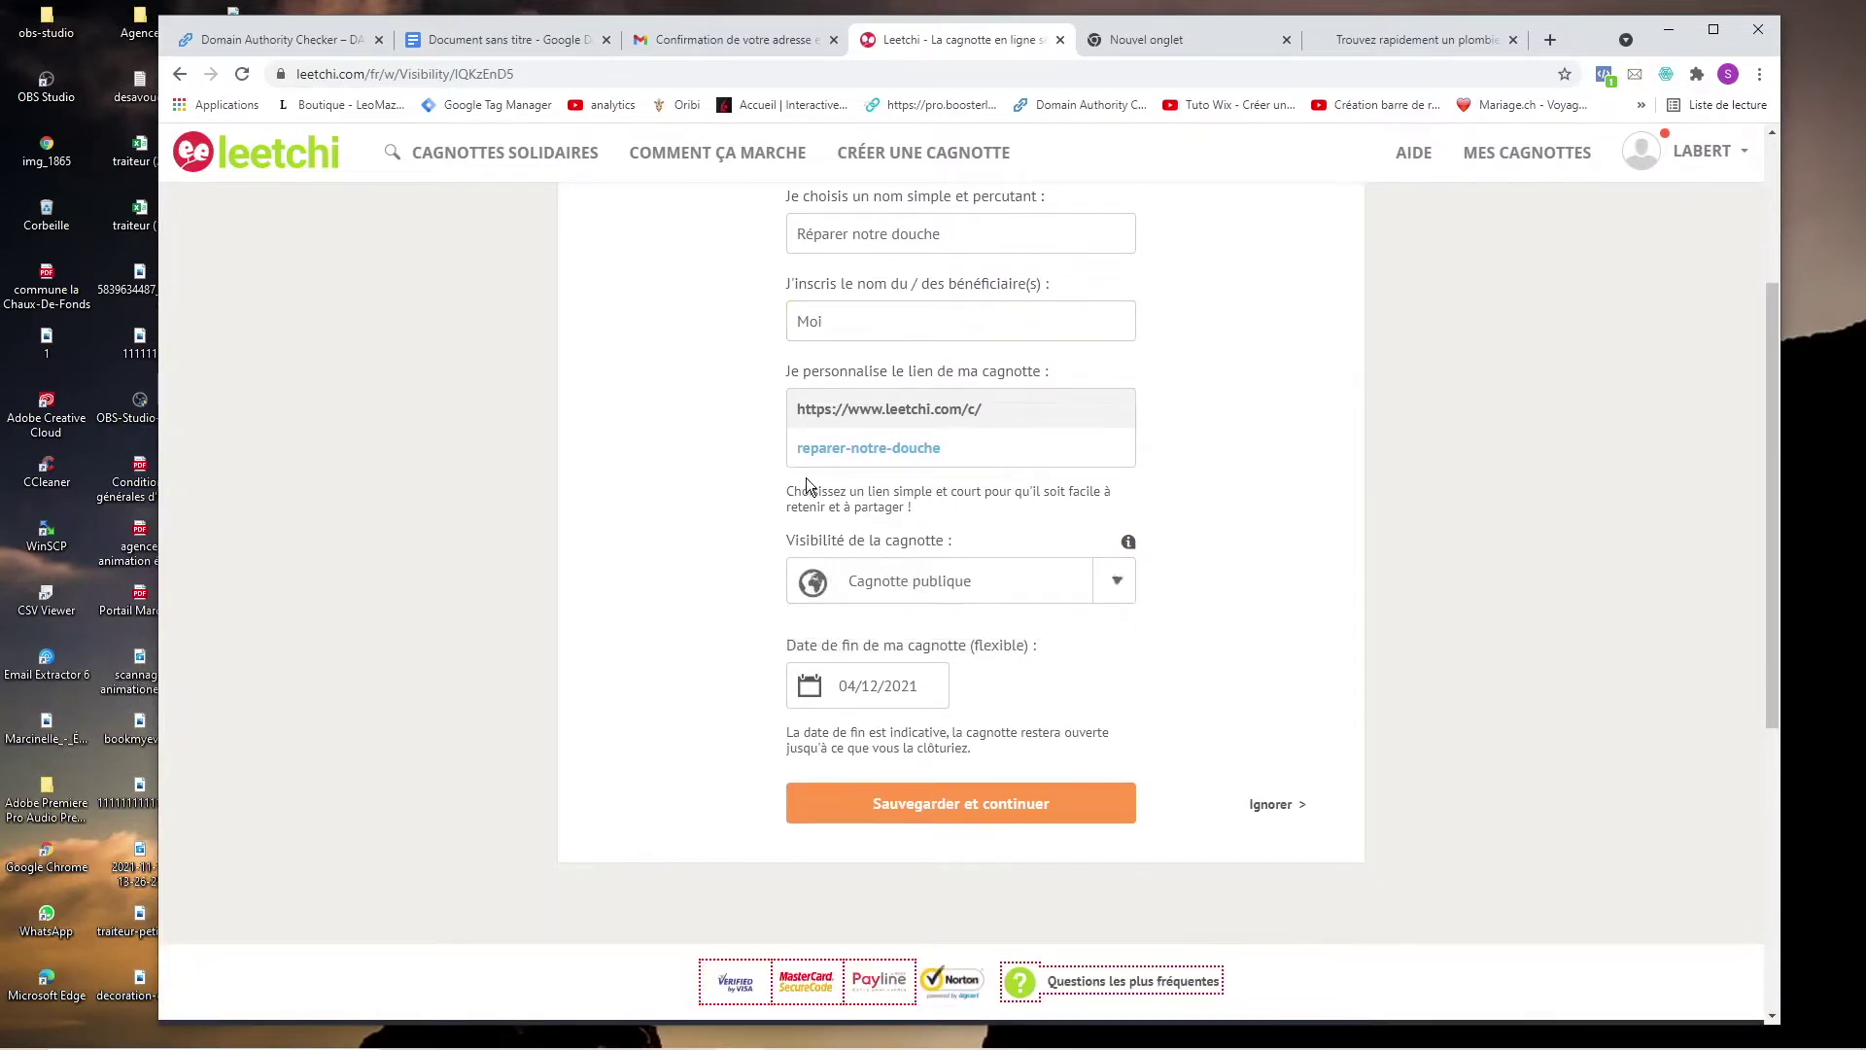
scroll(772, 627, "down", 2)
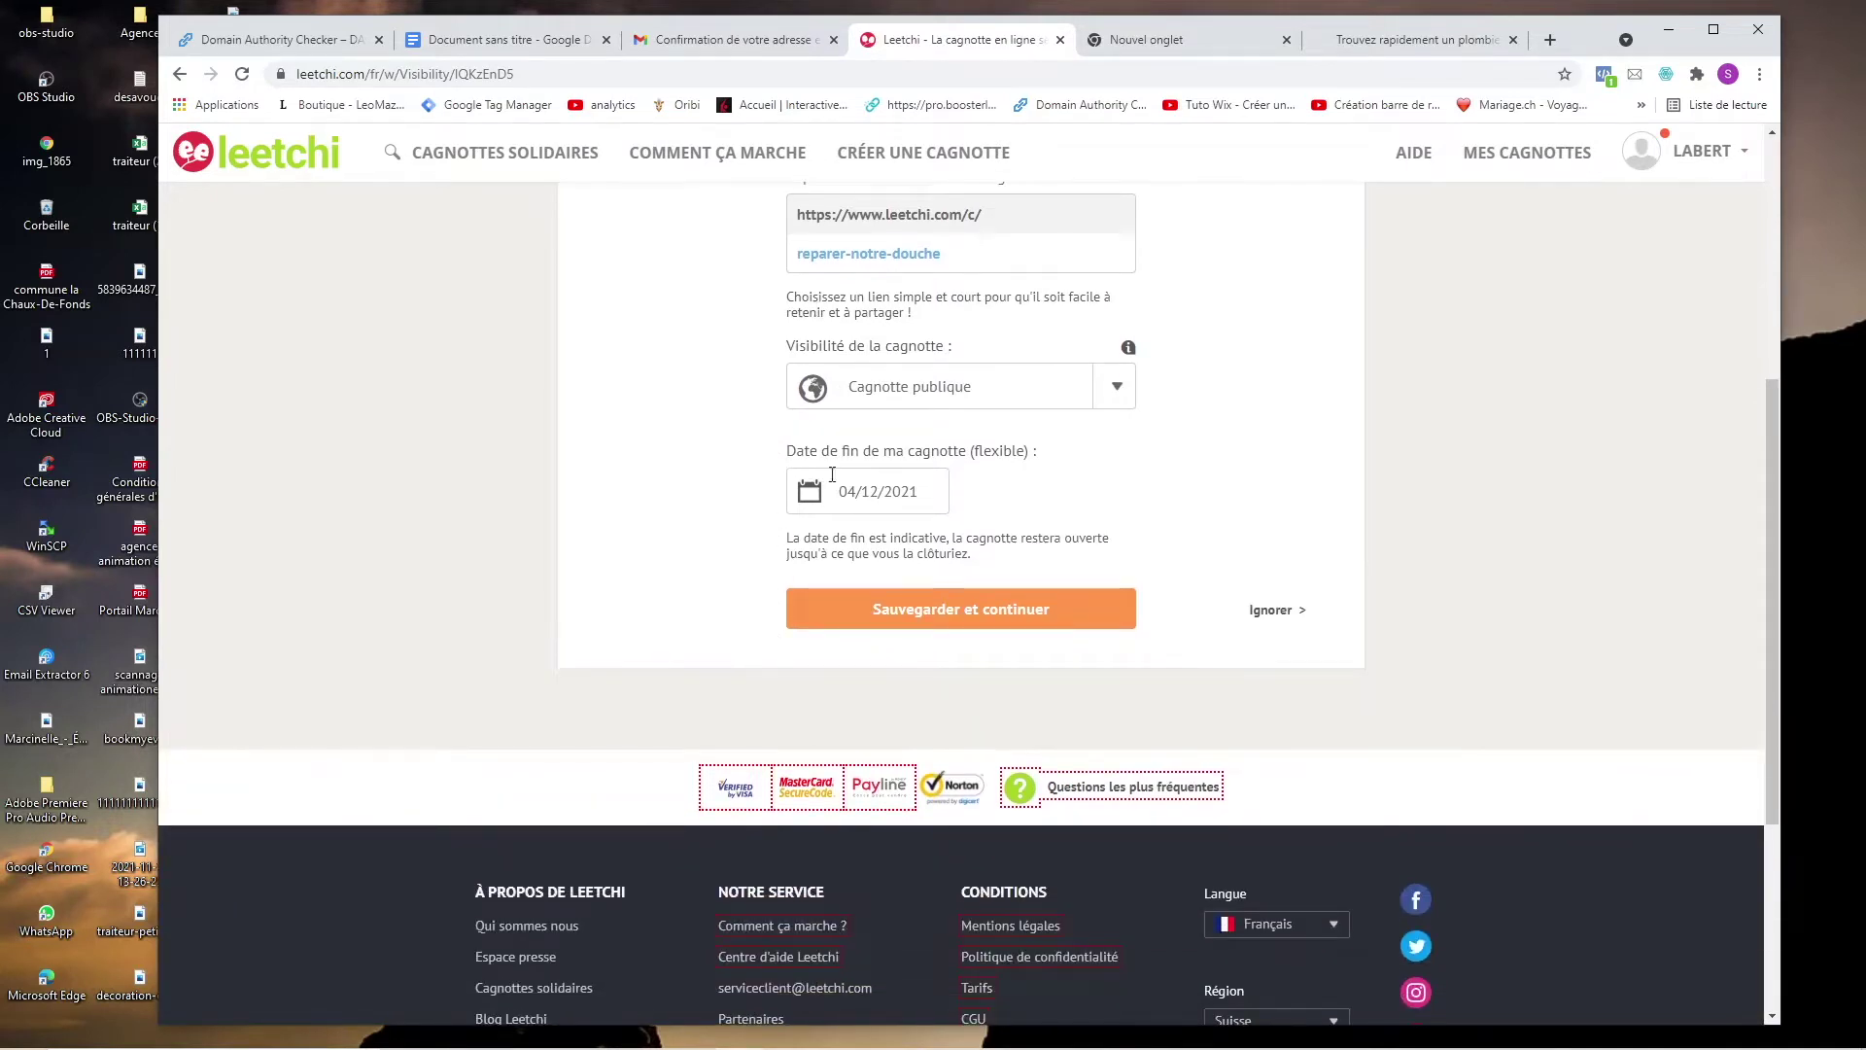
mouse_move(1193, 1048)
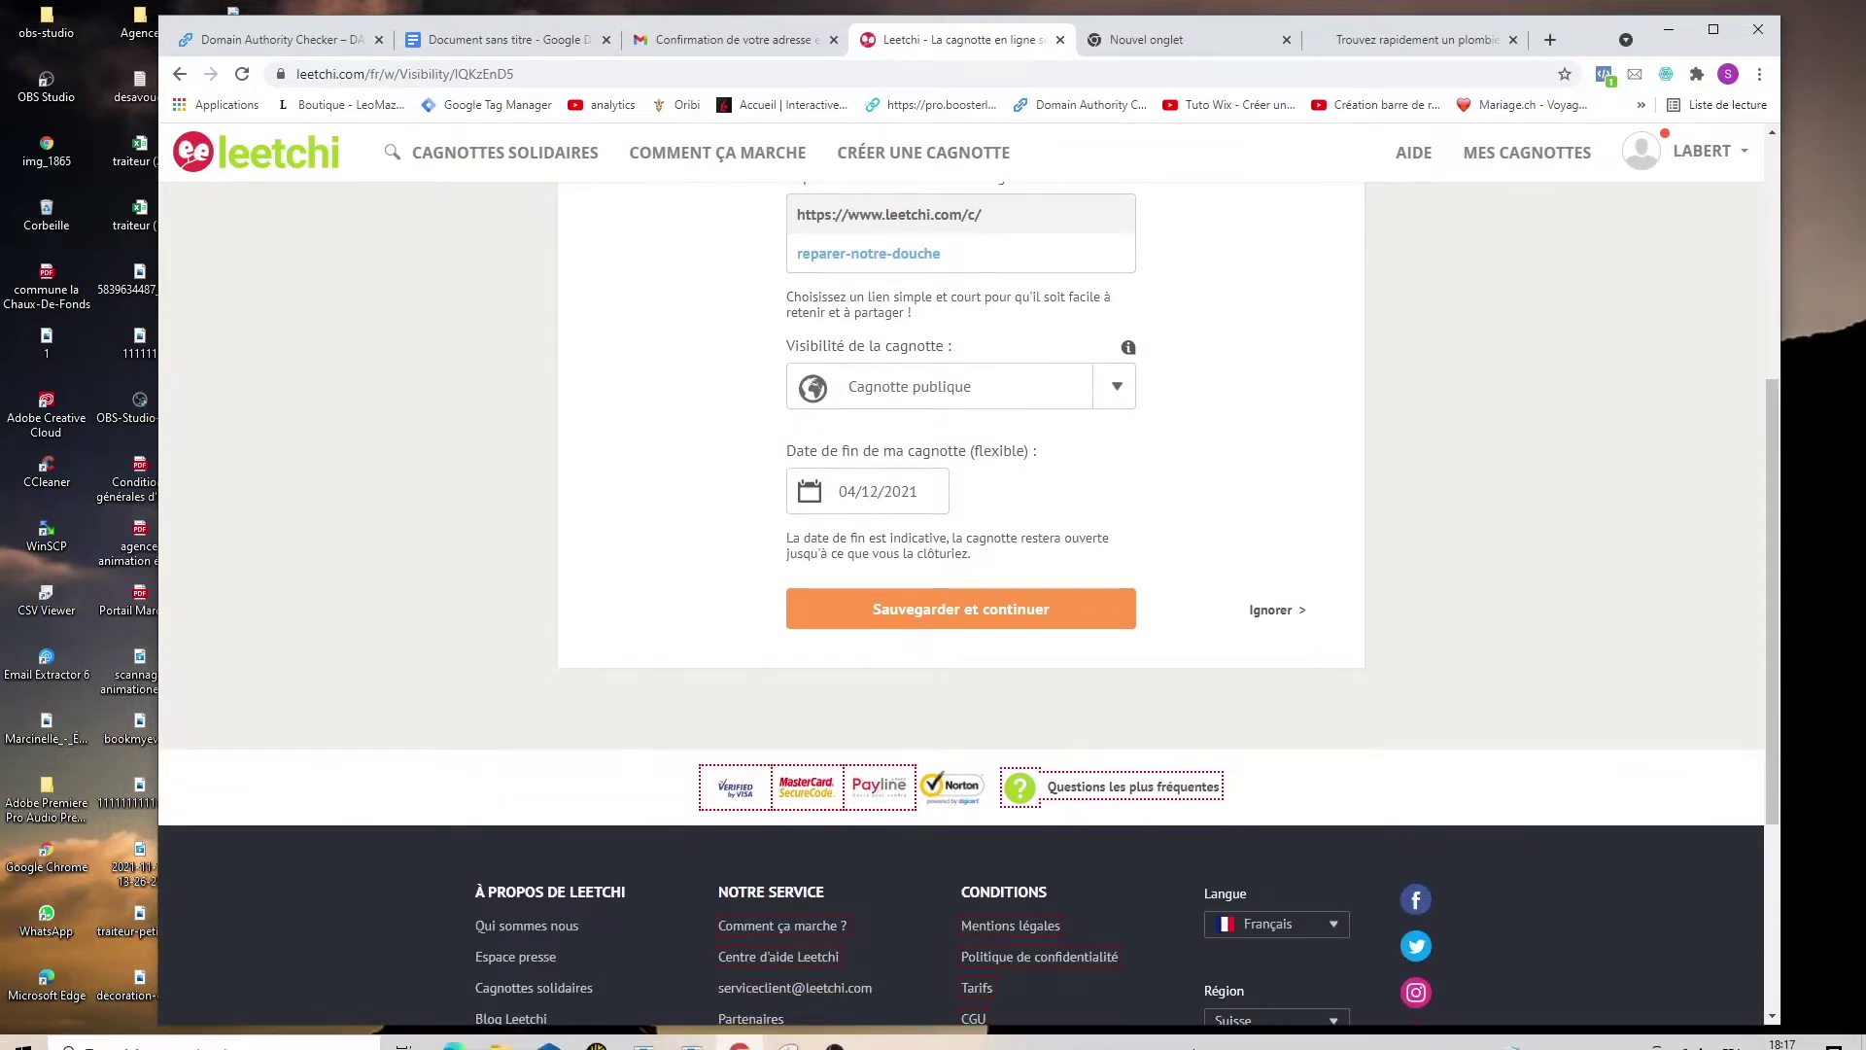
left_click(1091, 609)
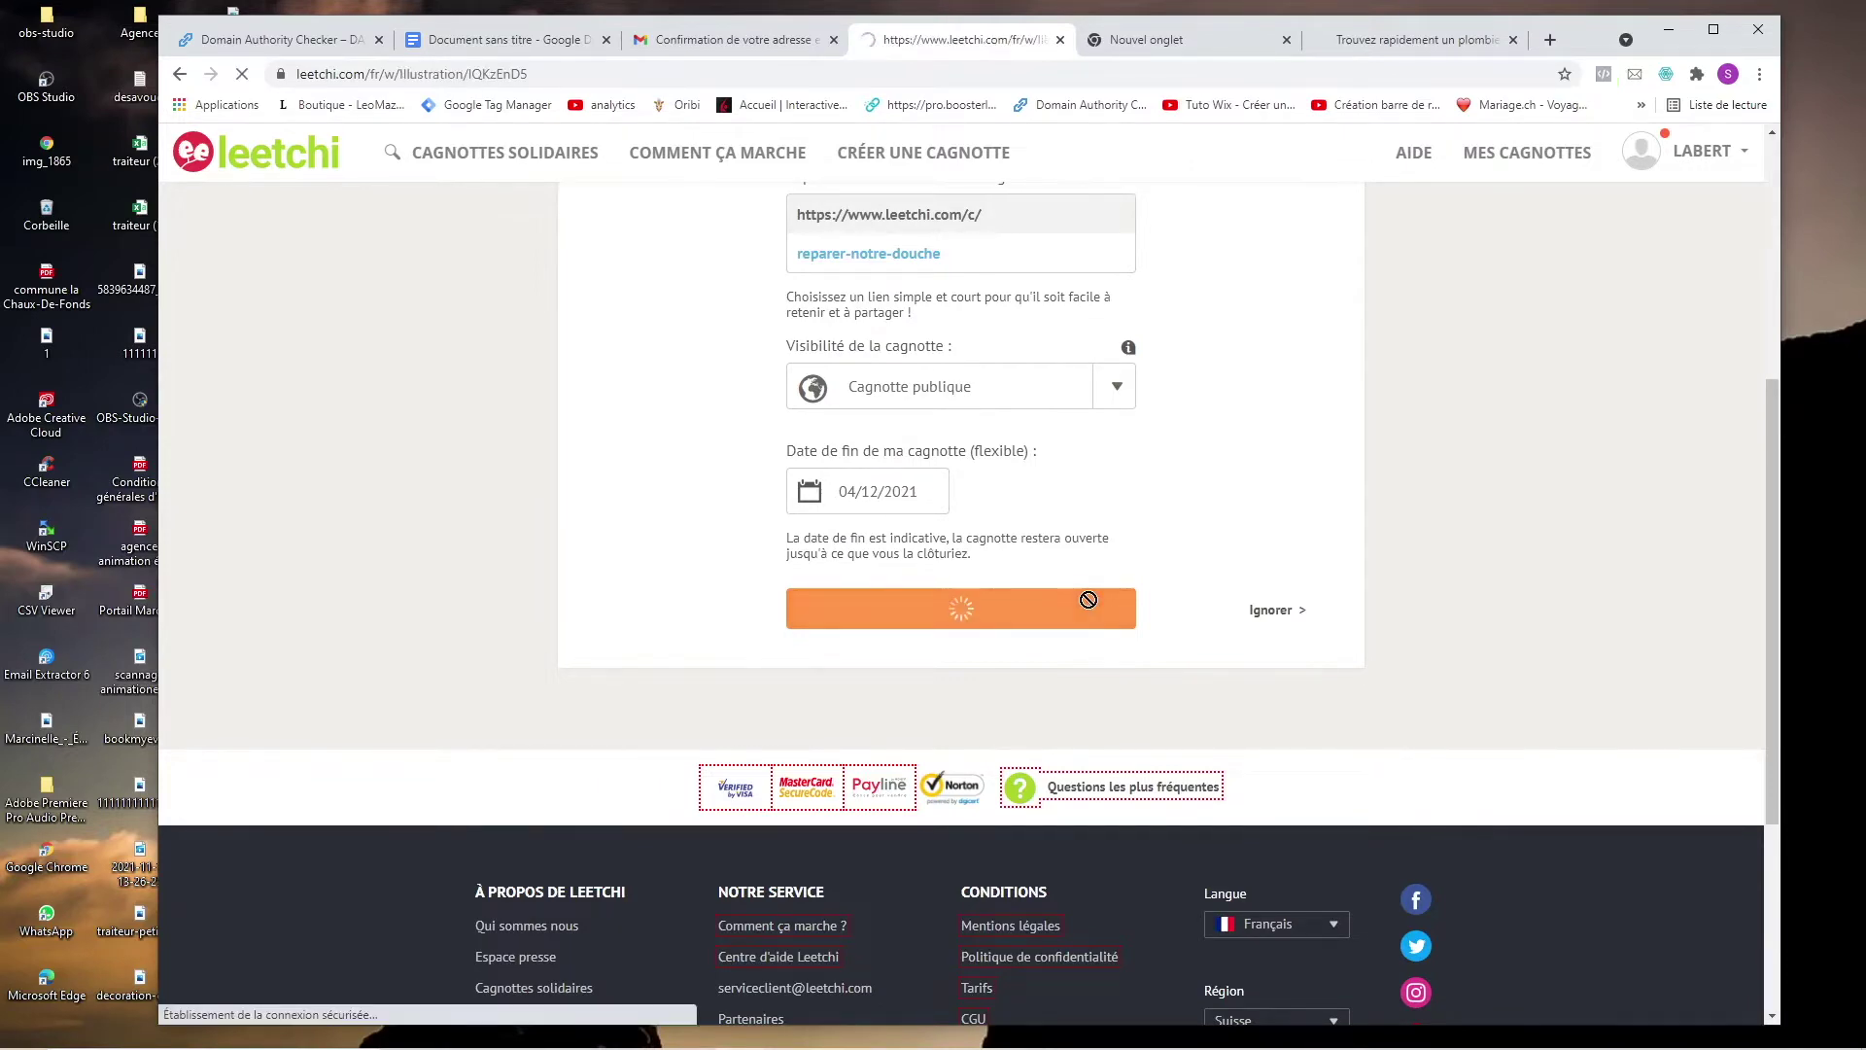
scroll(954, 638, "down", 5)
left_click(958, 693)
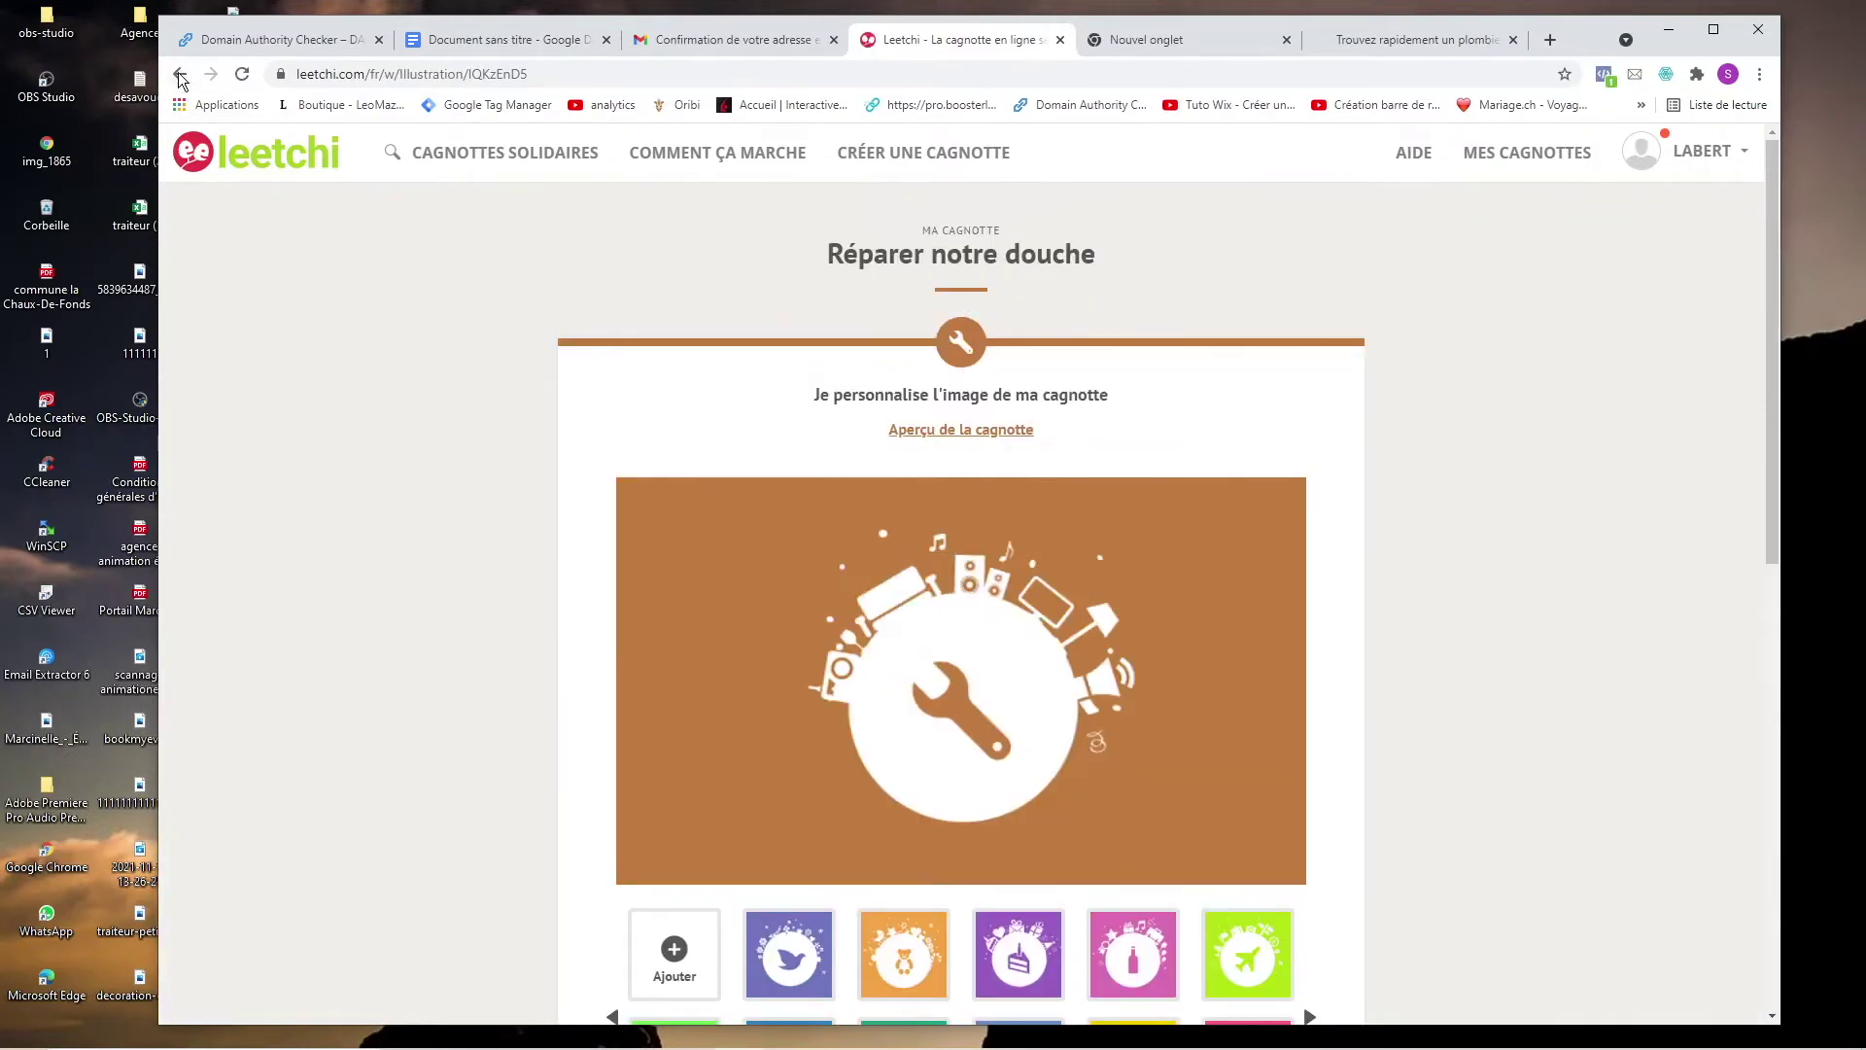
Set the end date to 29/01/2022 and save.
scroll(826, 481, "down", 10)
scroll(826, 481, "up", 3)
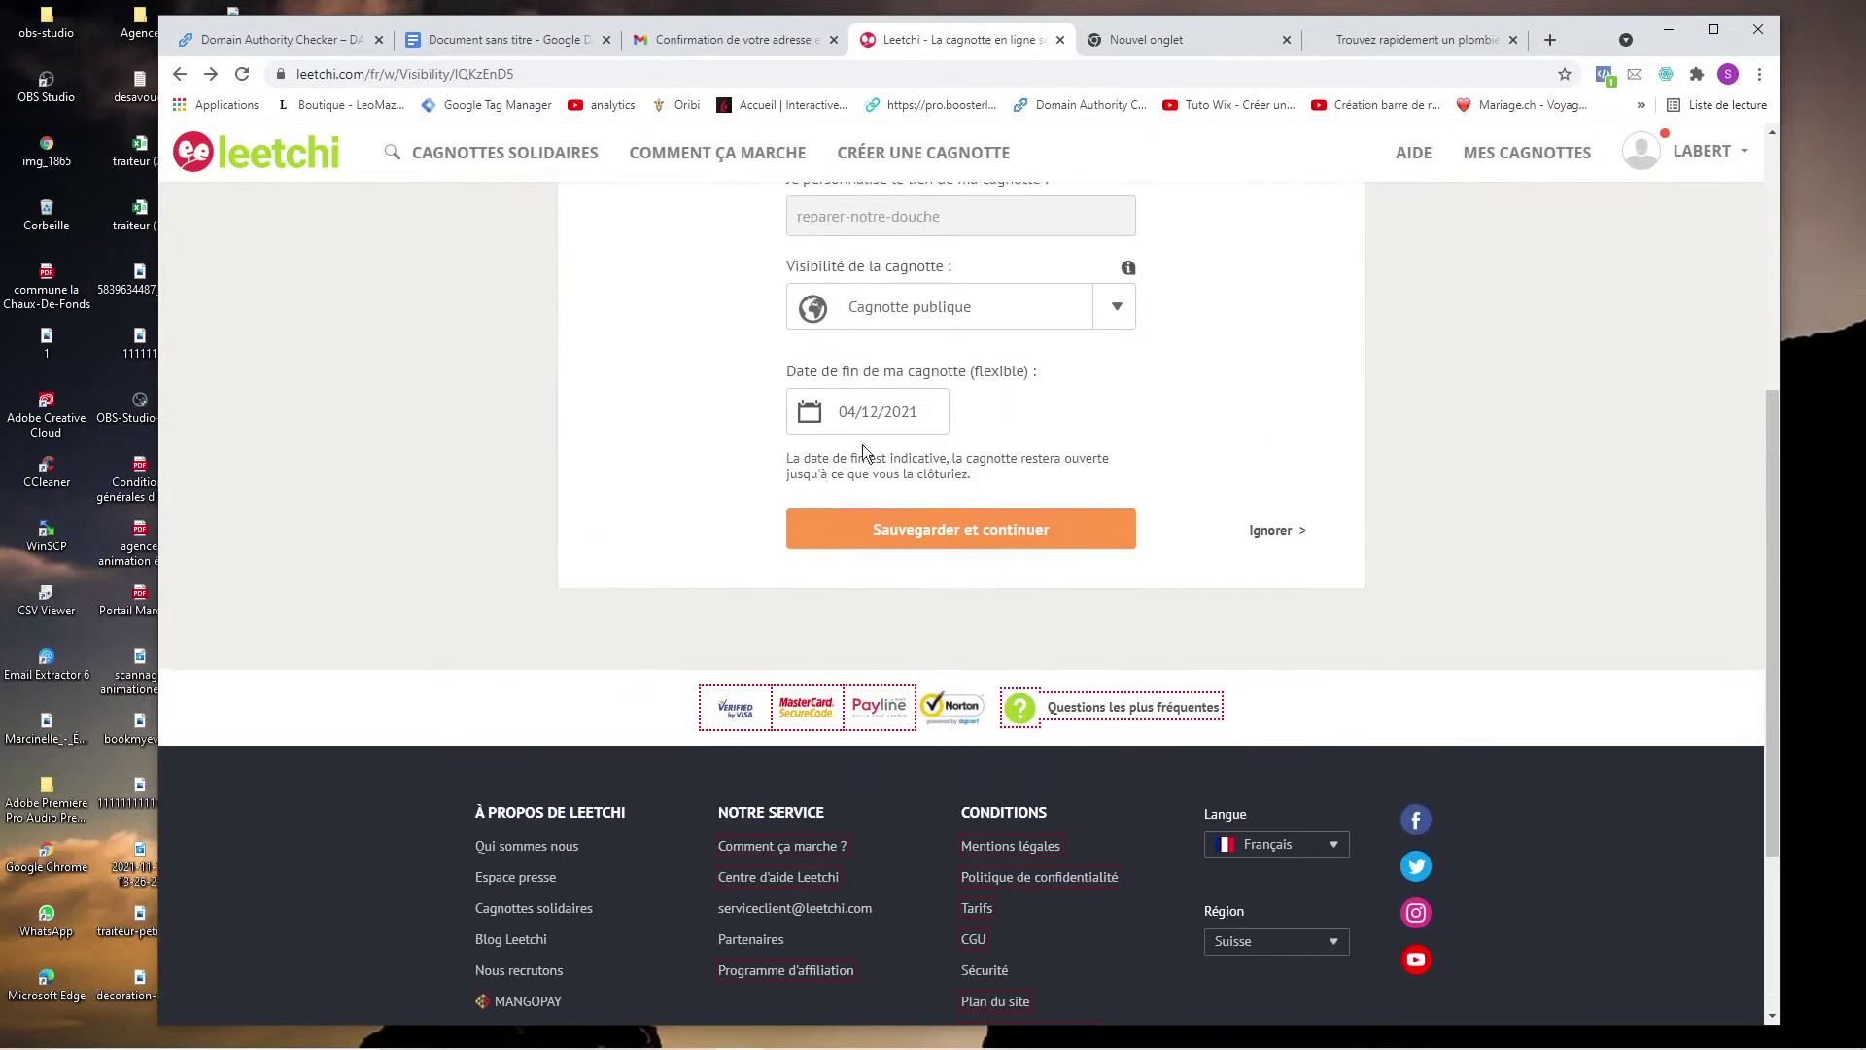
mouse_move(1285, 1046)
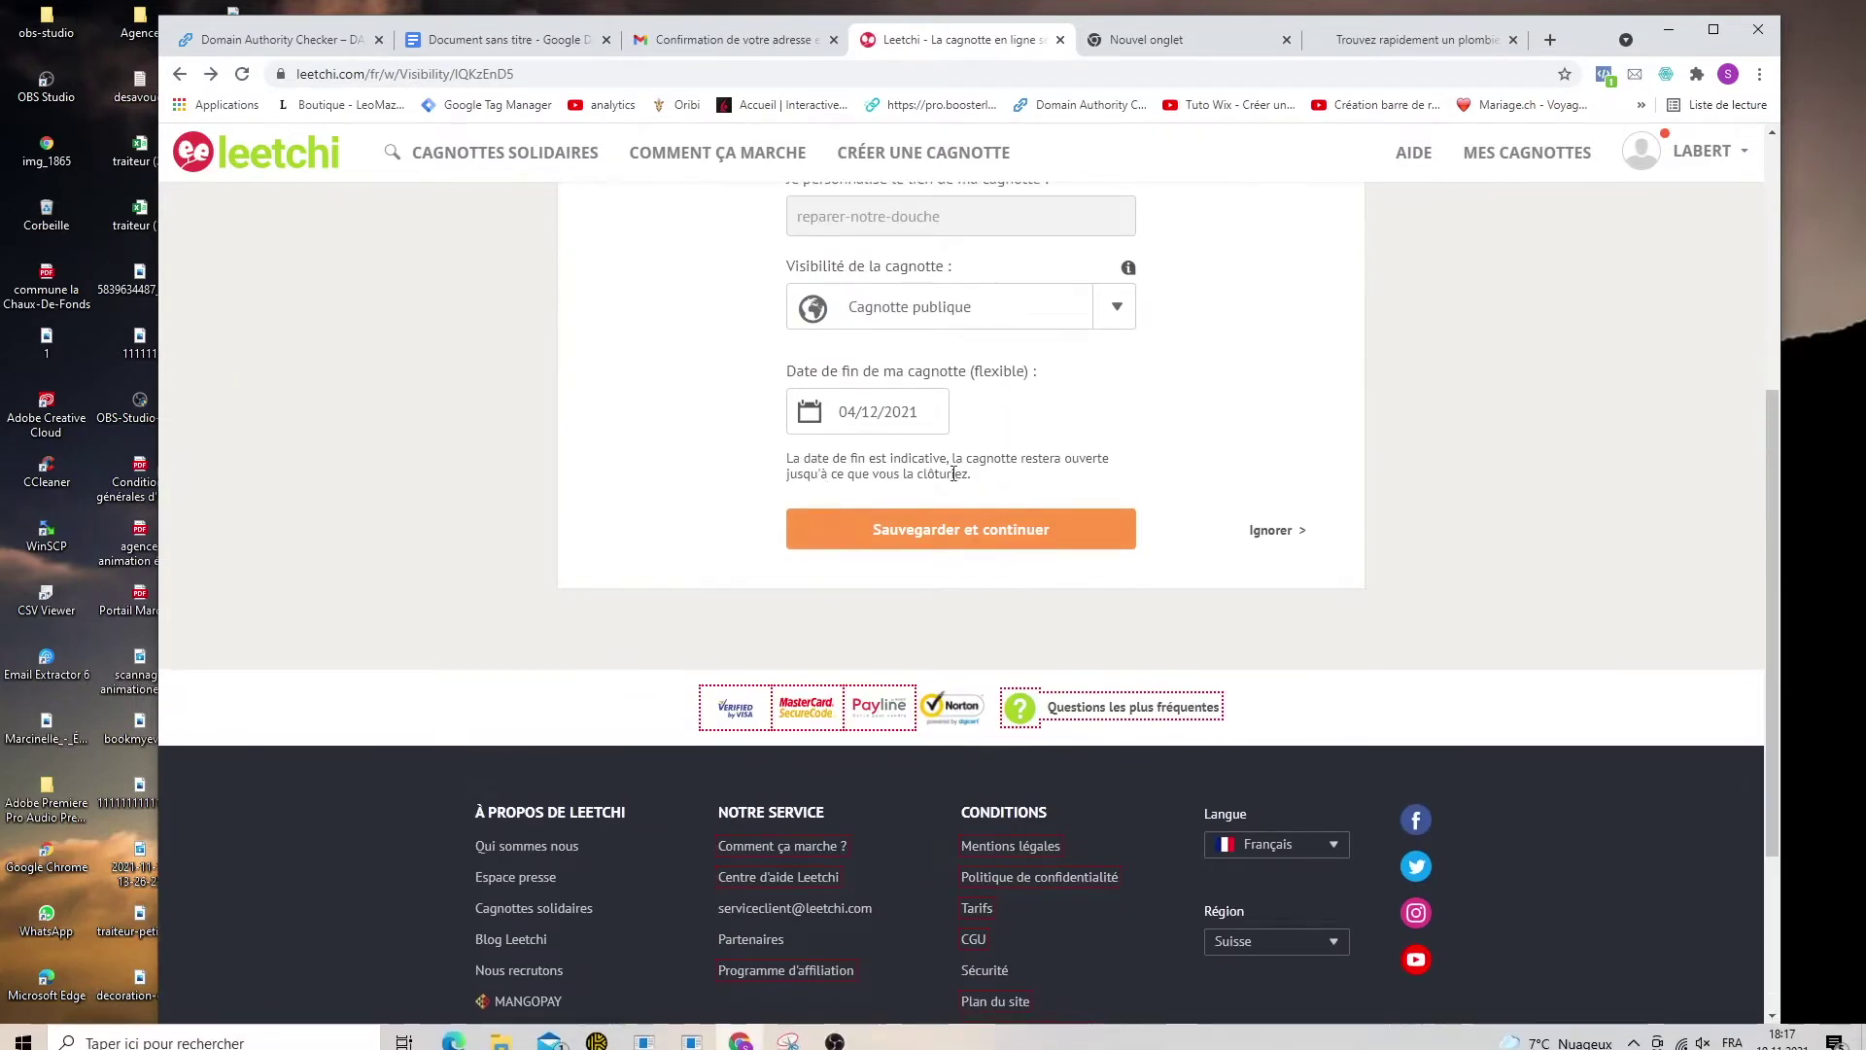
left_click(870, 411)
left_click(1062, 449)
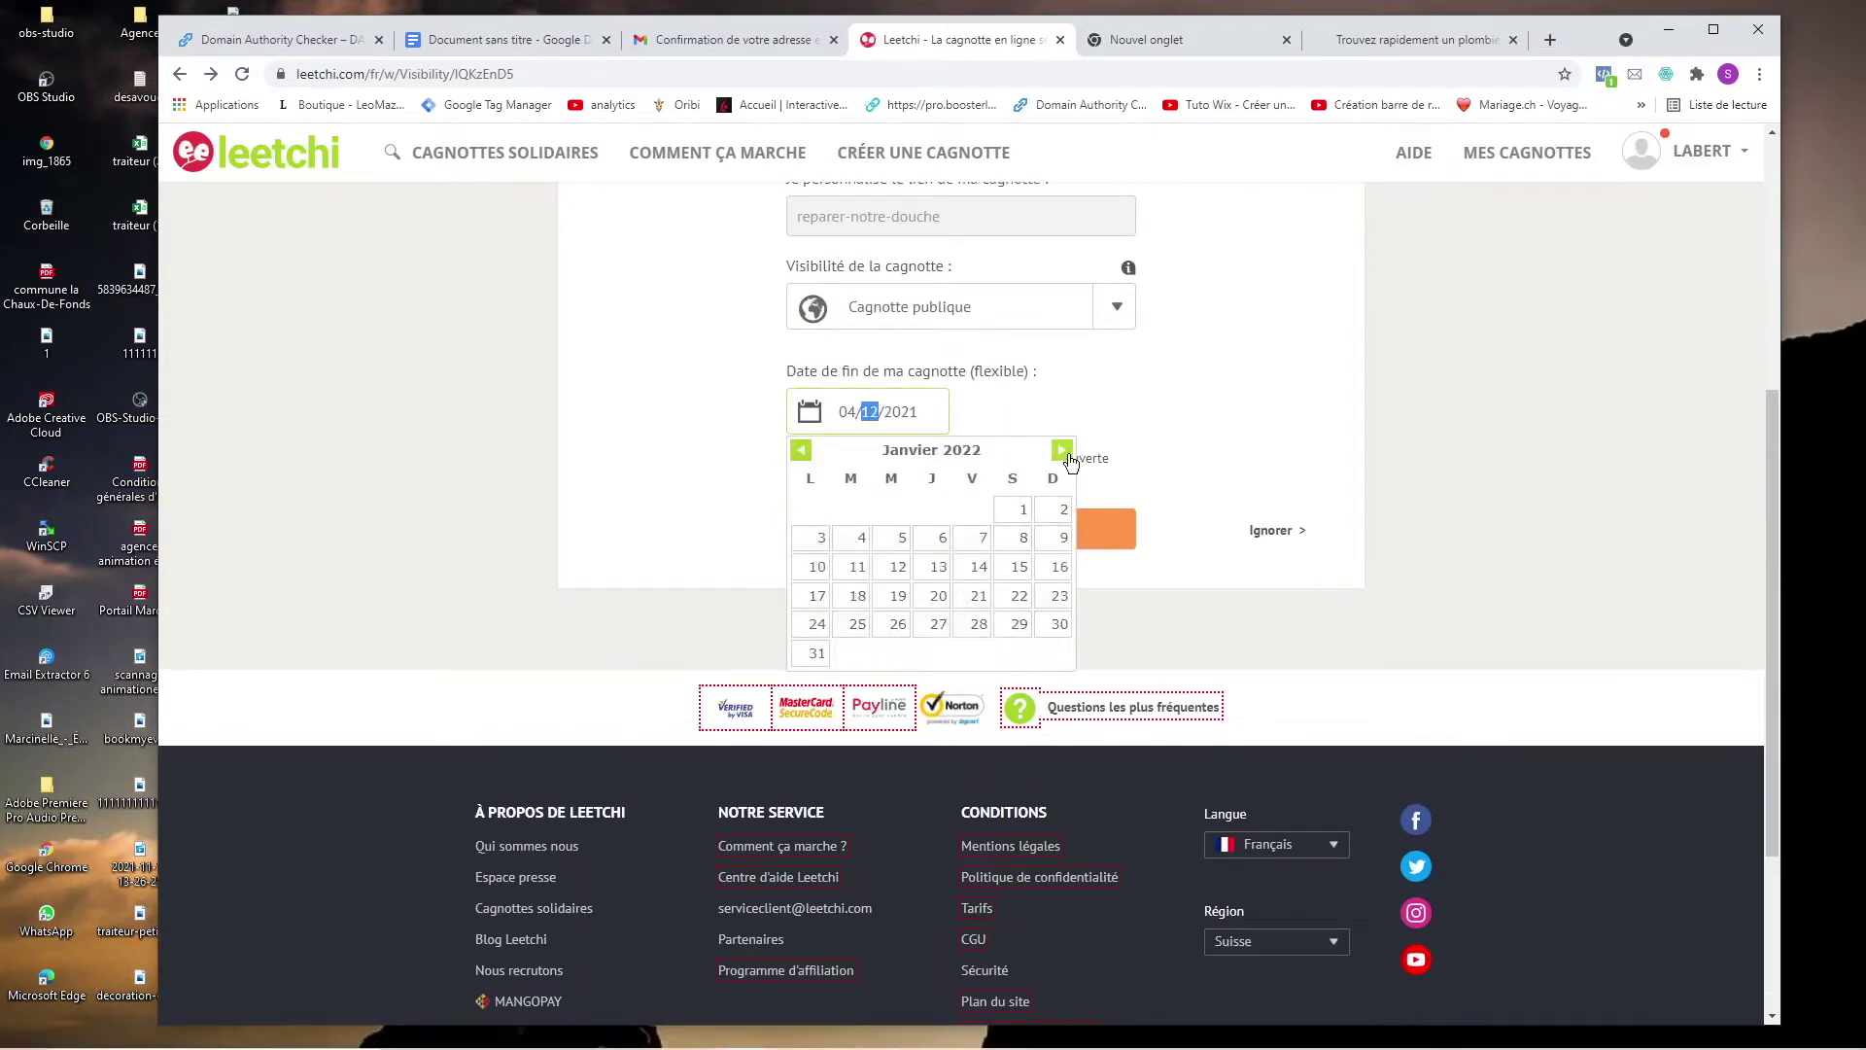
left_click(1011, 623)
left_click(1073, 515)
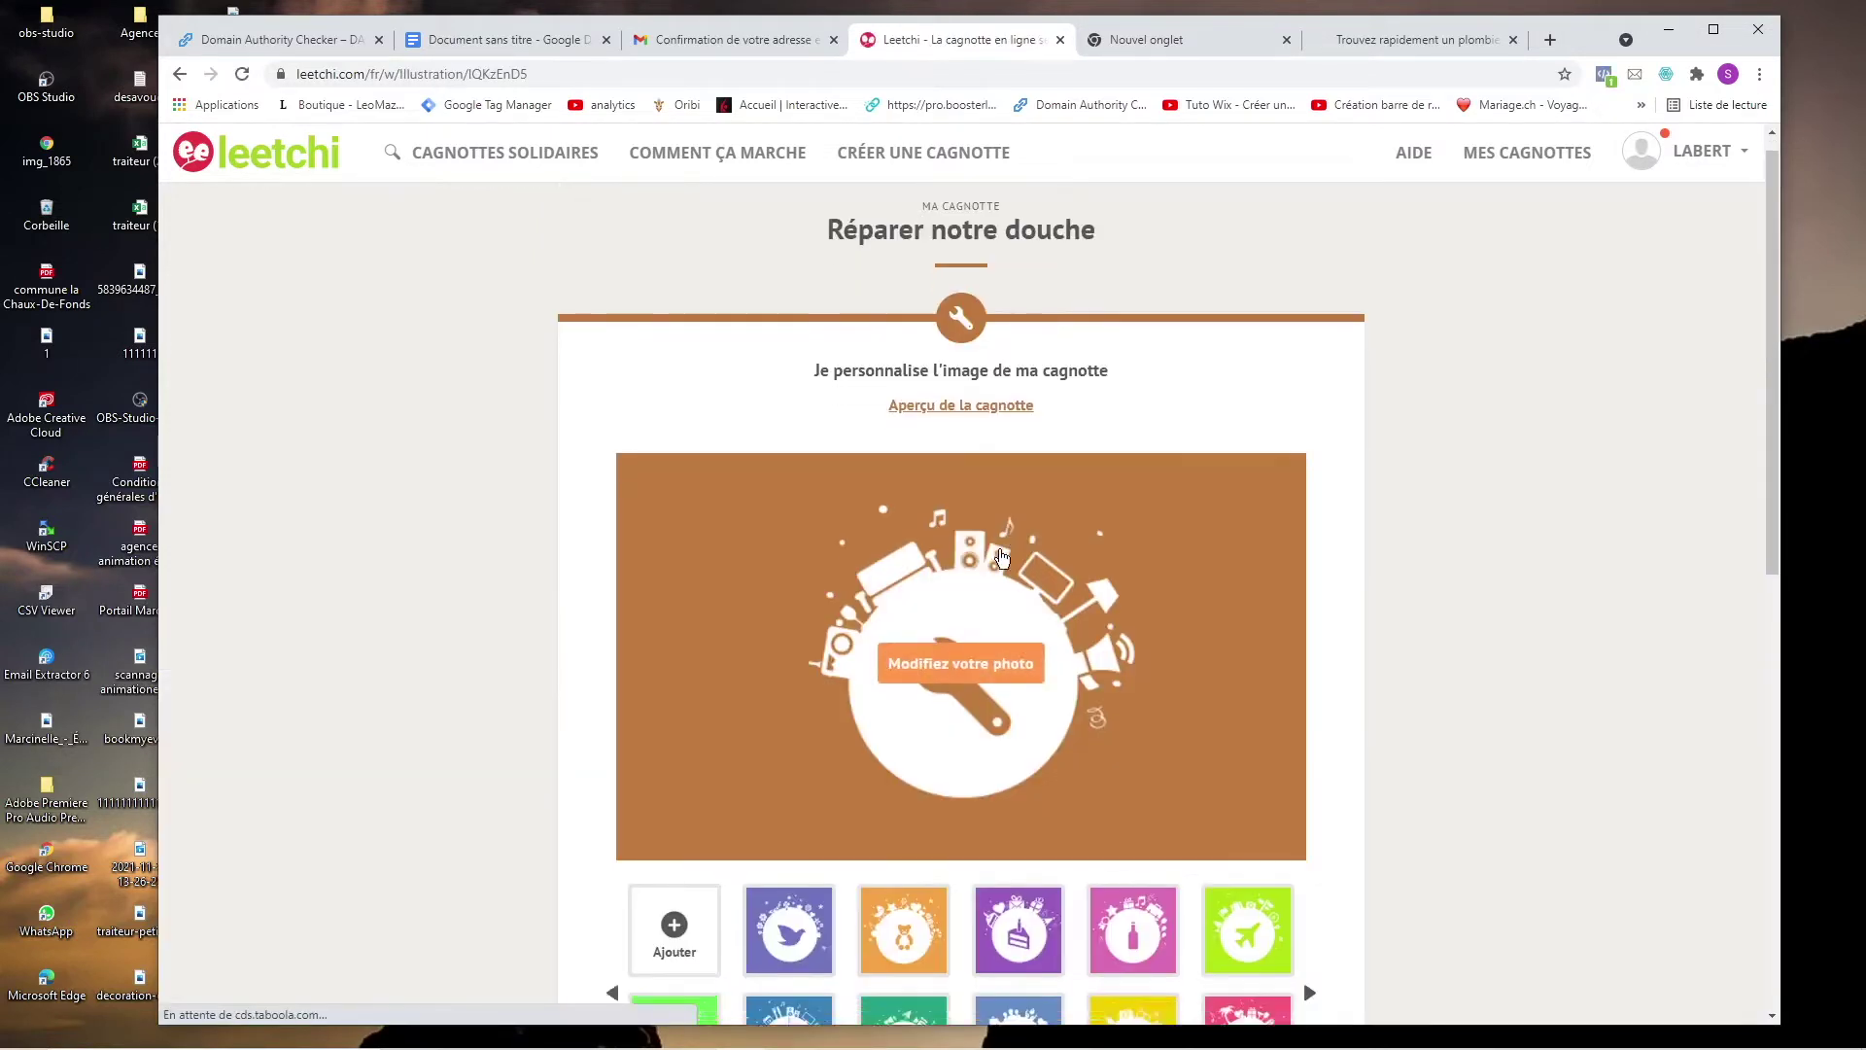
Keep the default repair illustration and save to reach the description step.
scroll(996, 304, "down", 4)
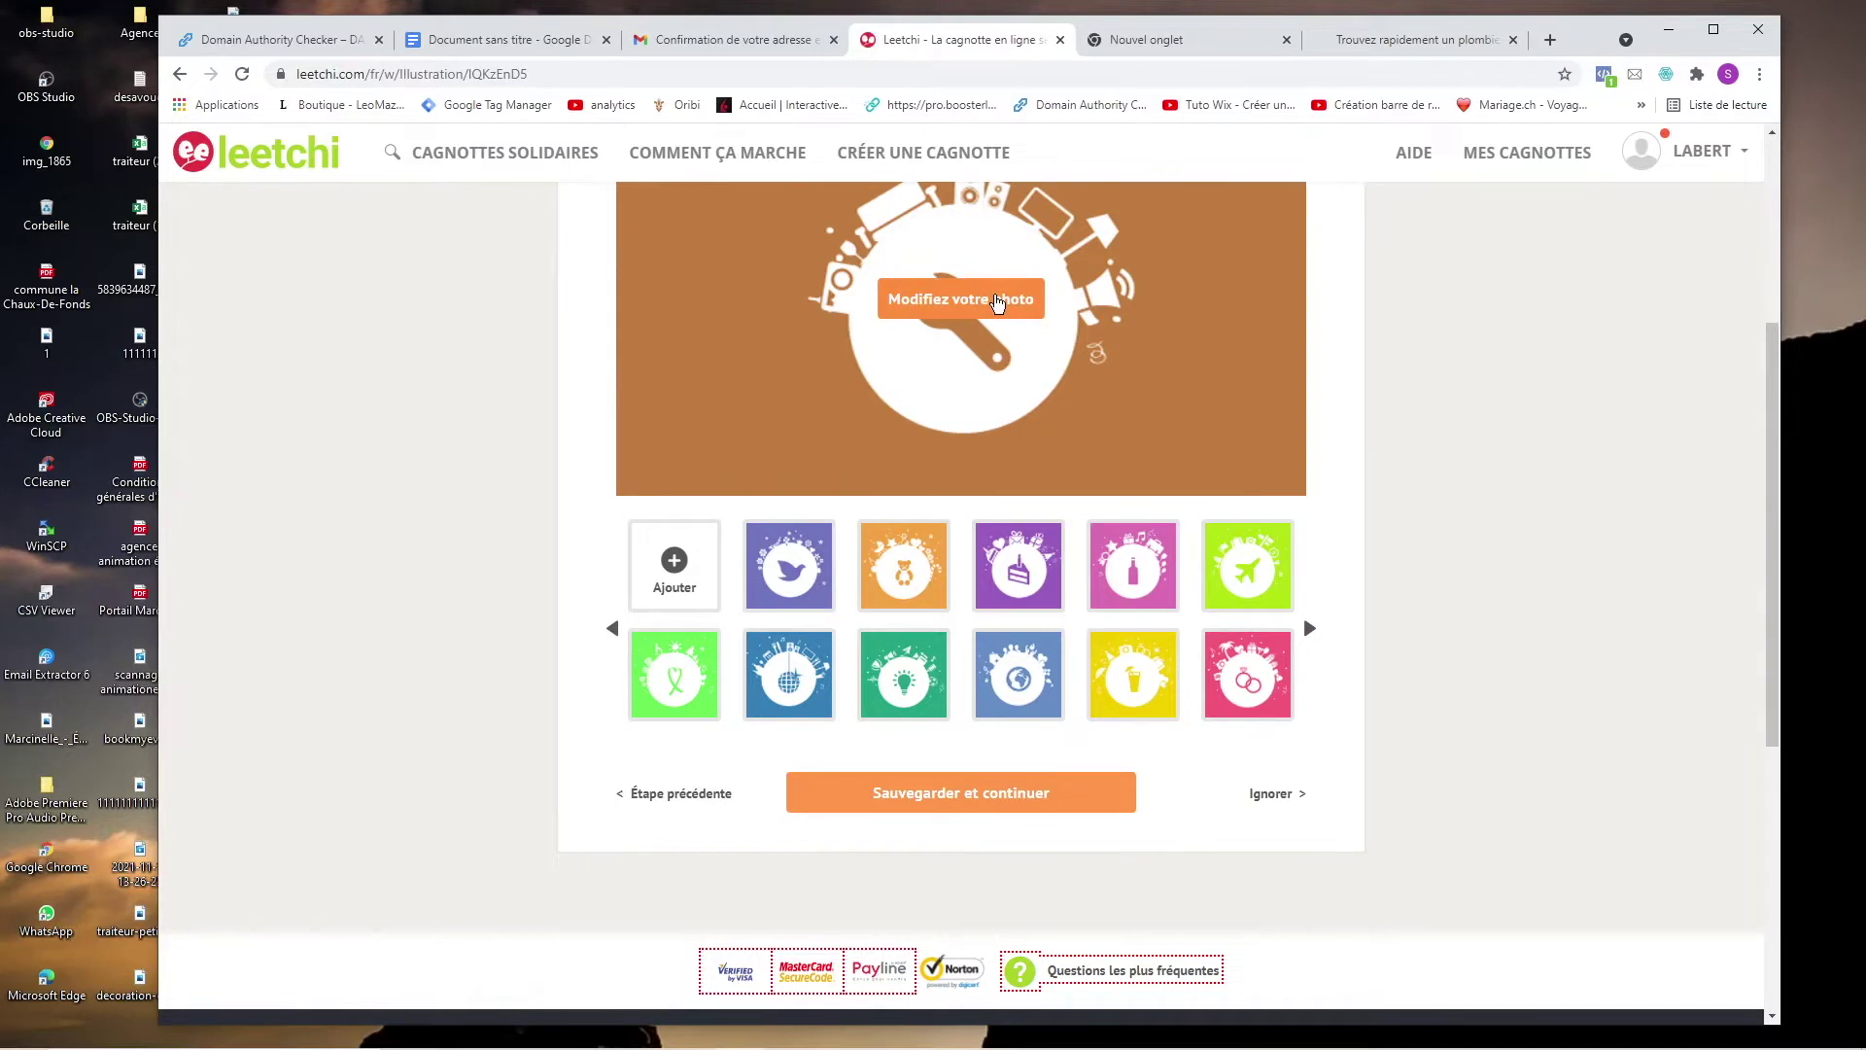
scroll(996, 304, "up", 3)
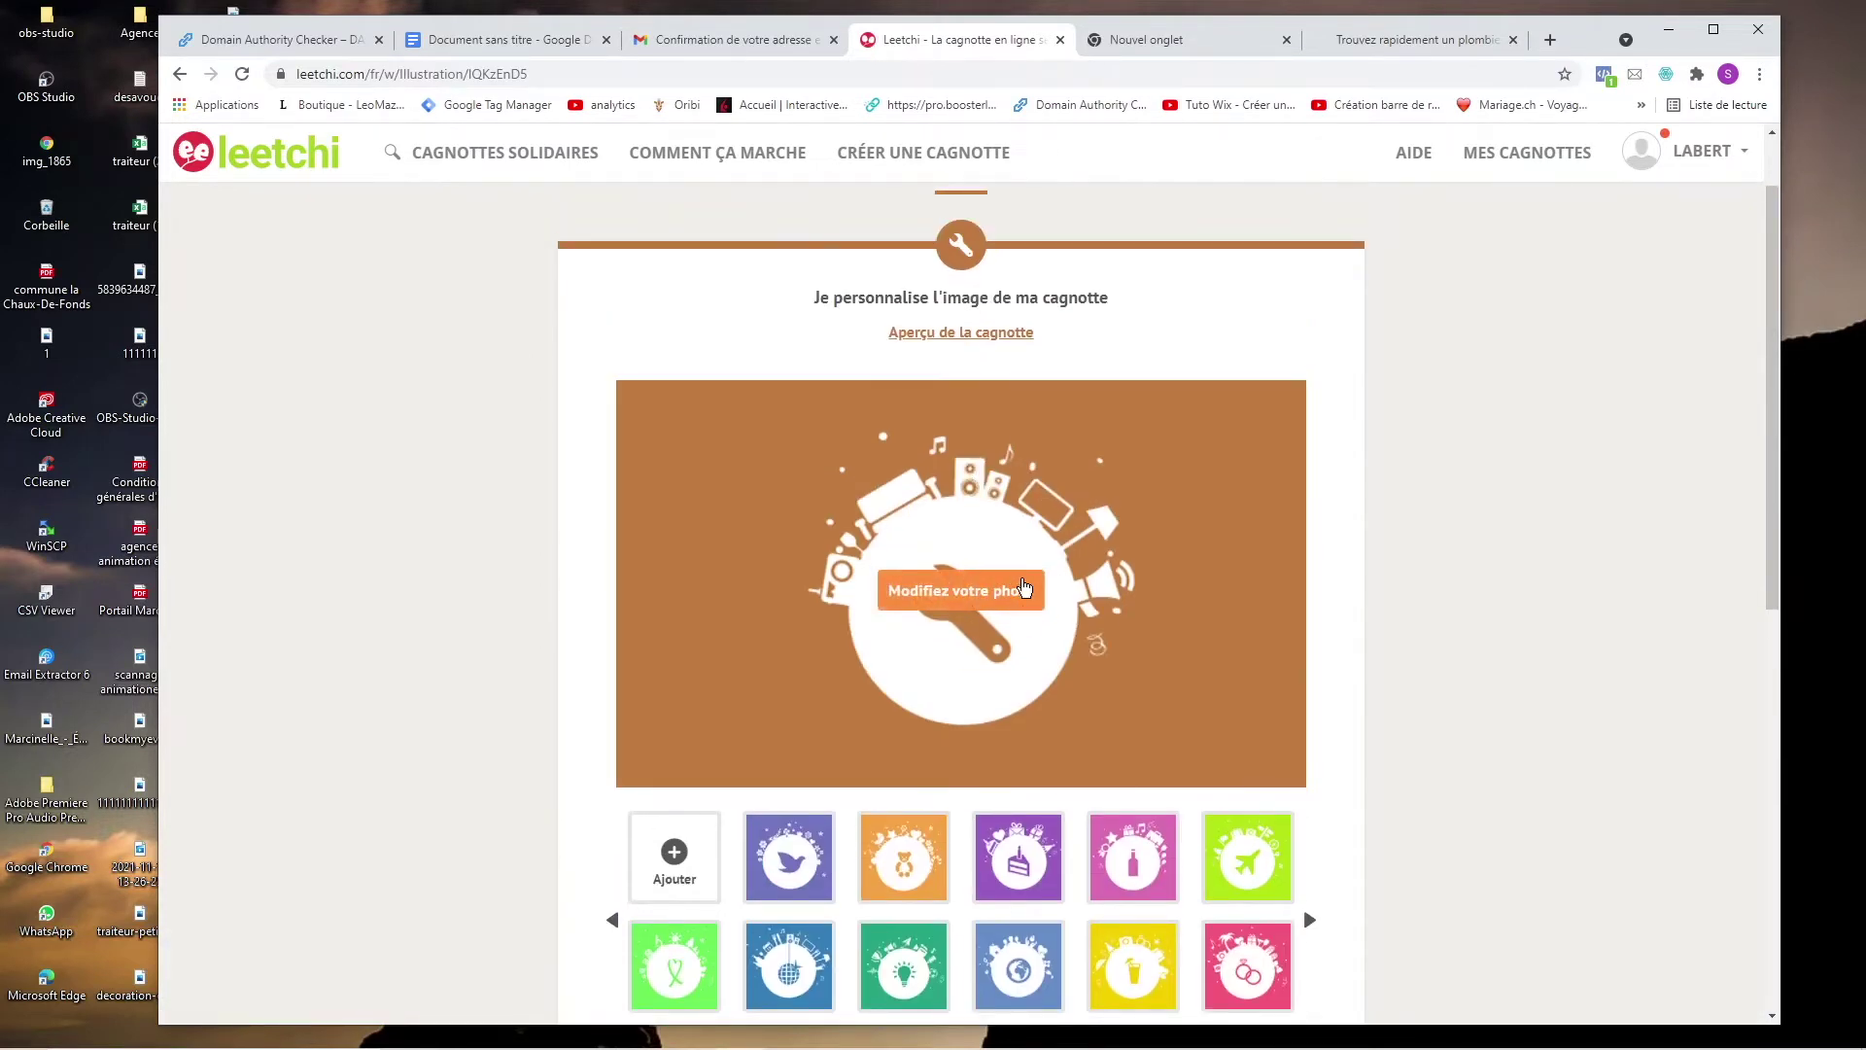
scroll(1018, 584, "down", 1)
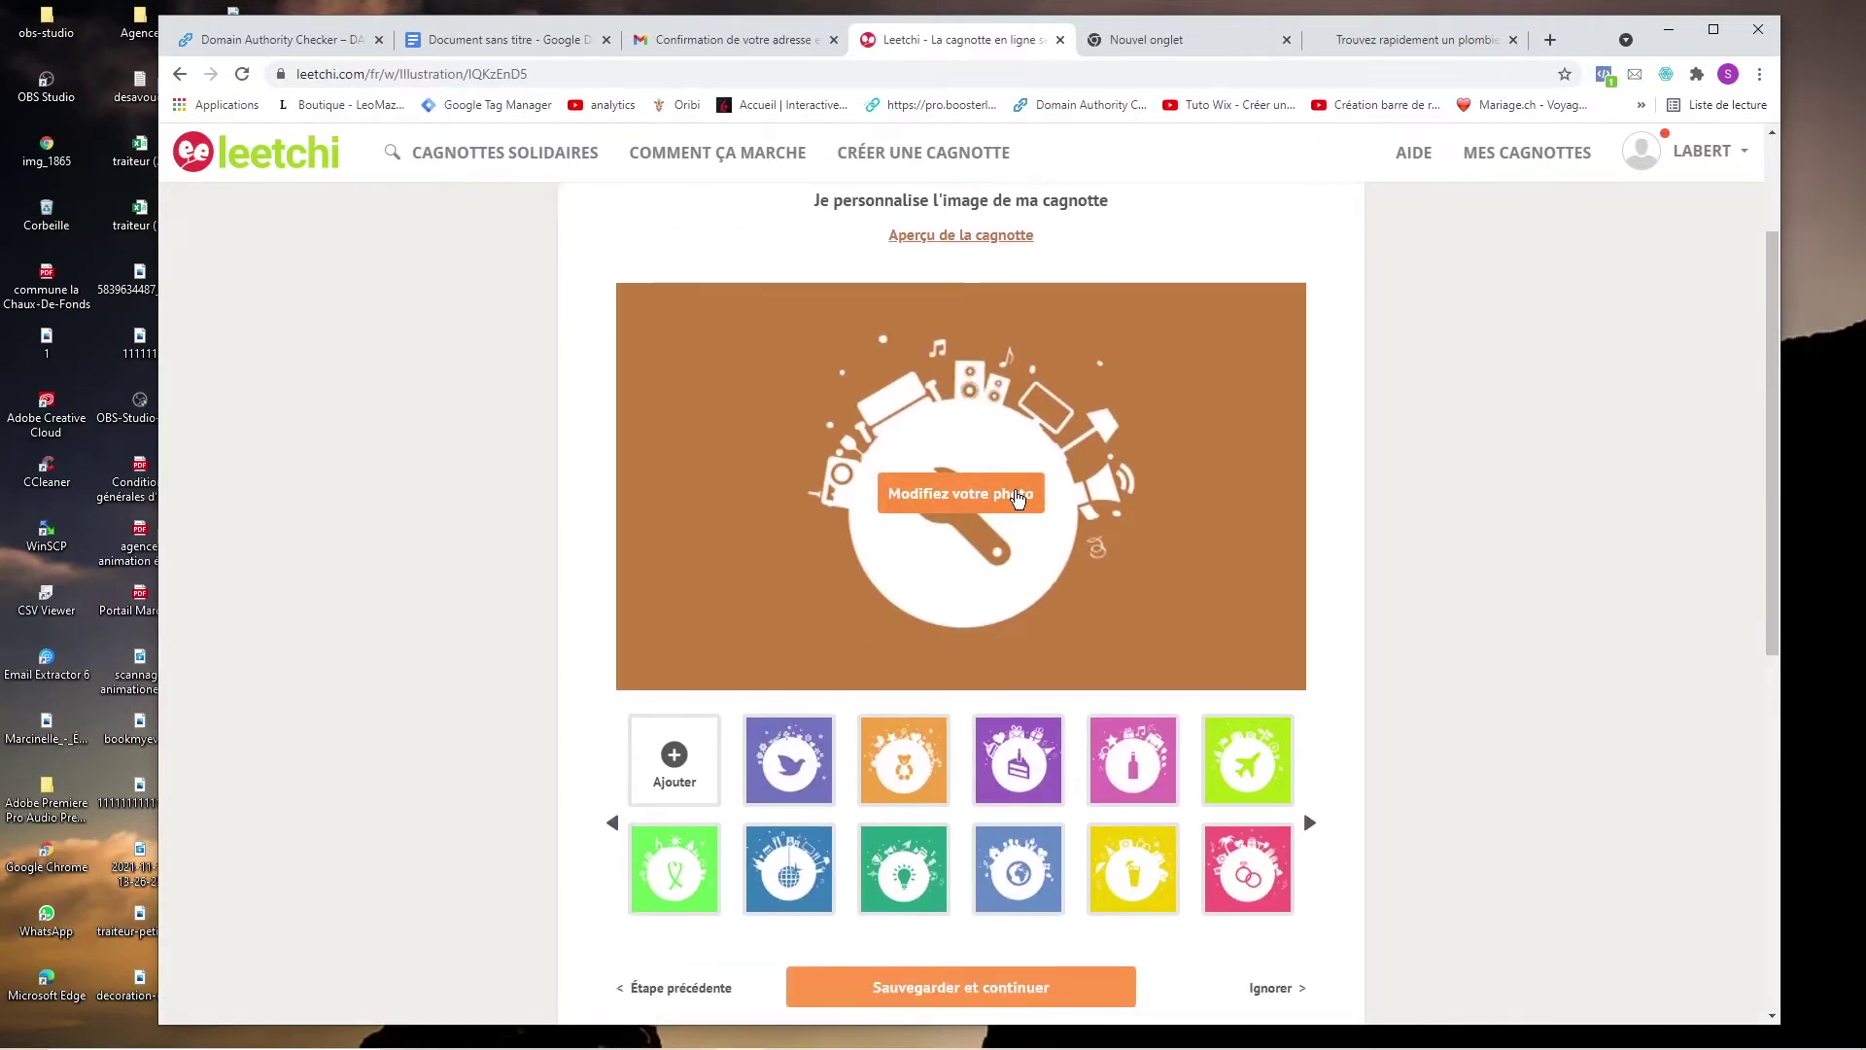
scroll(1017, 502, "down", 1)
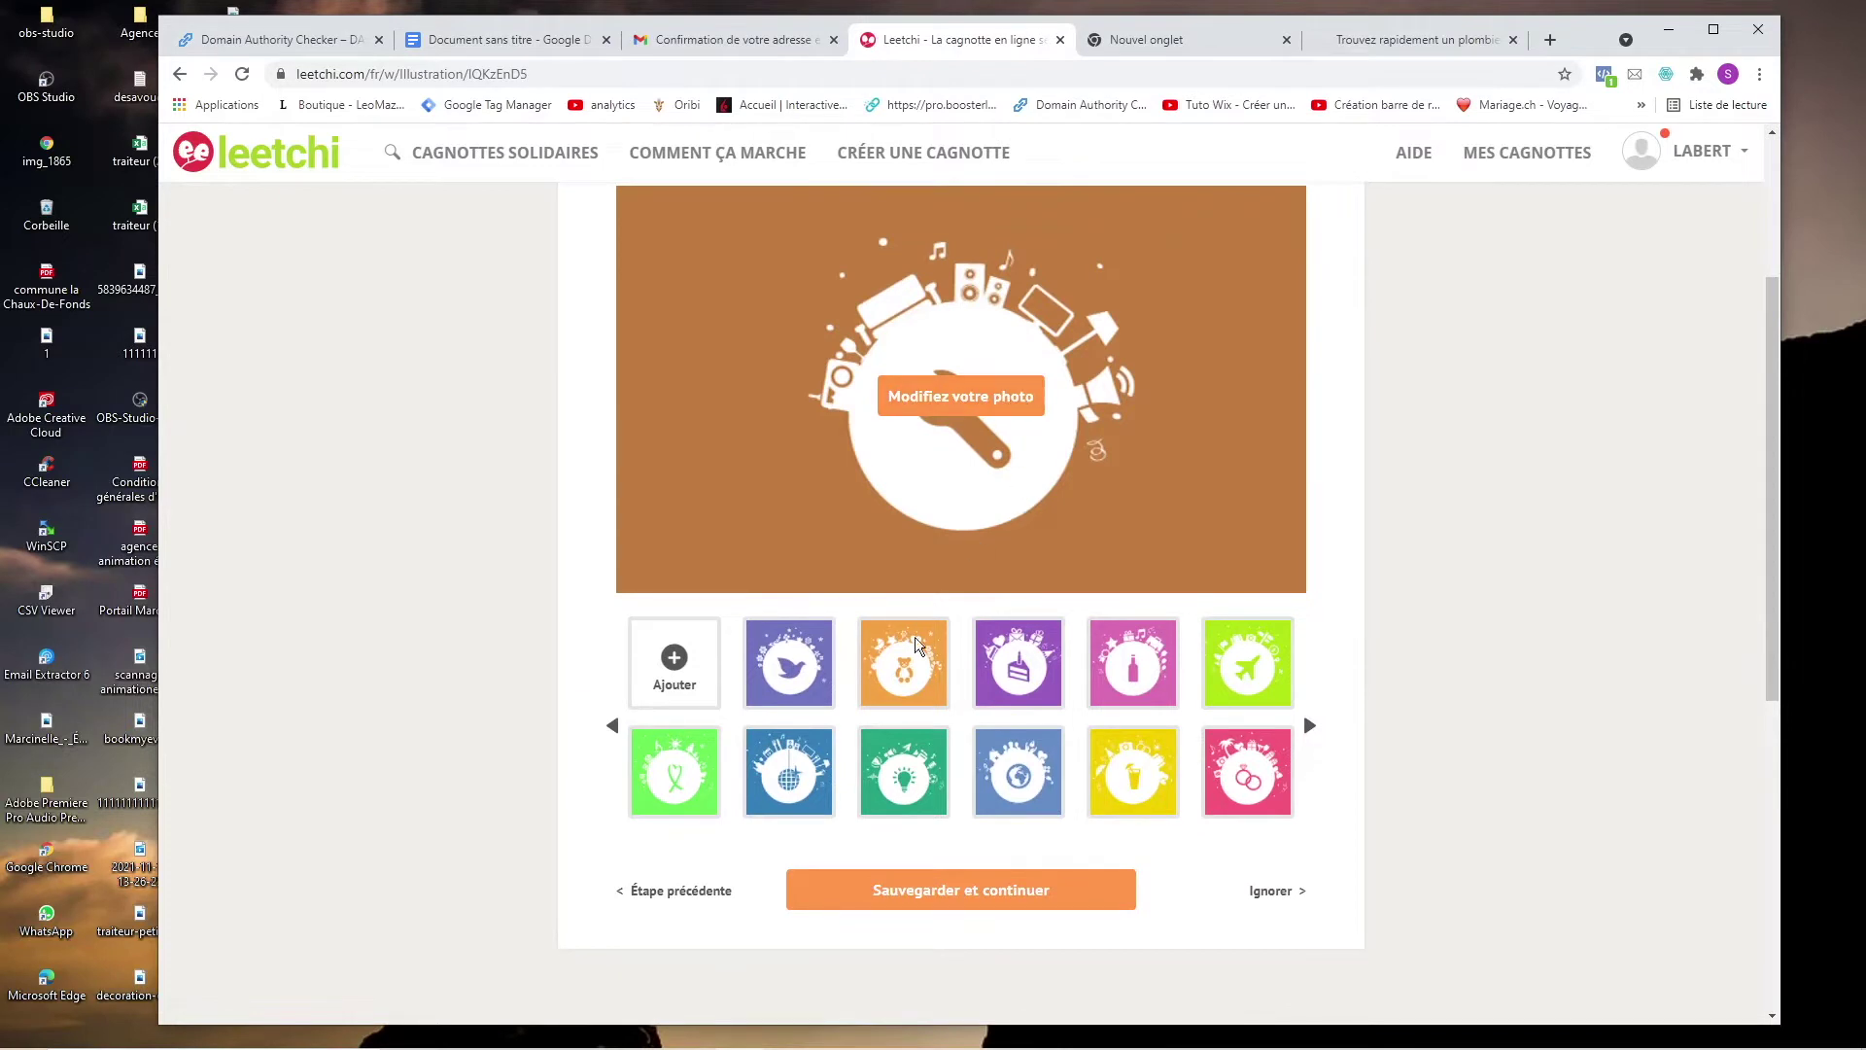
scroll(792, 696, "down", 3)
left_click(855, 600)
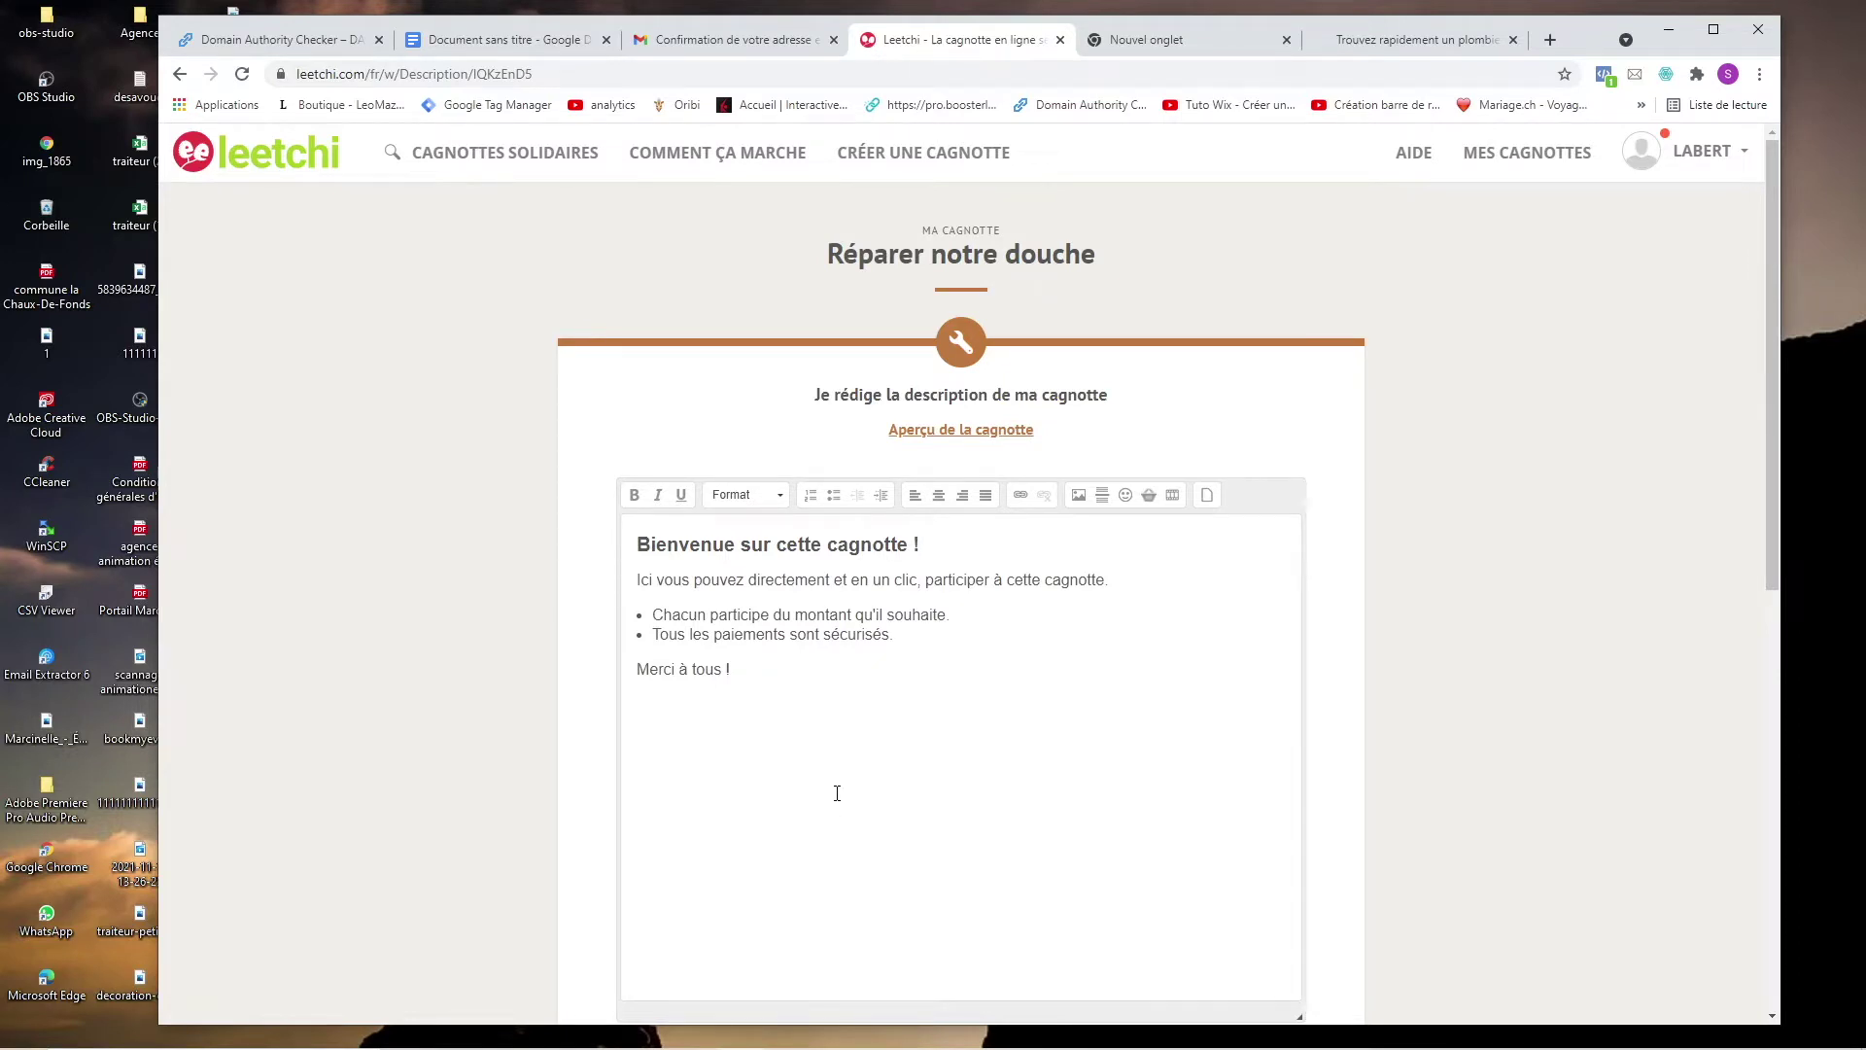
Begin the shower-repair description with a 'Bonjour à' greeting.
left_click(836, 793)
type("Bonjour à Tous")
key("BackSpace")
key("BackSpace")
key("BackSpace")
key("BackSpace")
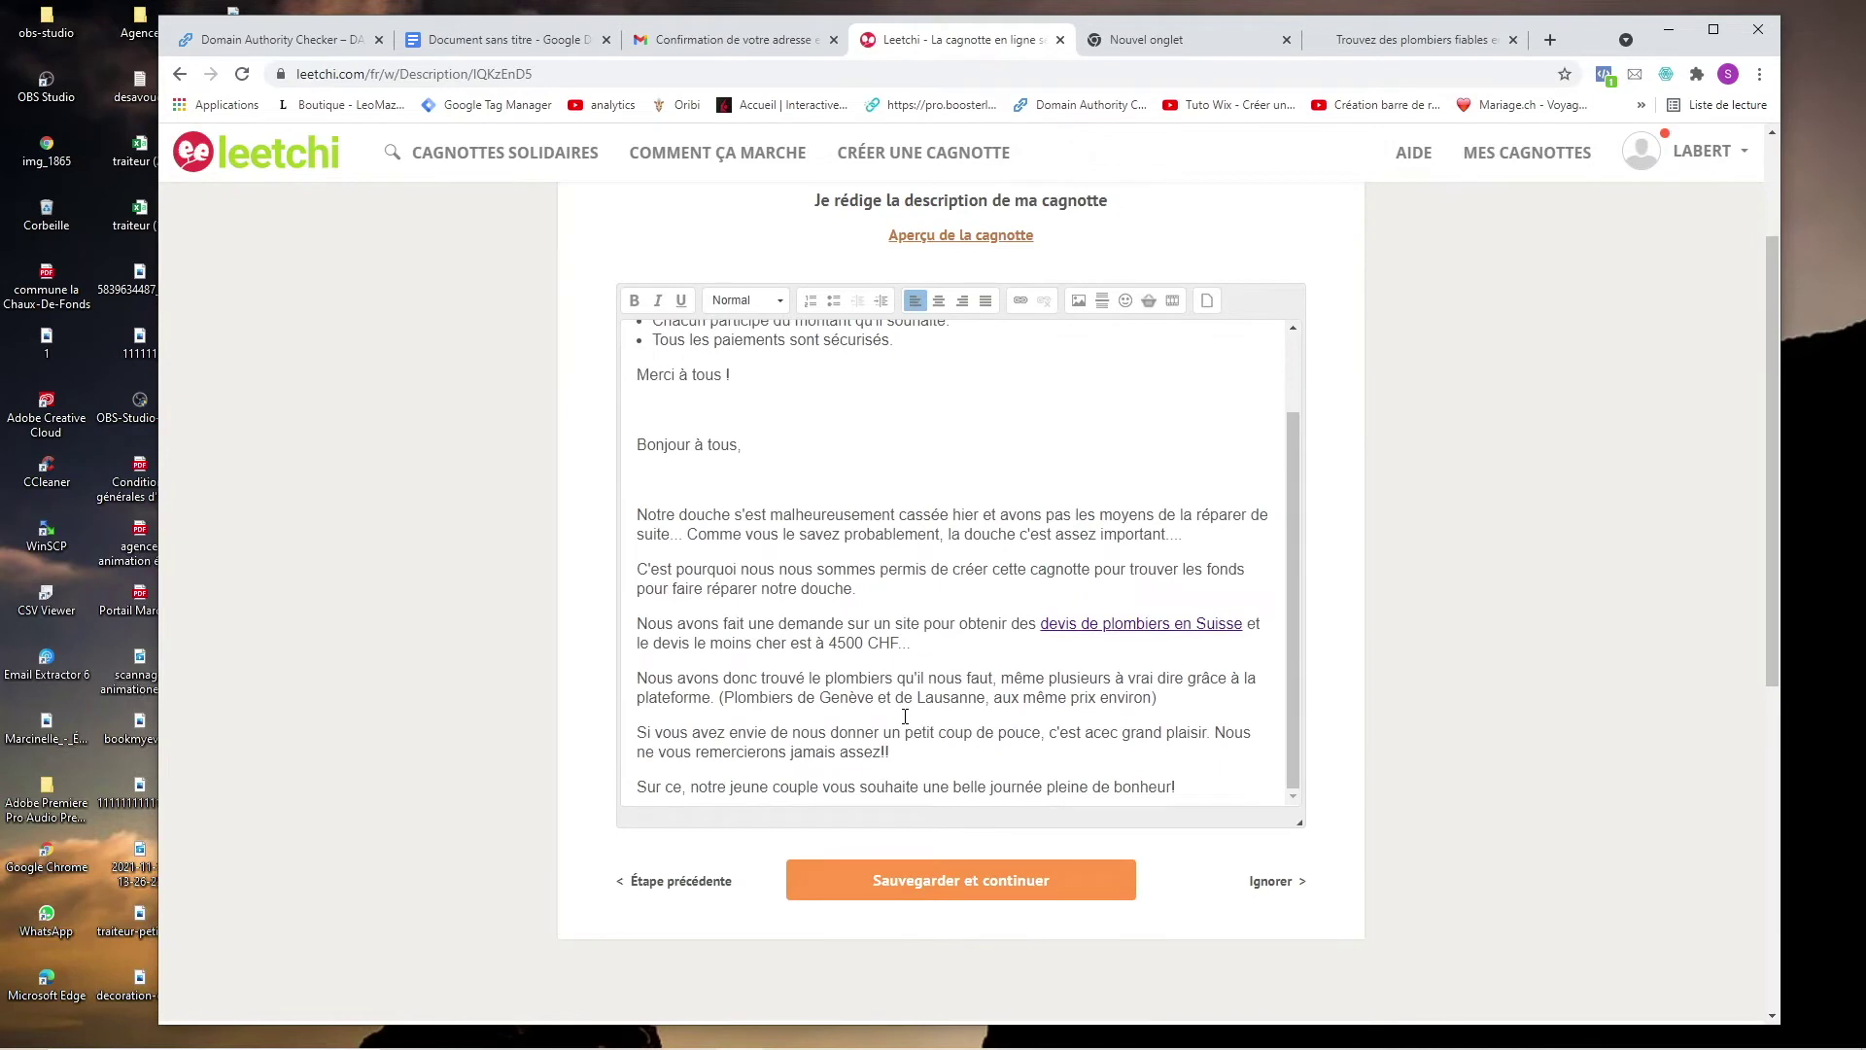
scroll(904, 715, "up", 1)
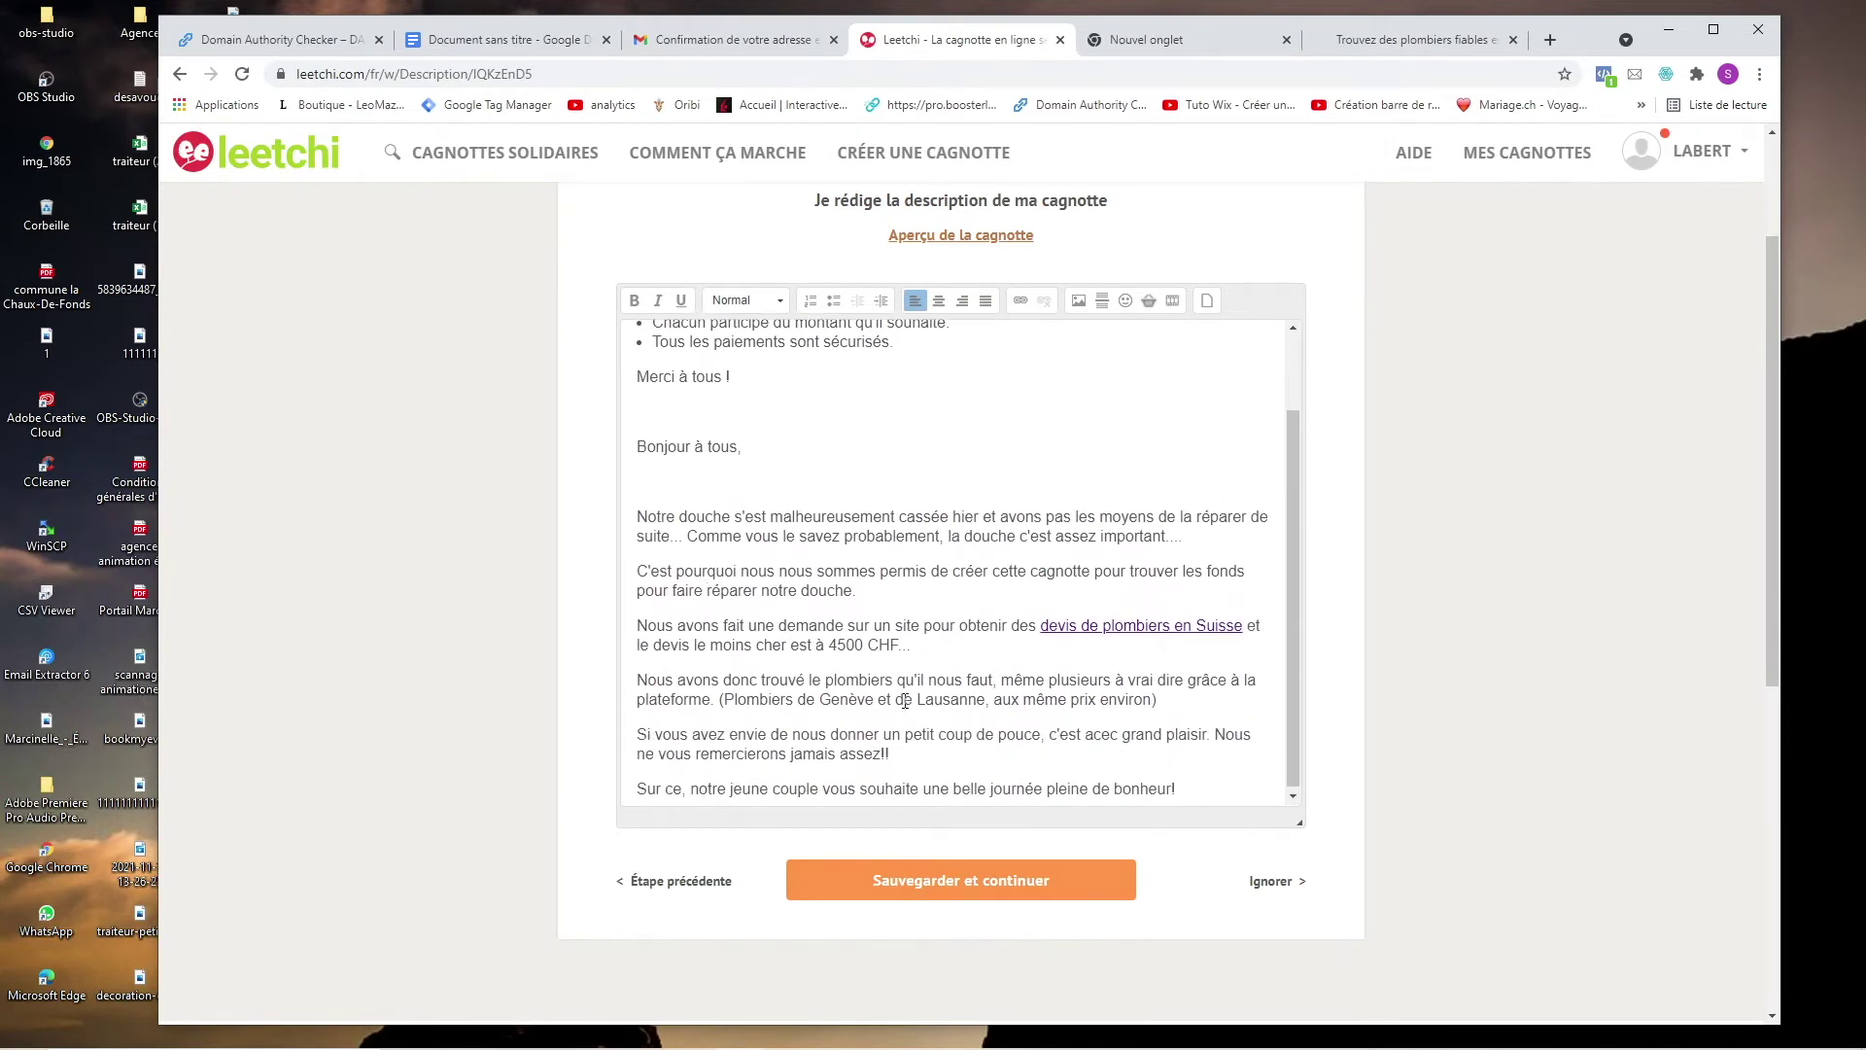
left_click_drag(1040, 626, 1244, 626)
double_click(1051, 625)
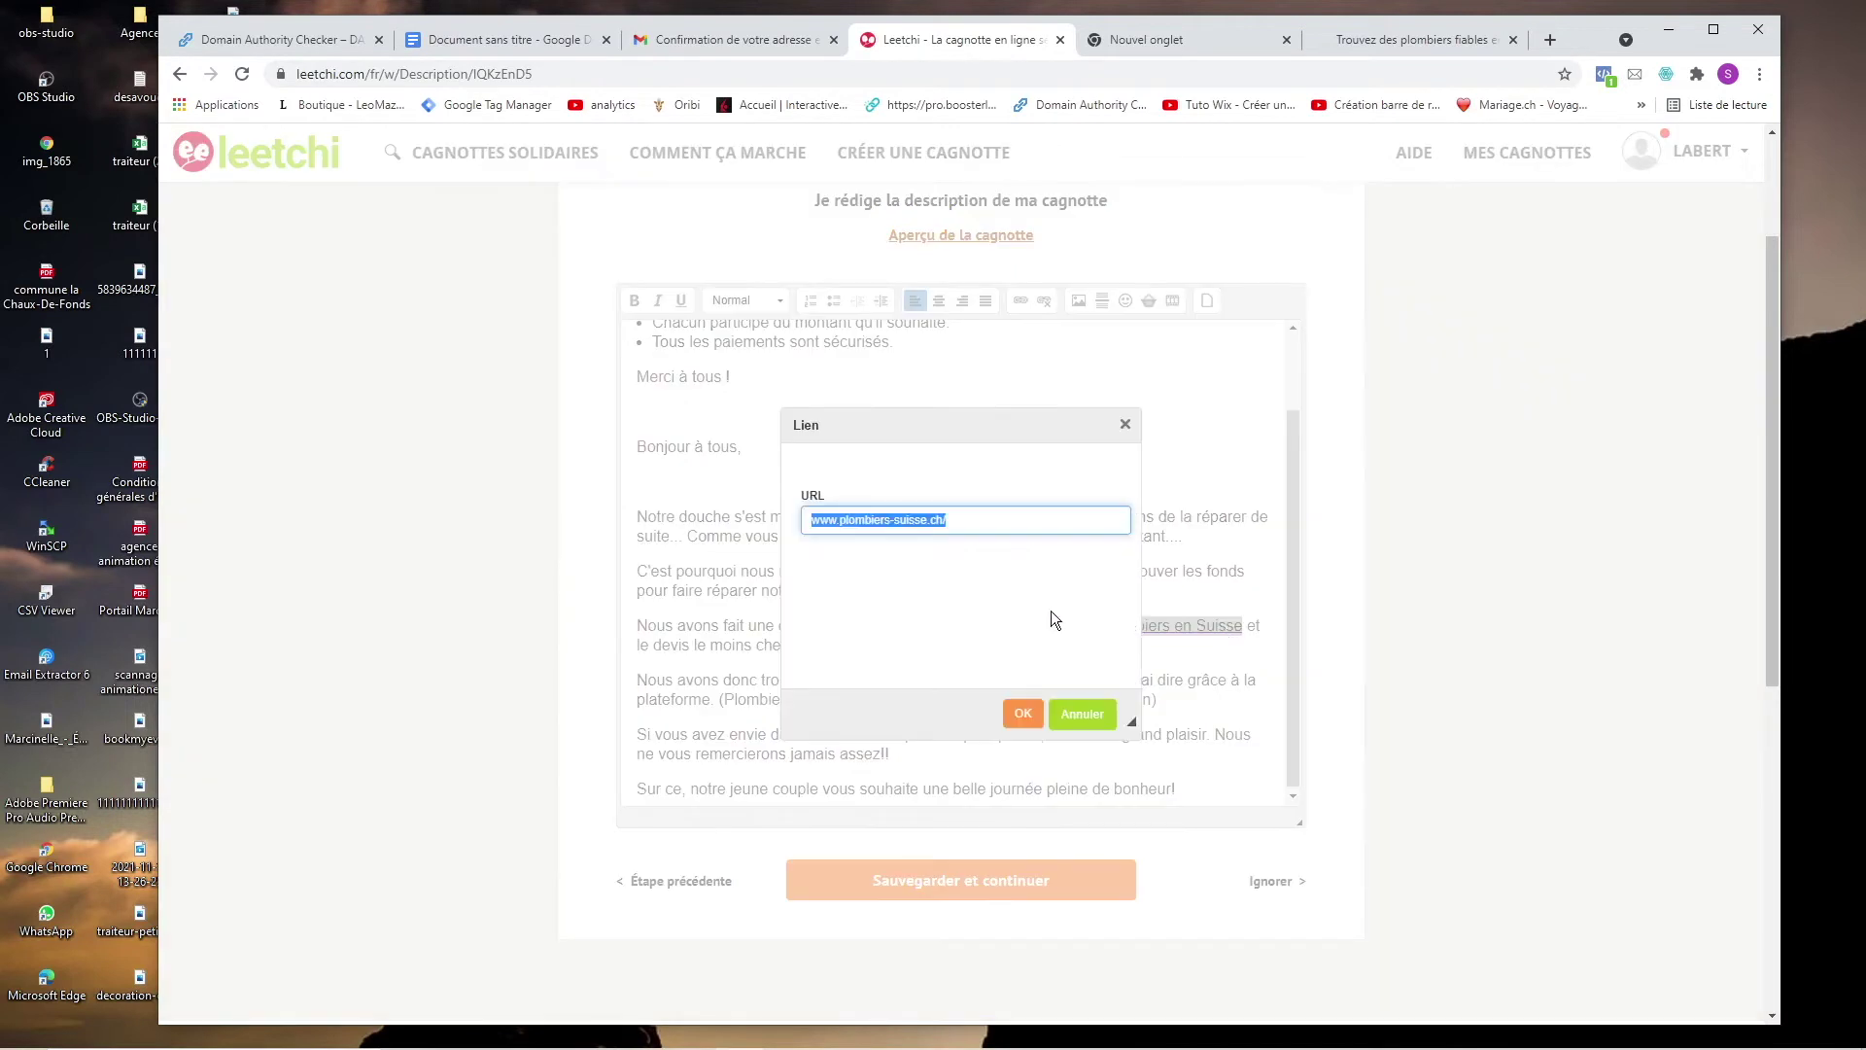
left_click(1022, 713)
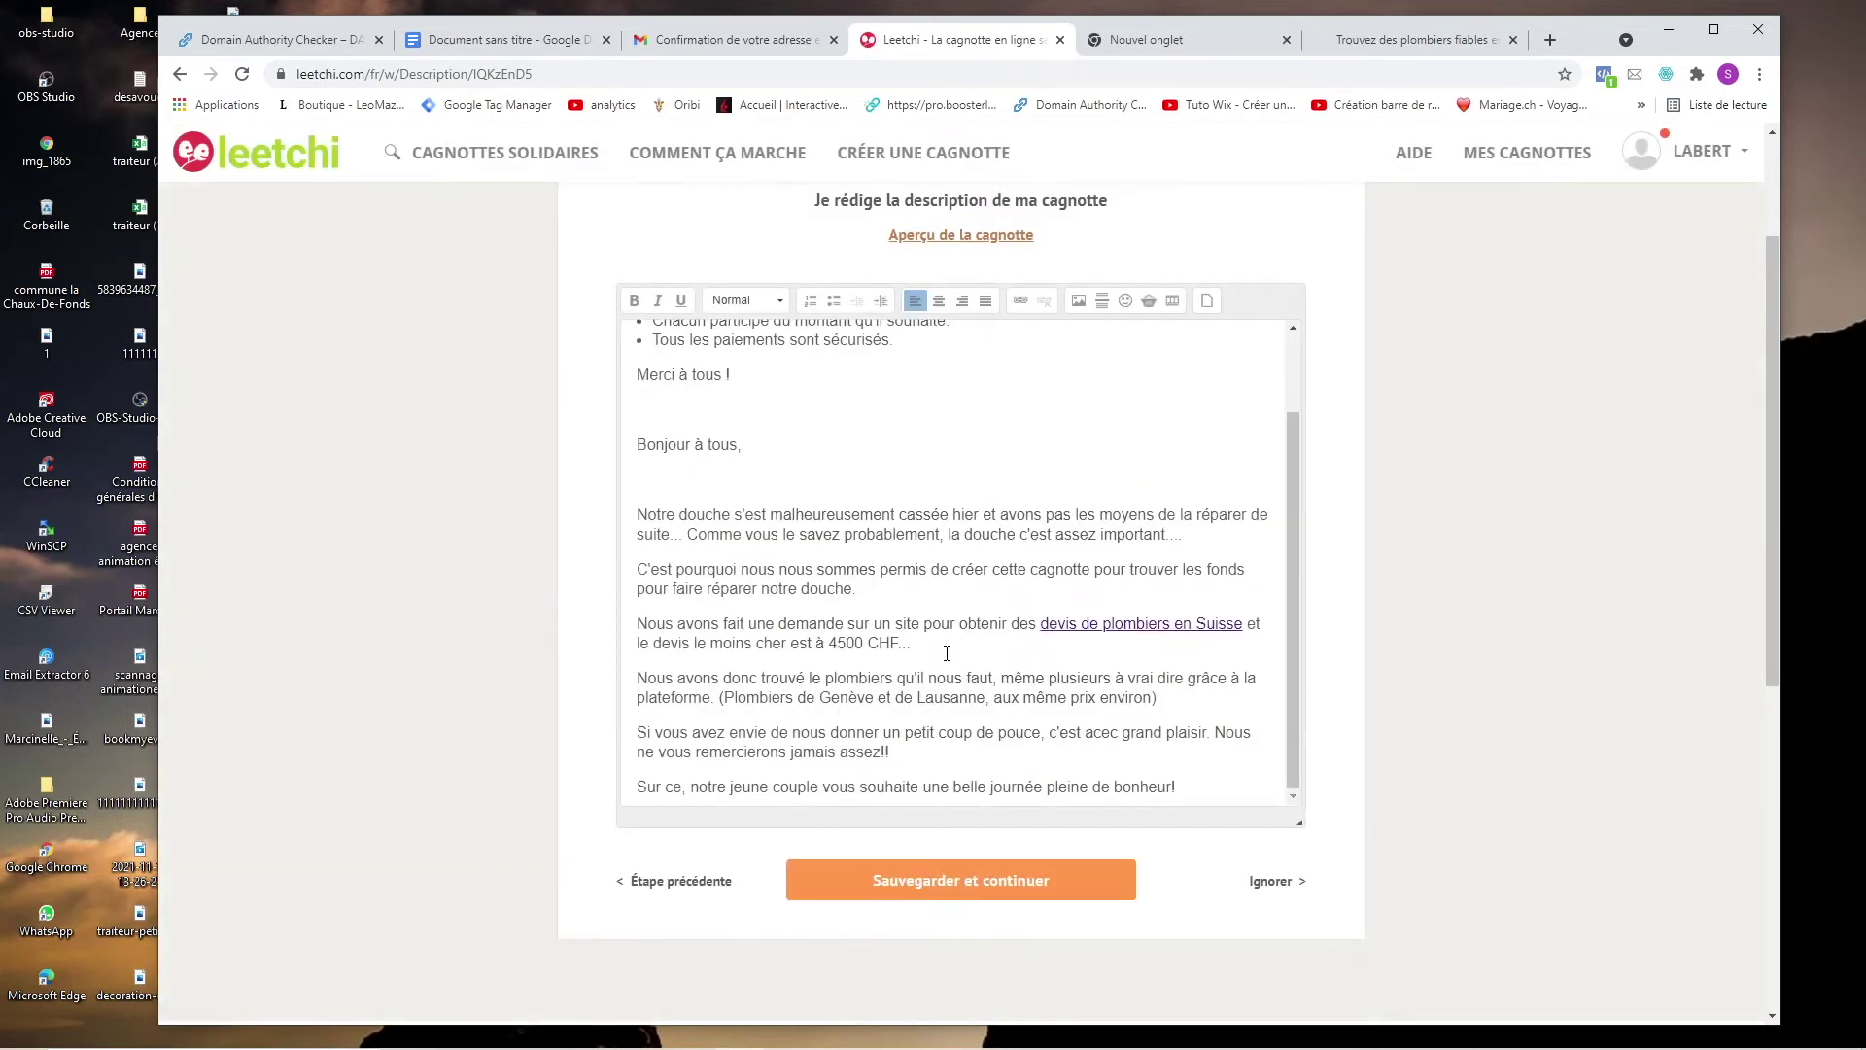
Check the description's word count in the Google Docs draft, then save it.
left_click_drag(1205, 792, 758, 8)
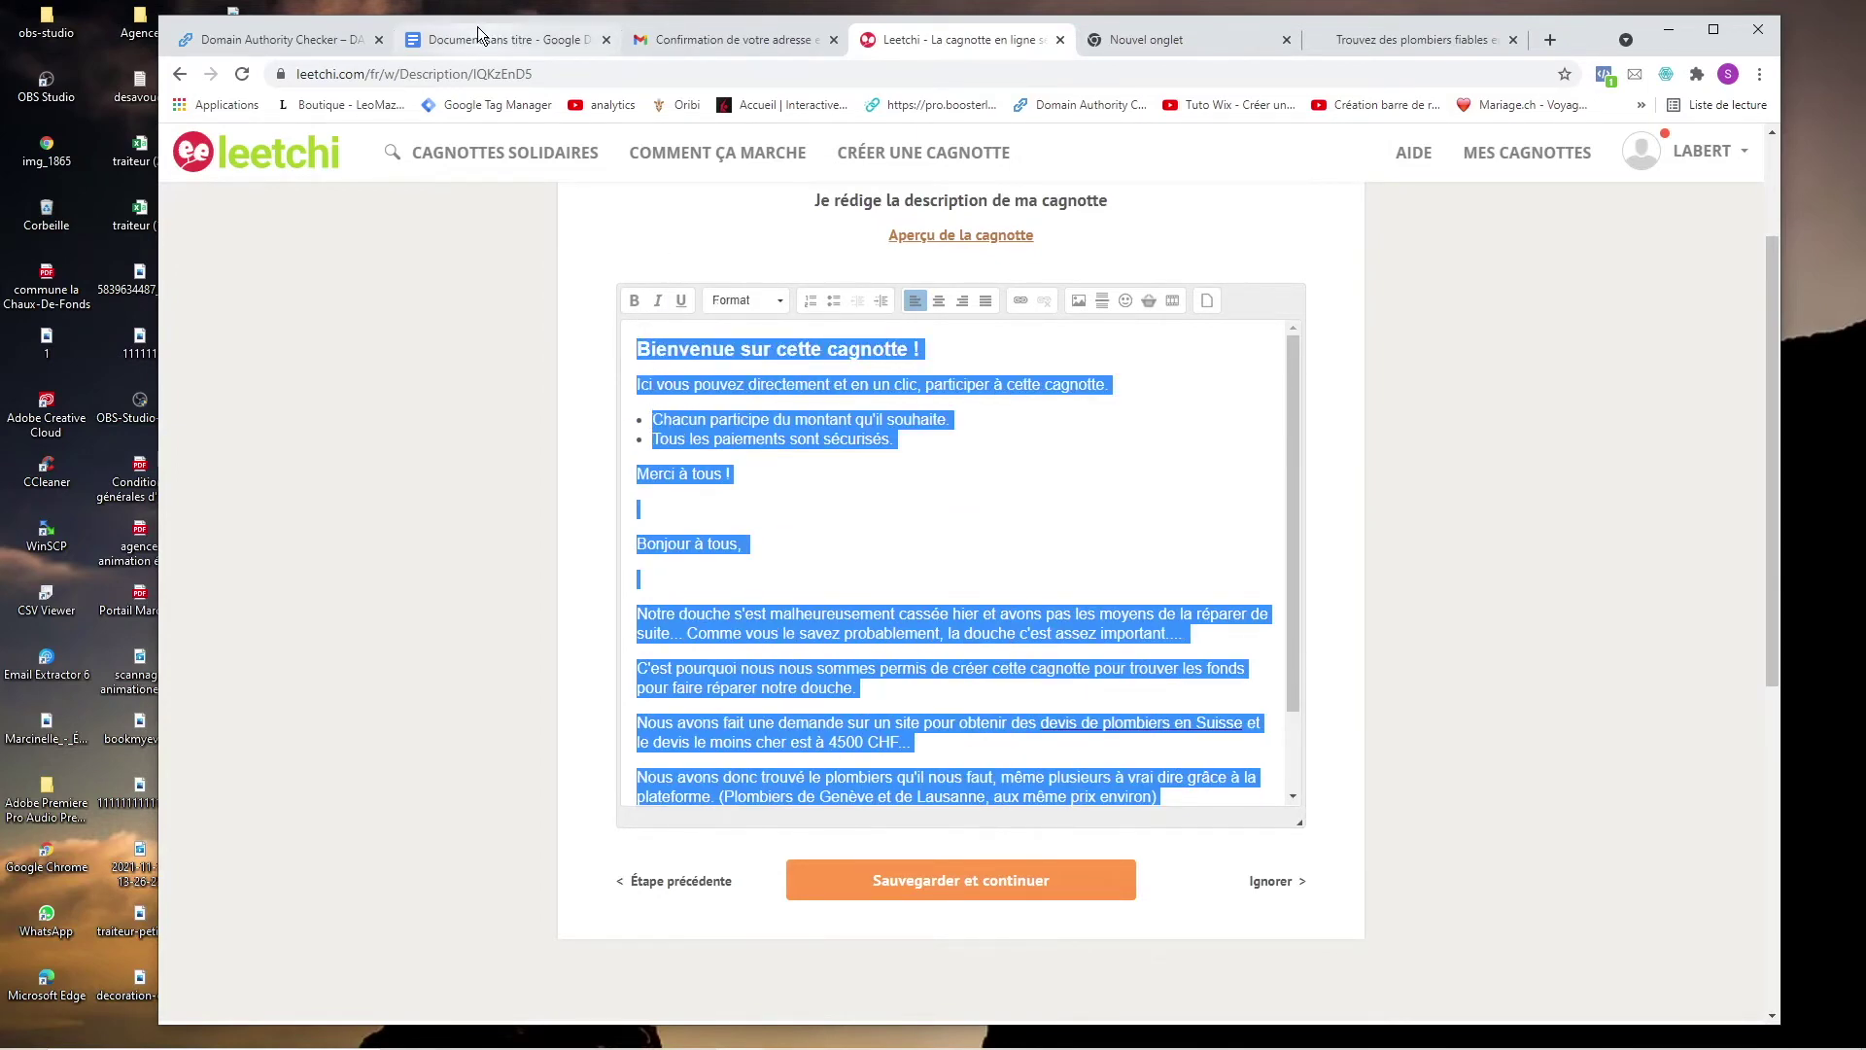
left_click(482, 29)
key("ctrl+shift+c")
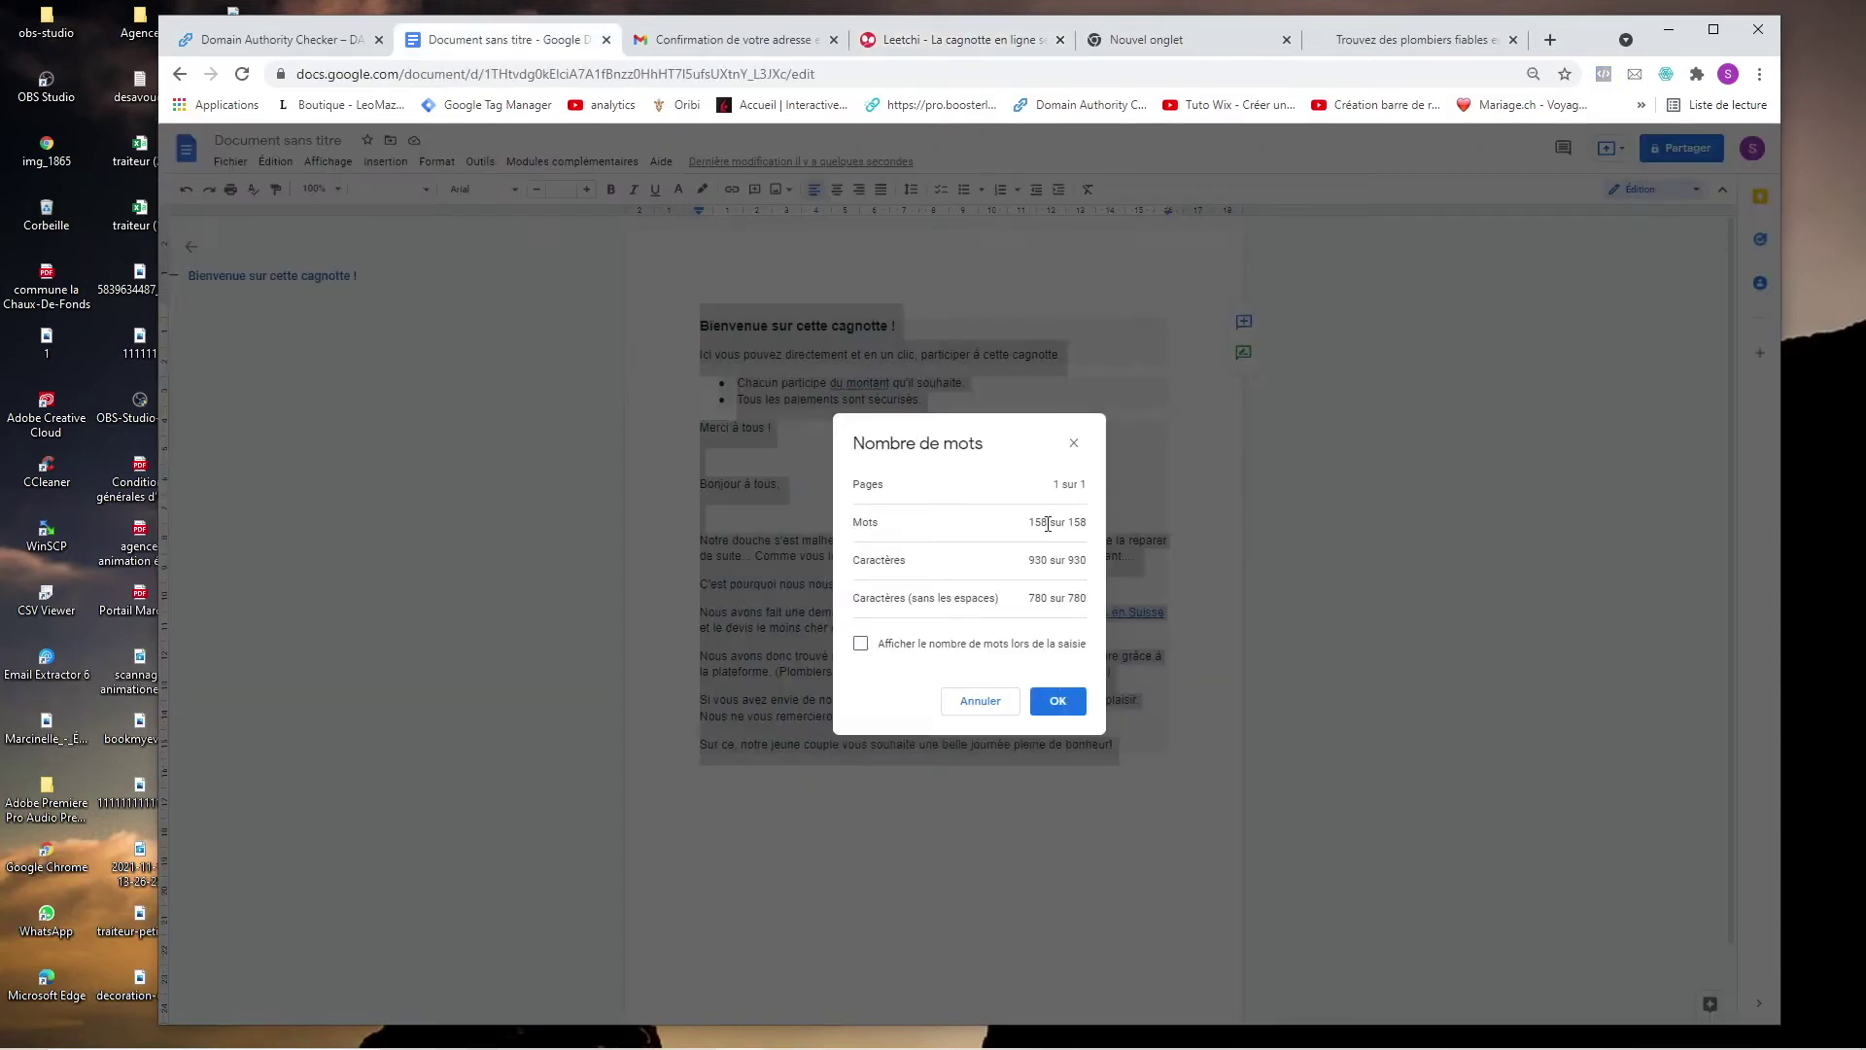
left_click(1006, 41)
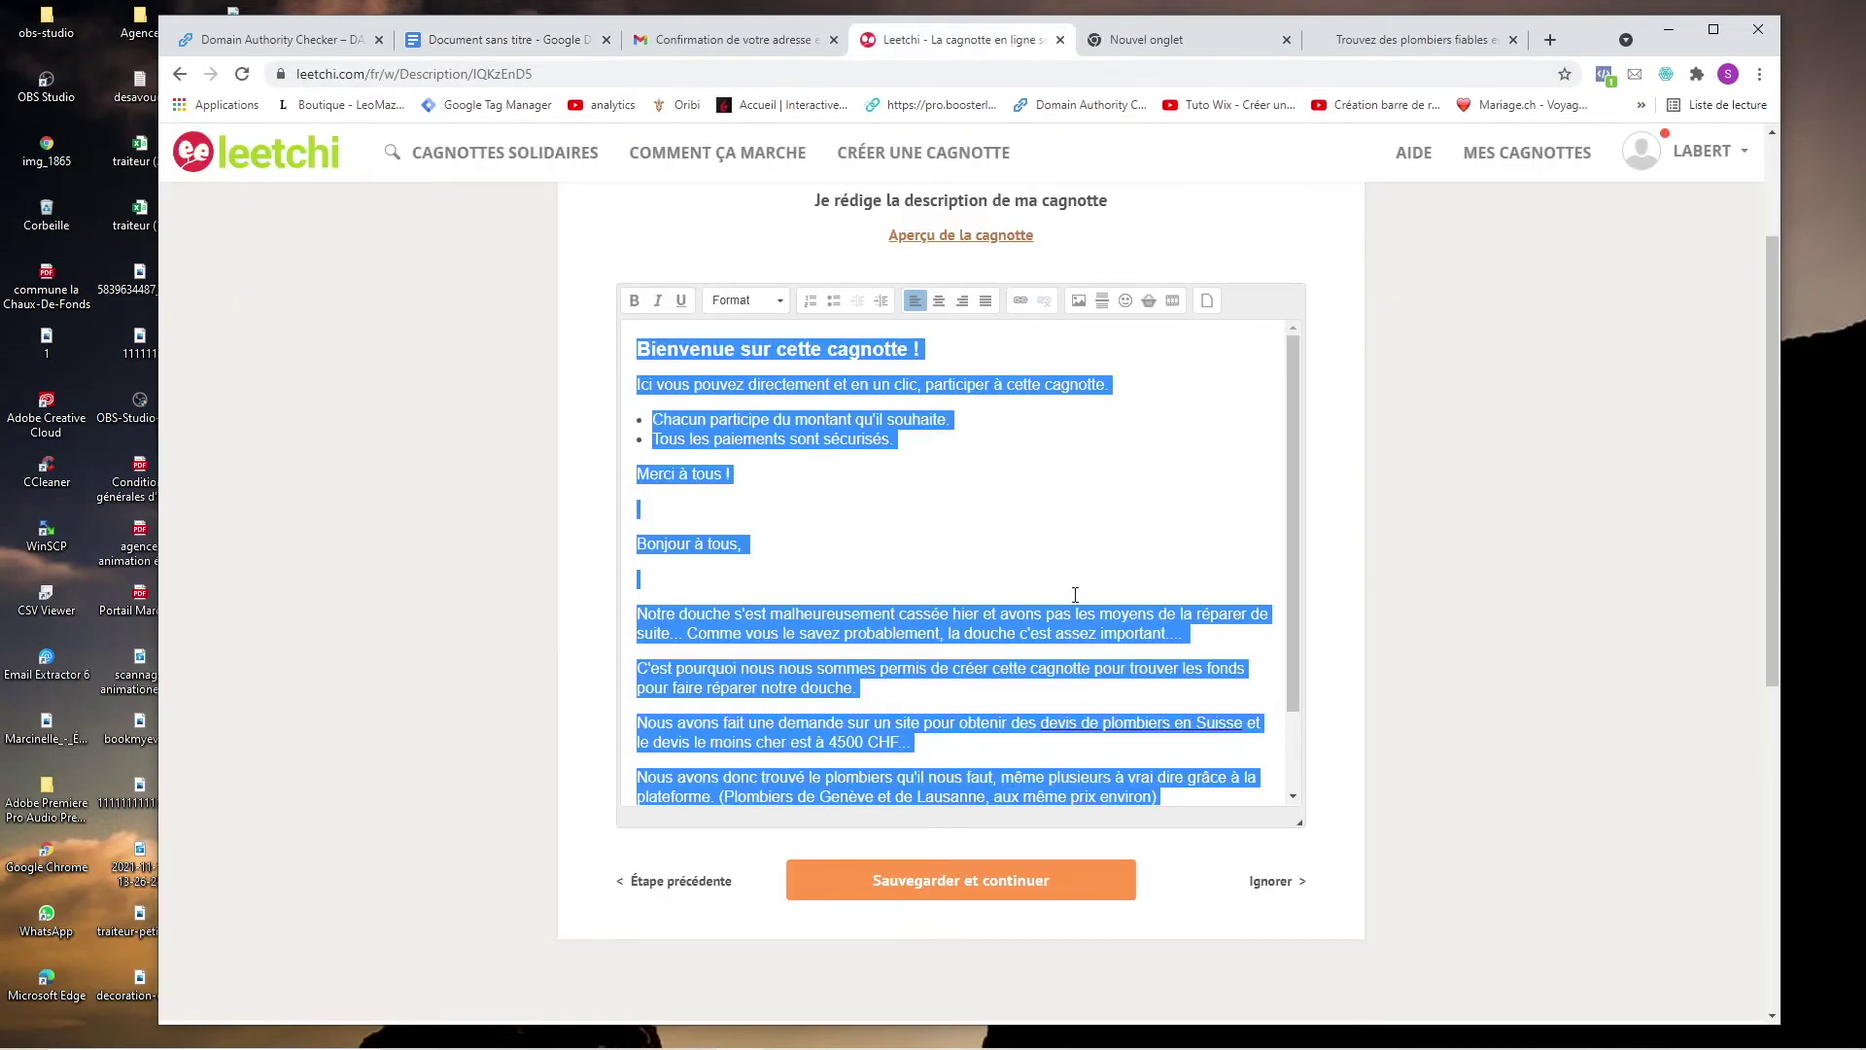
left_click(1038, 896)
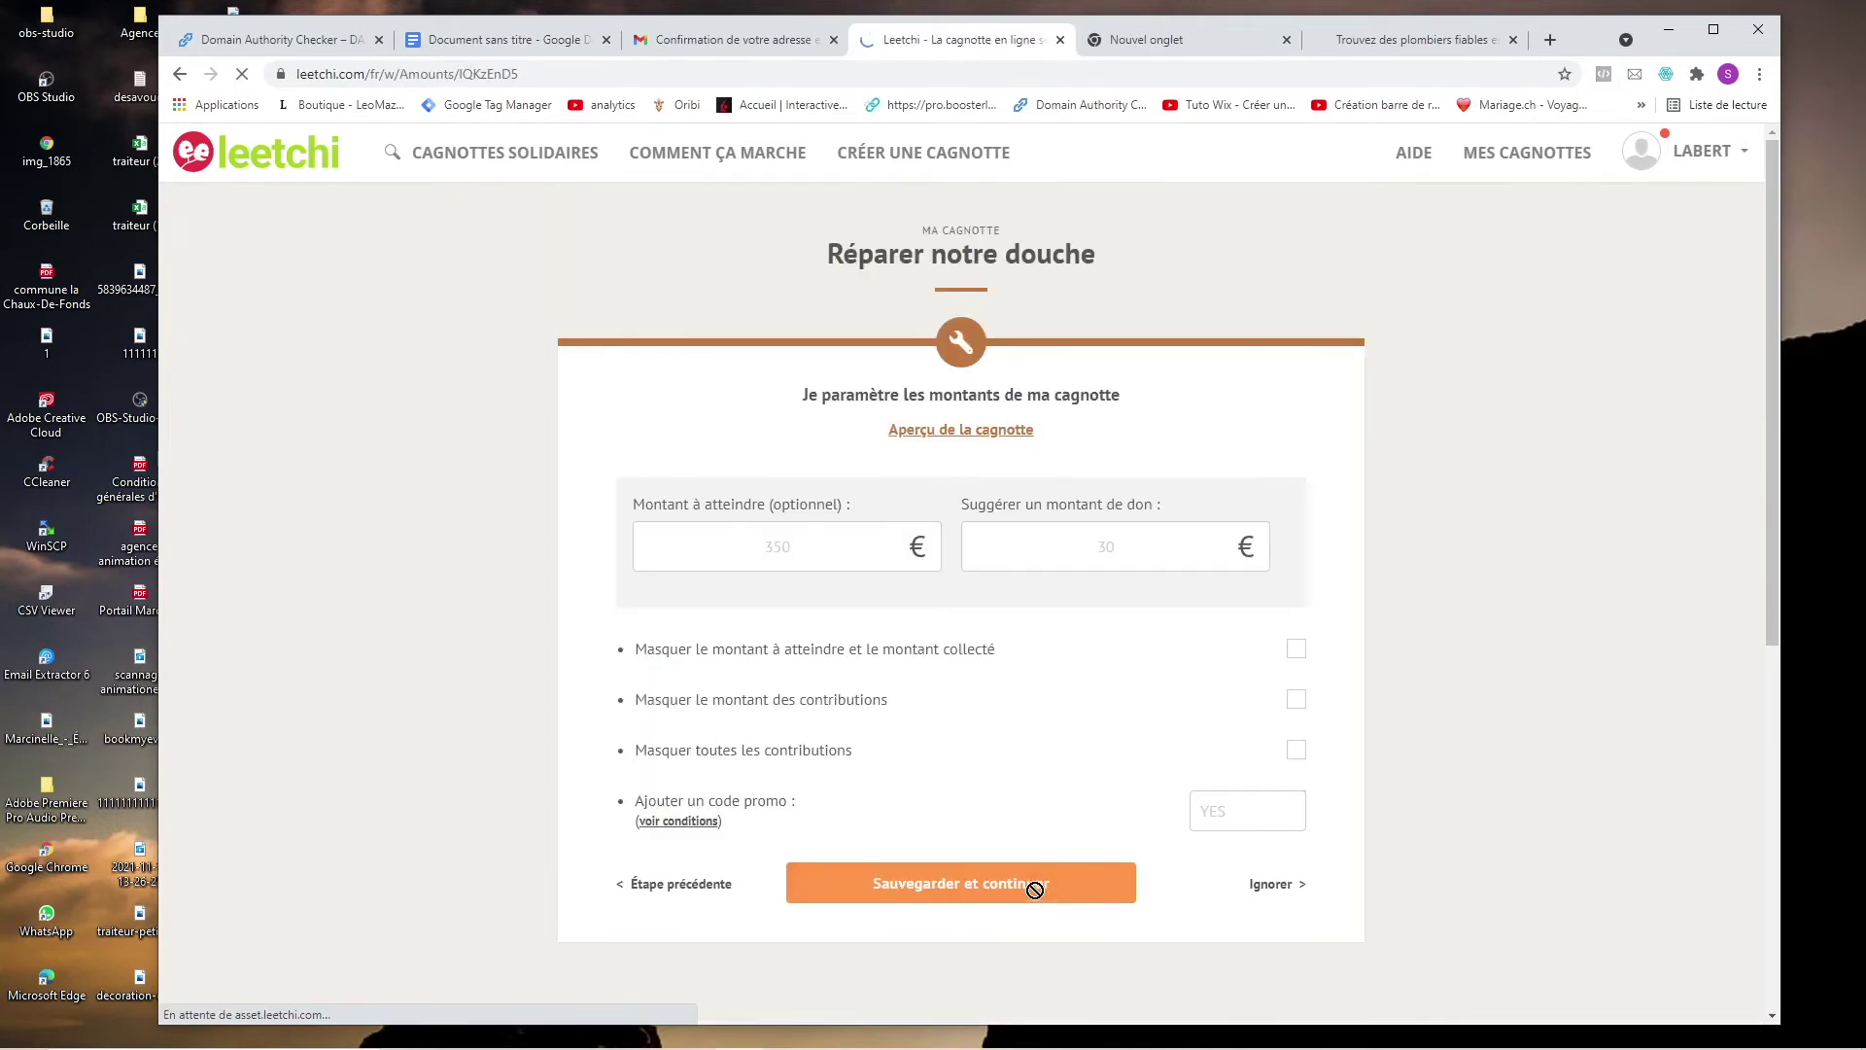
Set a 4500 € target and 450 € suggested donation, hide all amounts, and save.
left_click(760, 544)
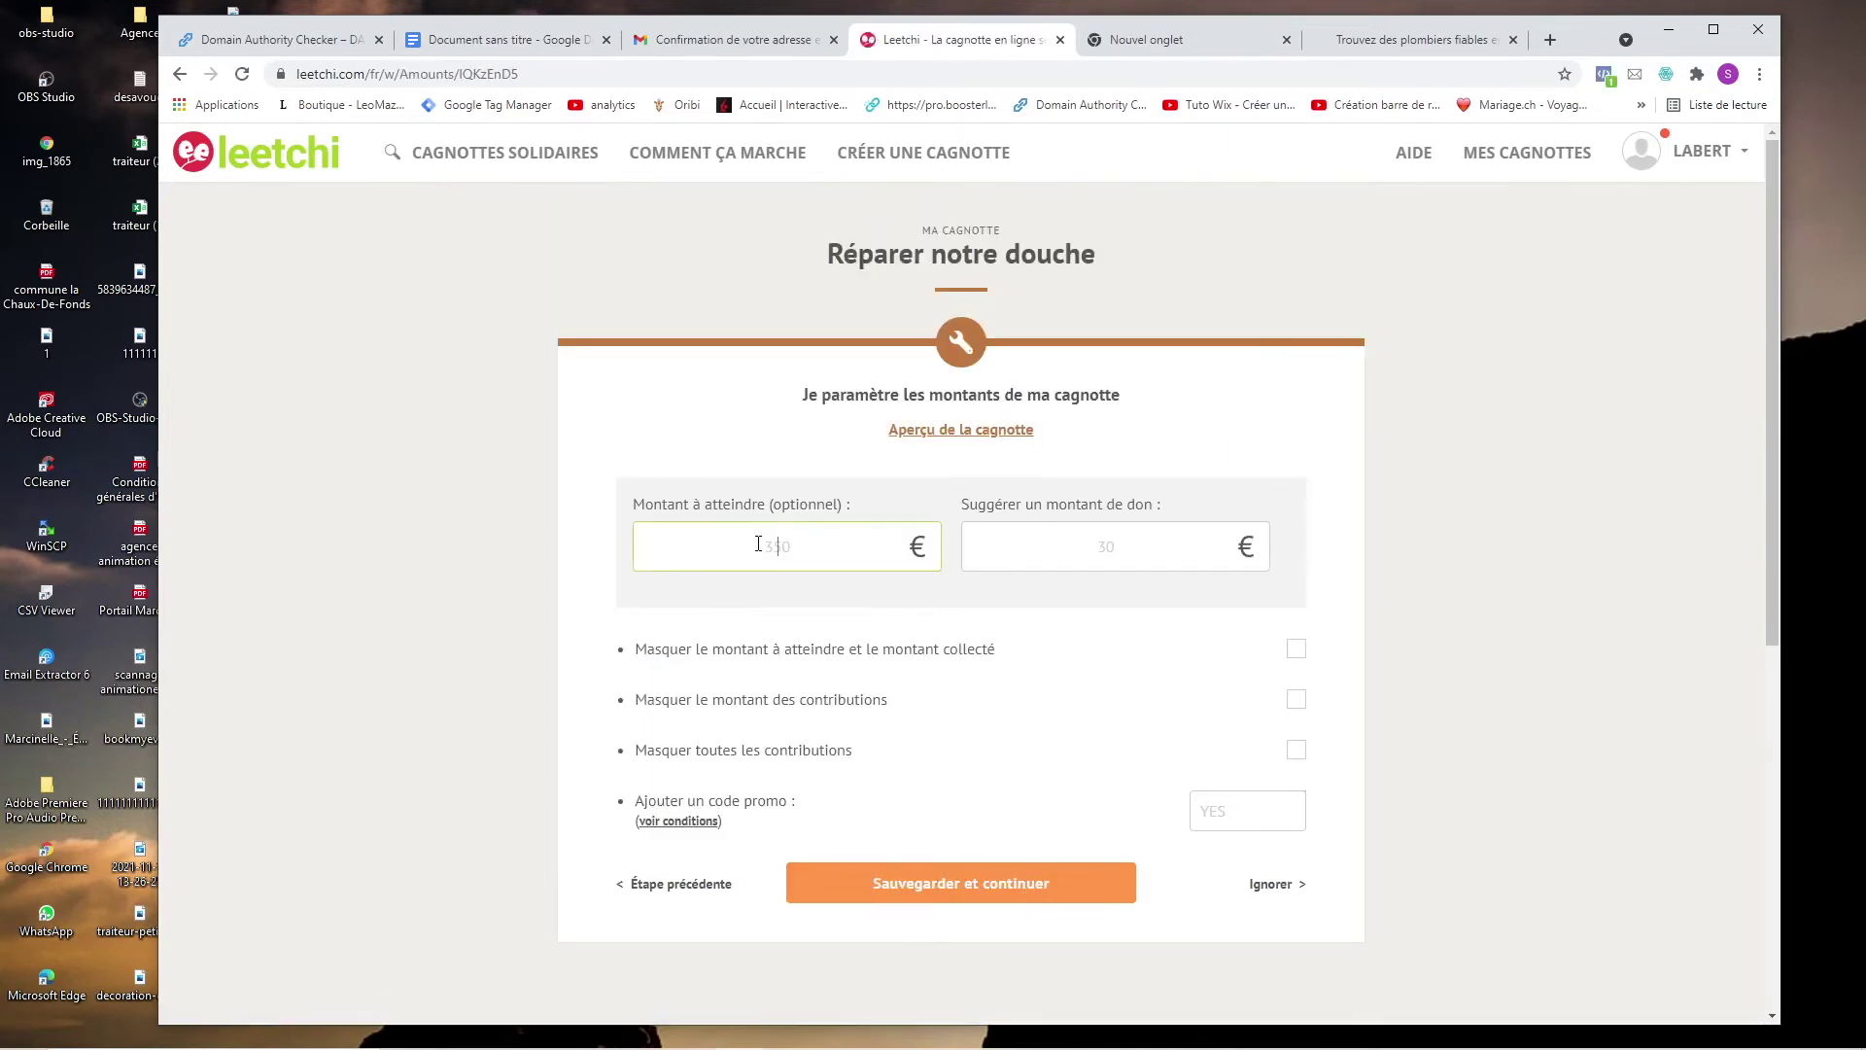
type("4500")
type("450")
left_click(1296, 648)
left_click(1295, 699)
left_click(985, 886)
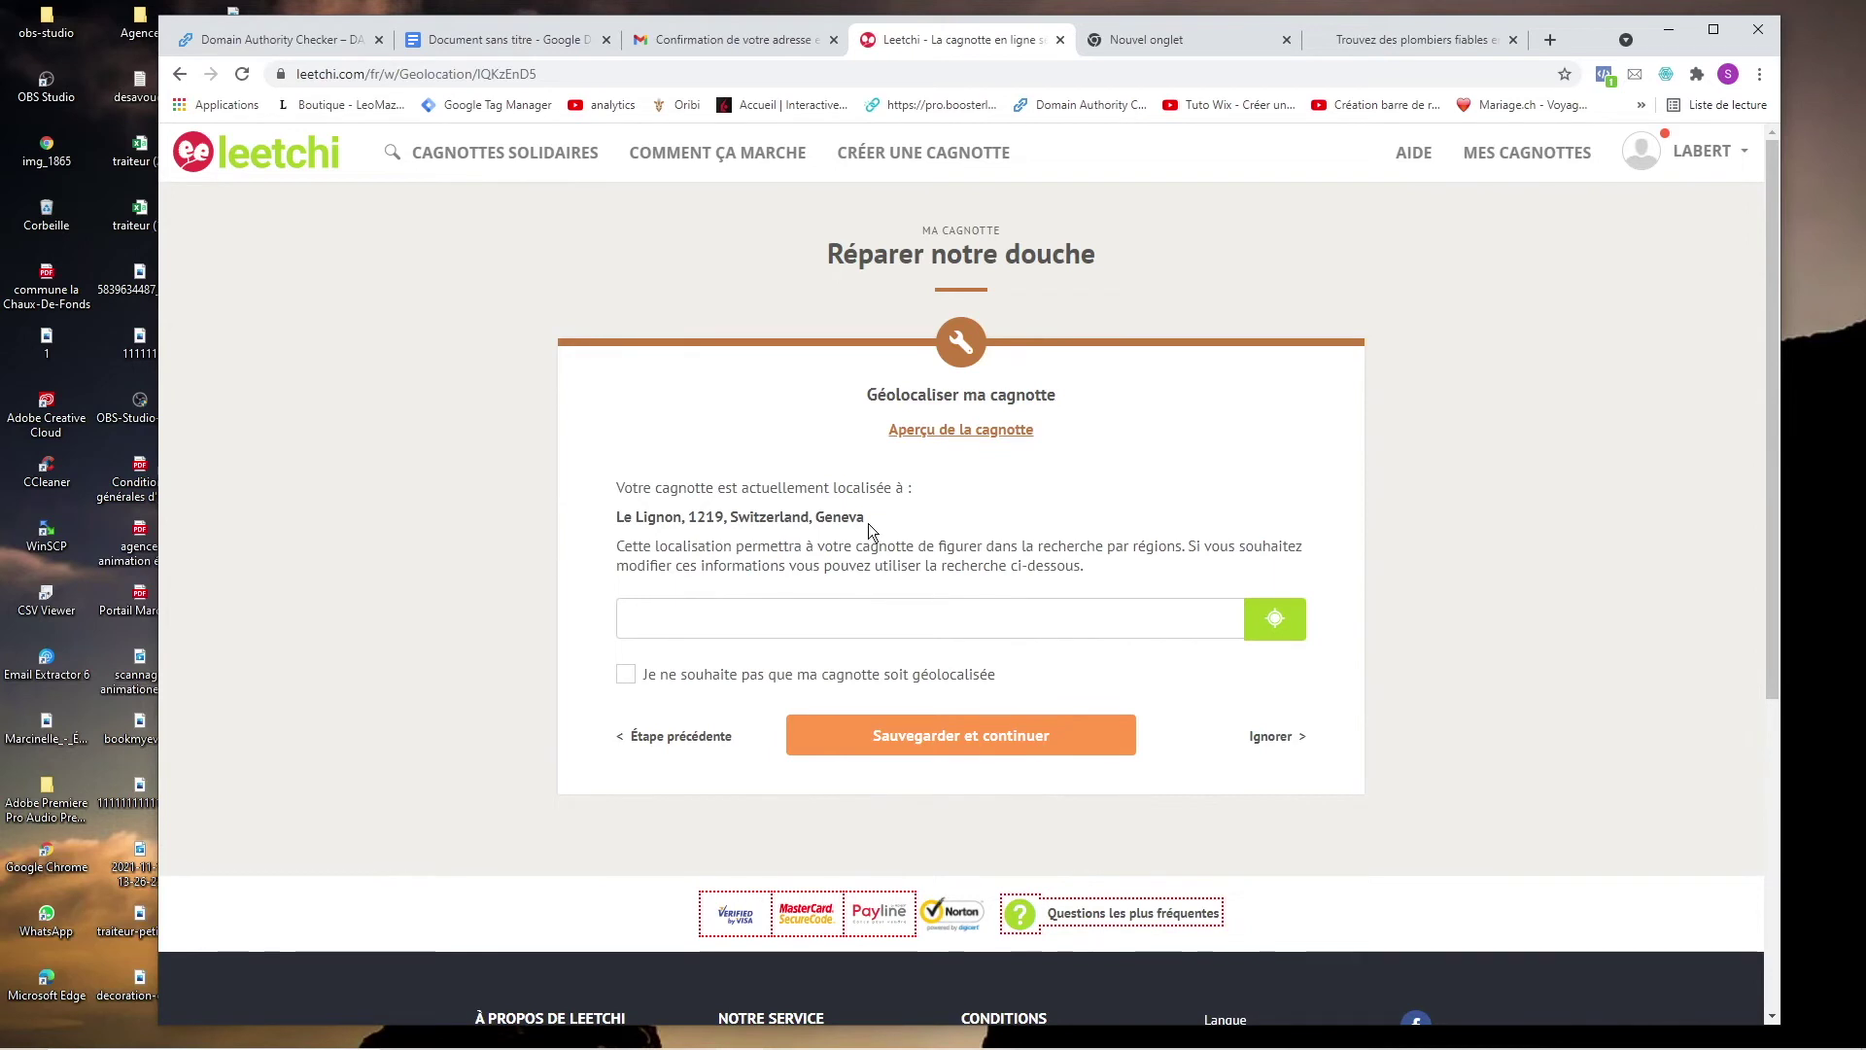
Accept default geolocation, notifications and invitations, then open the pot's public preview.
left_click(963, 753)
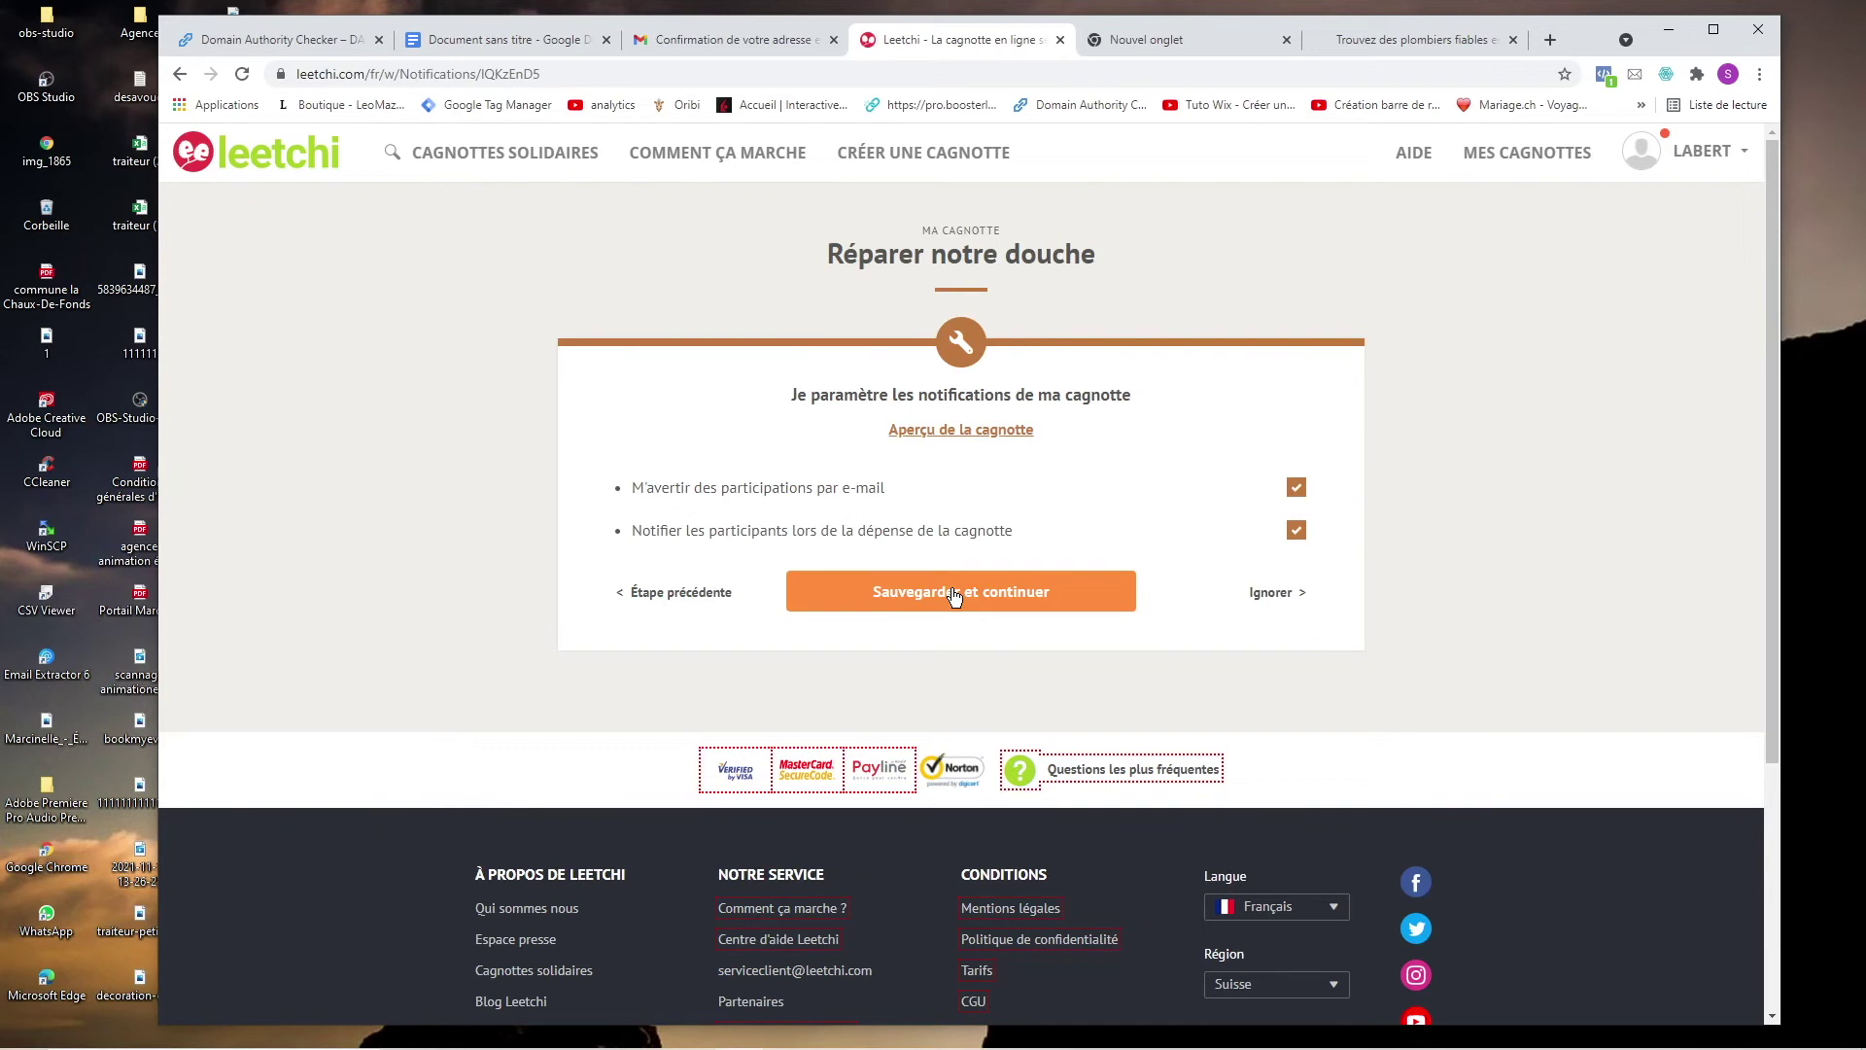
left_click(955, 595)
scroll(943, 670, "down", 2)
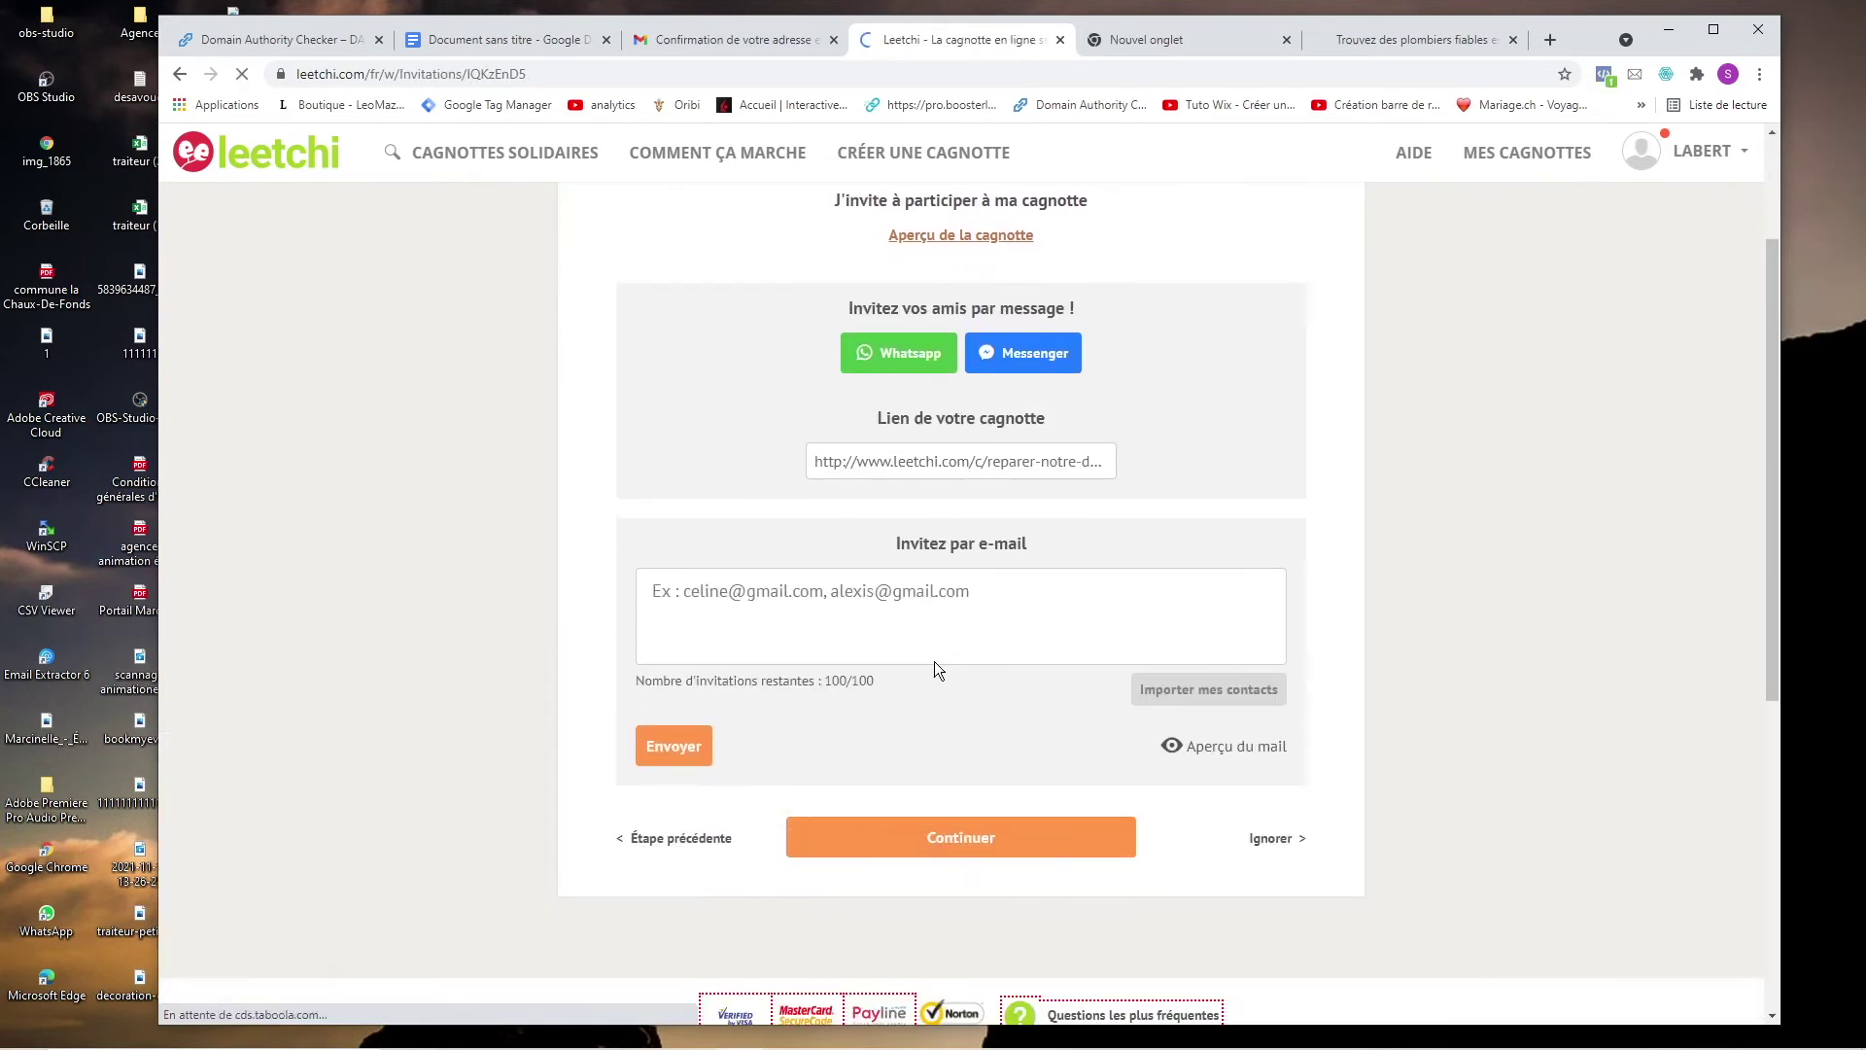
left_click(1007, 841)
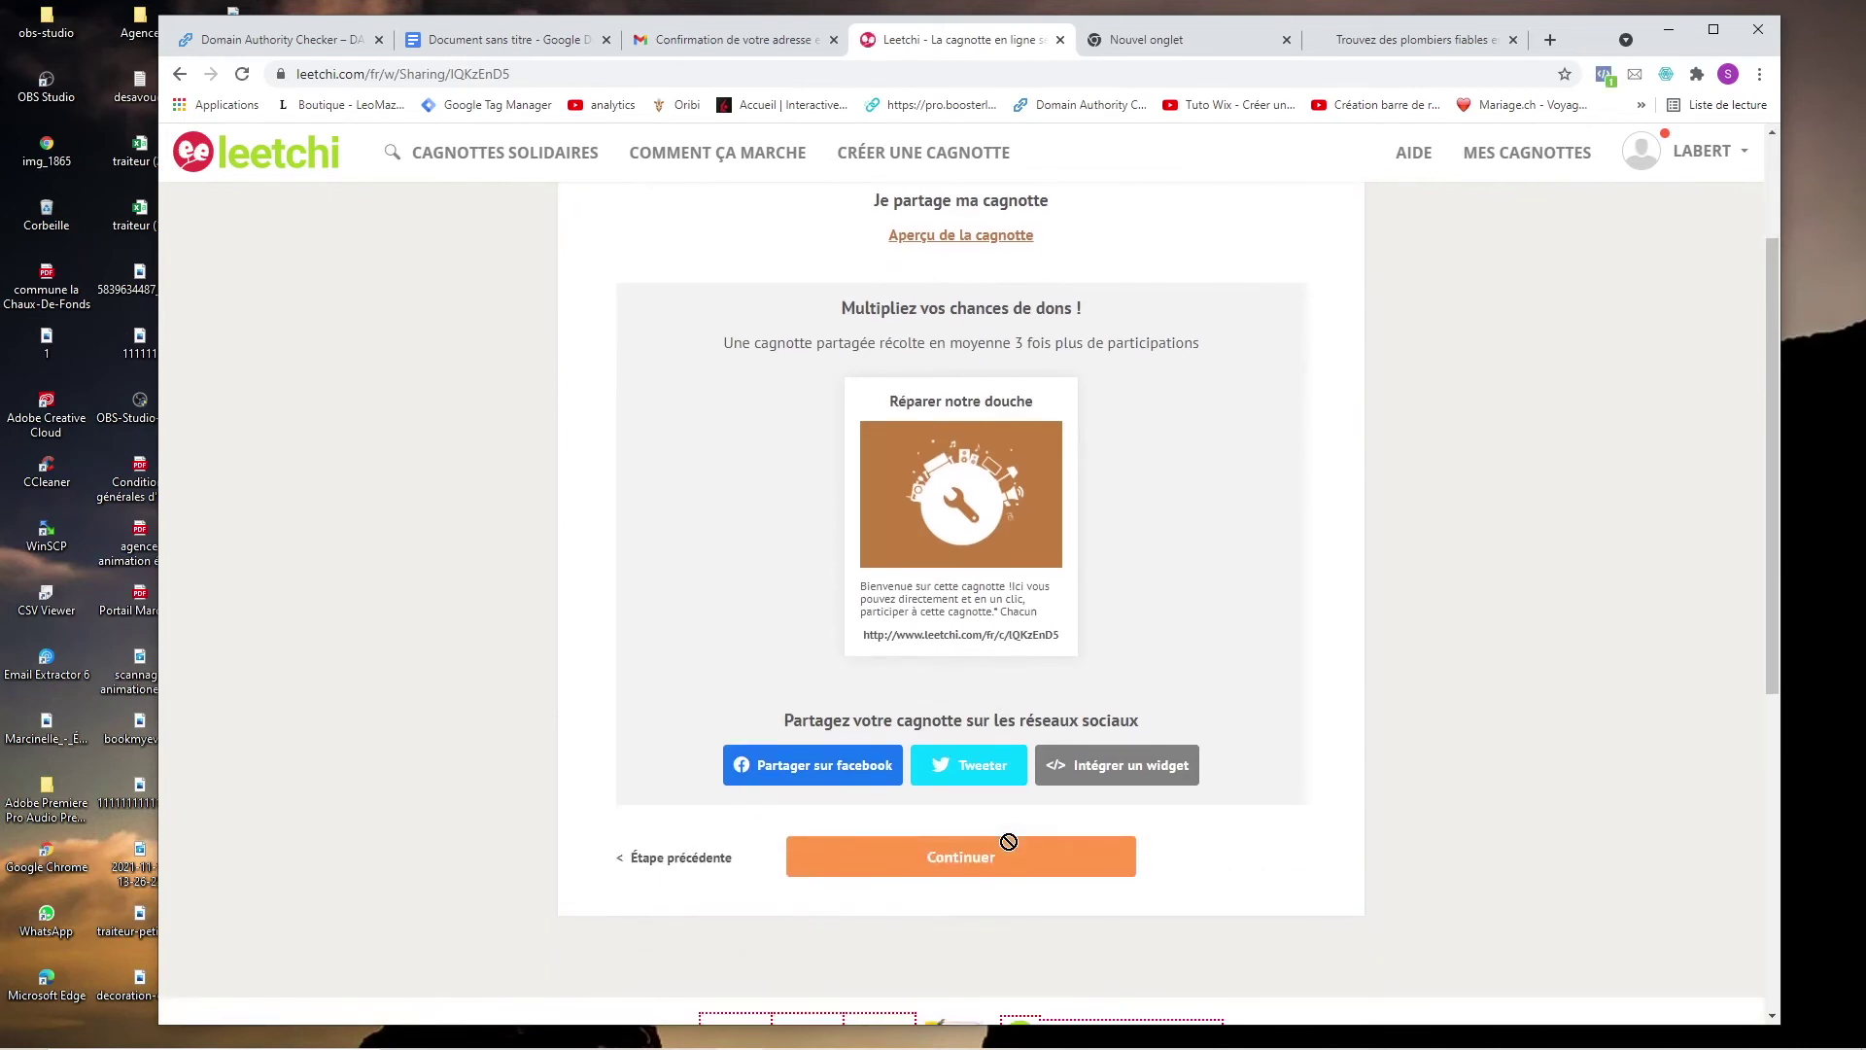
left_click(989, 237)
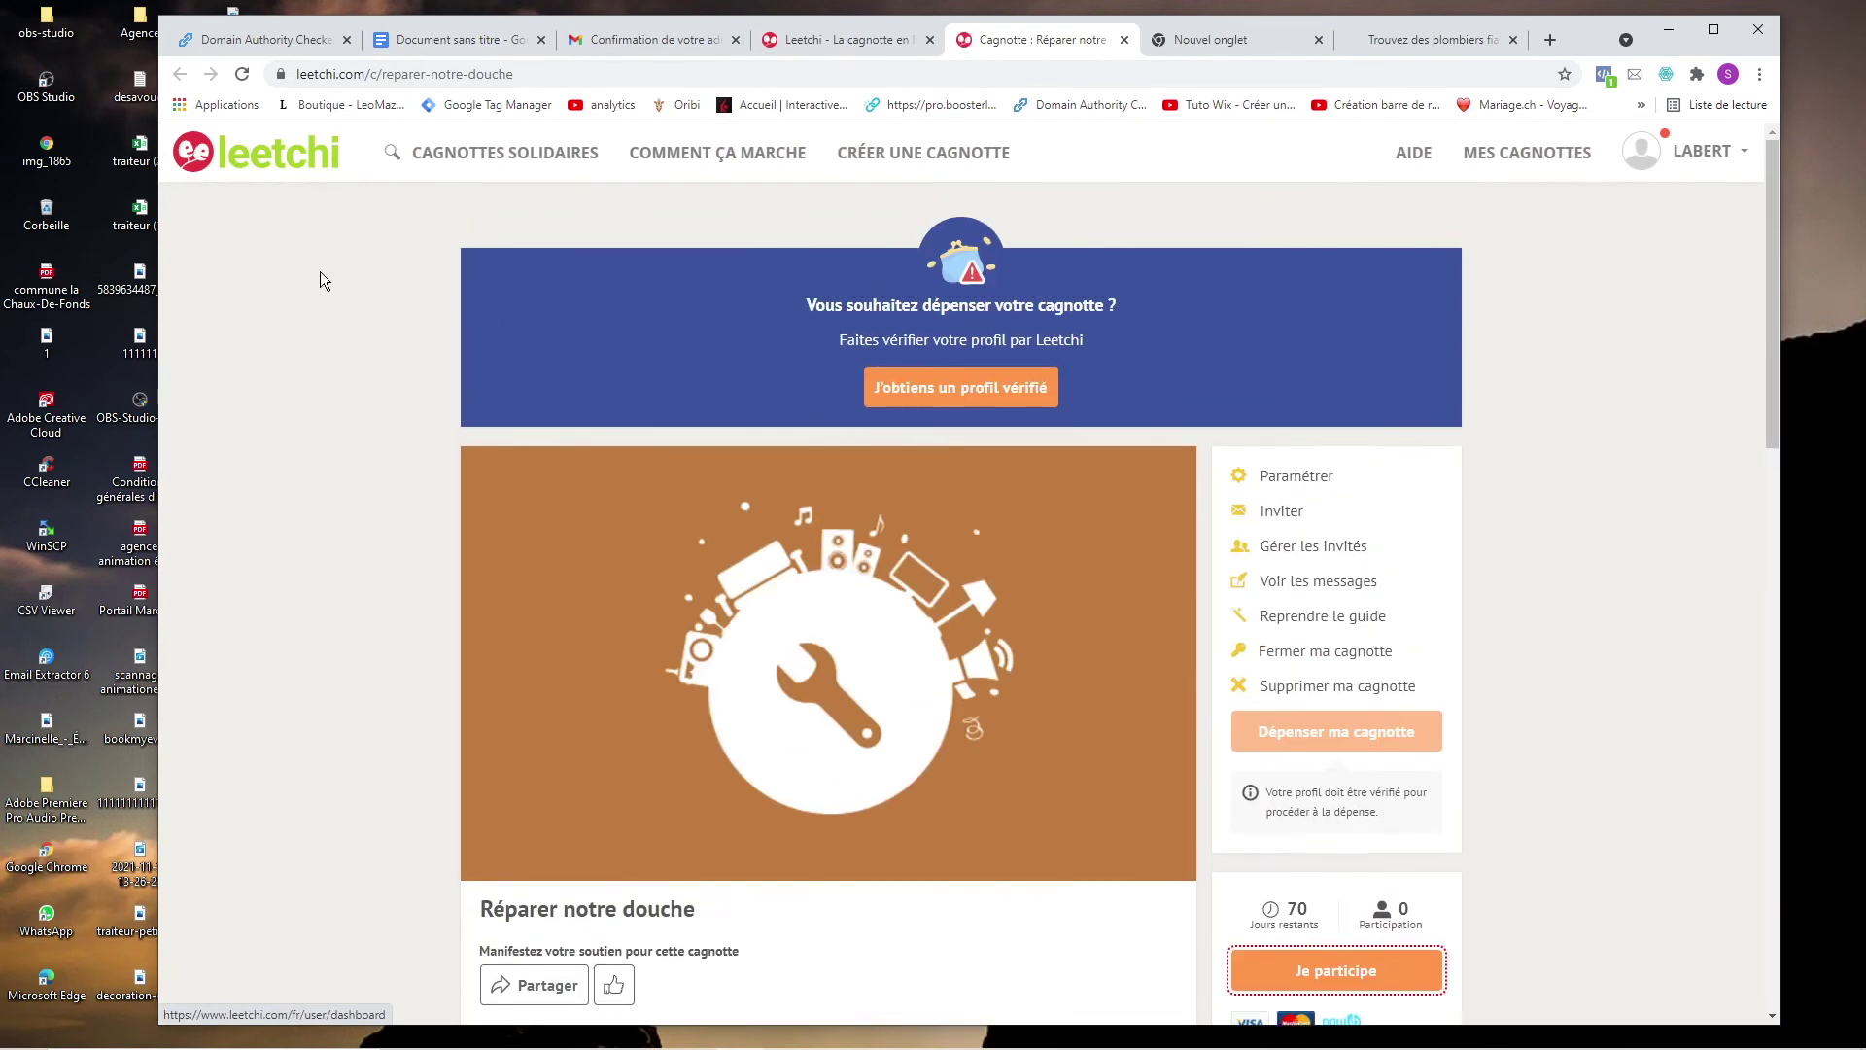
scroll(375, 446, "down", 9)
scroll(466, 535, "up", 7)
scroll(471, 550, "up", 2)
scroll(1284, 515, "down", 4)
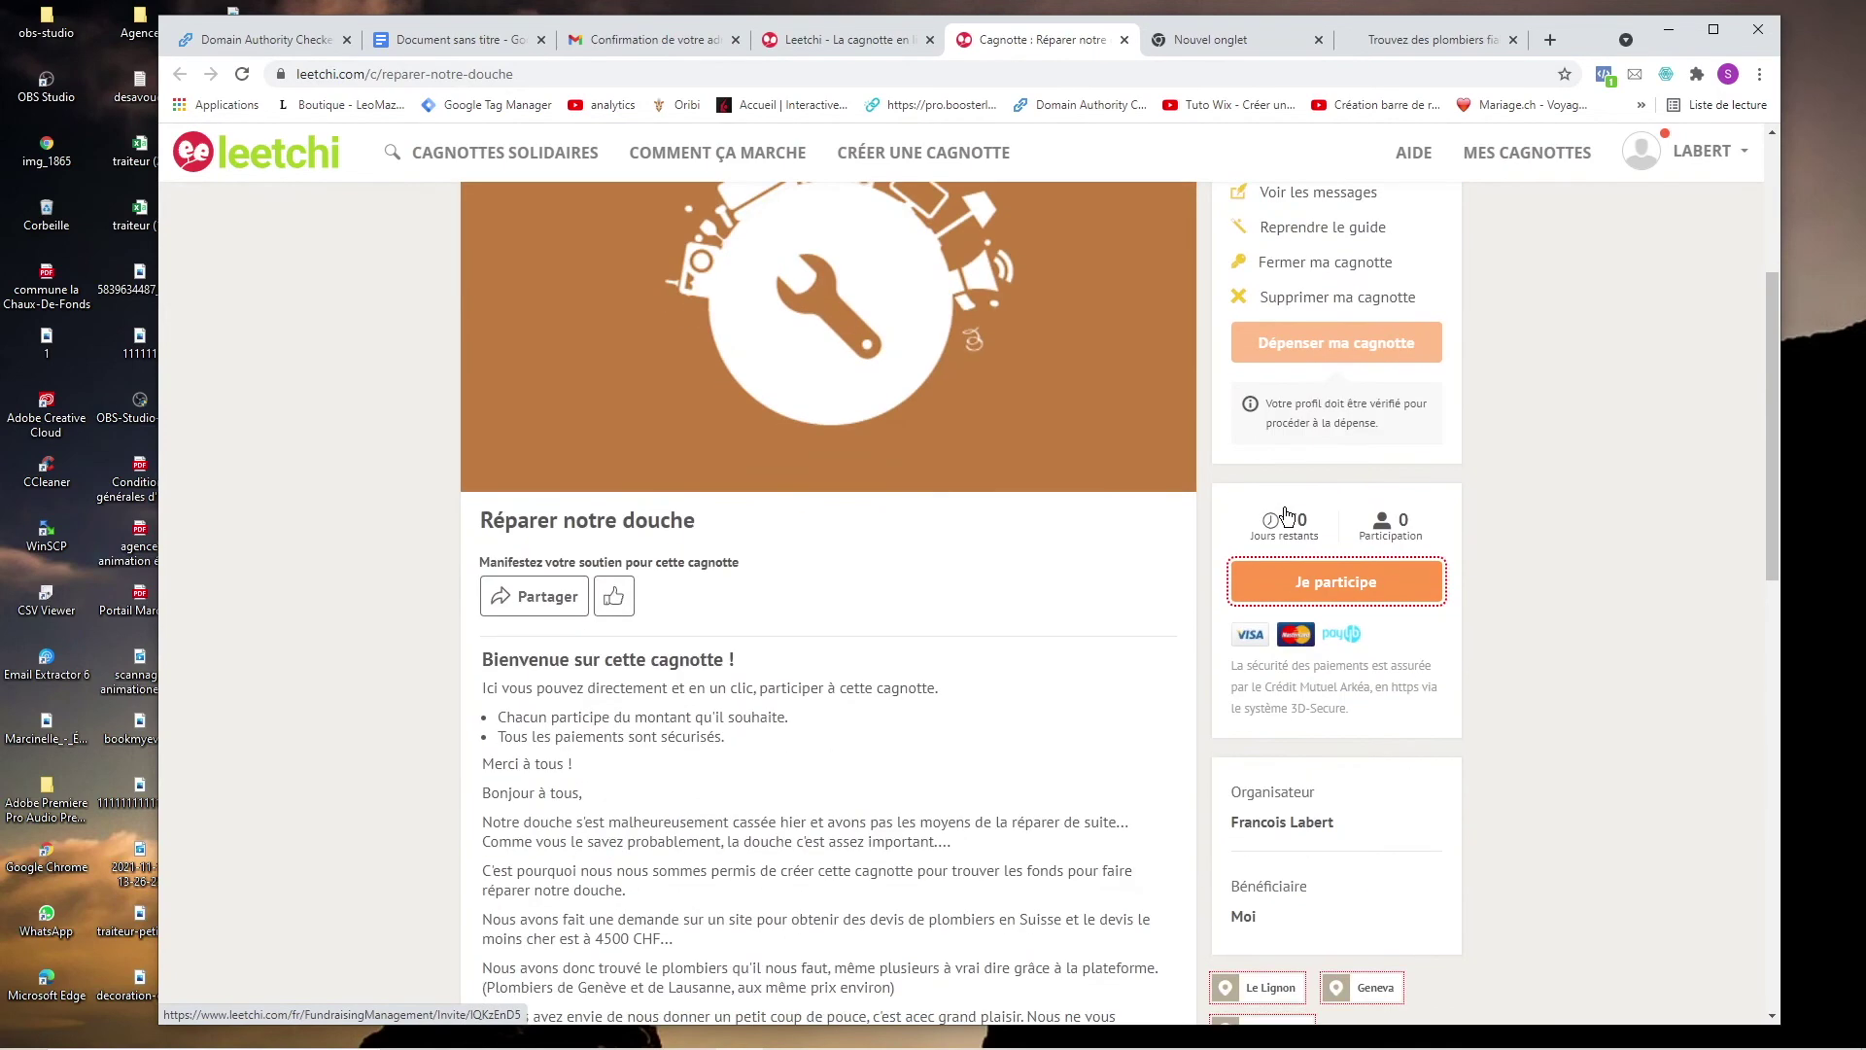
scroll(1288, 513, "down", 4)
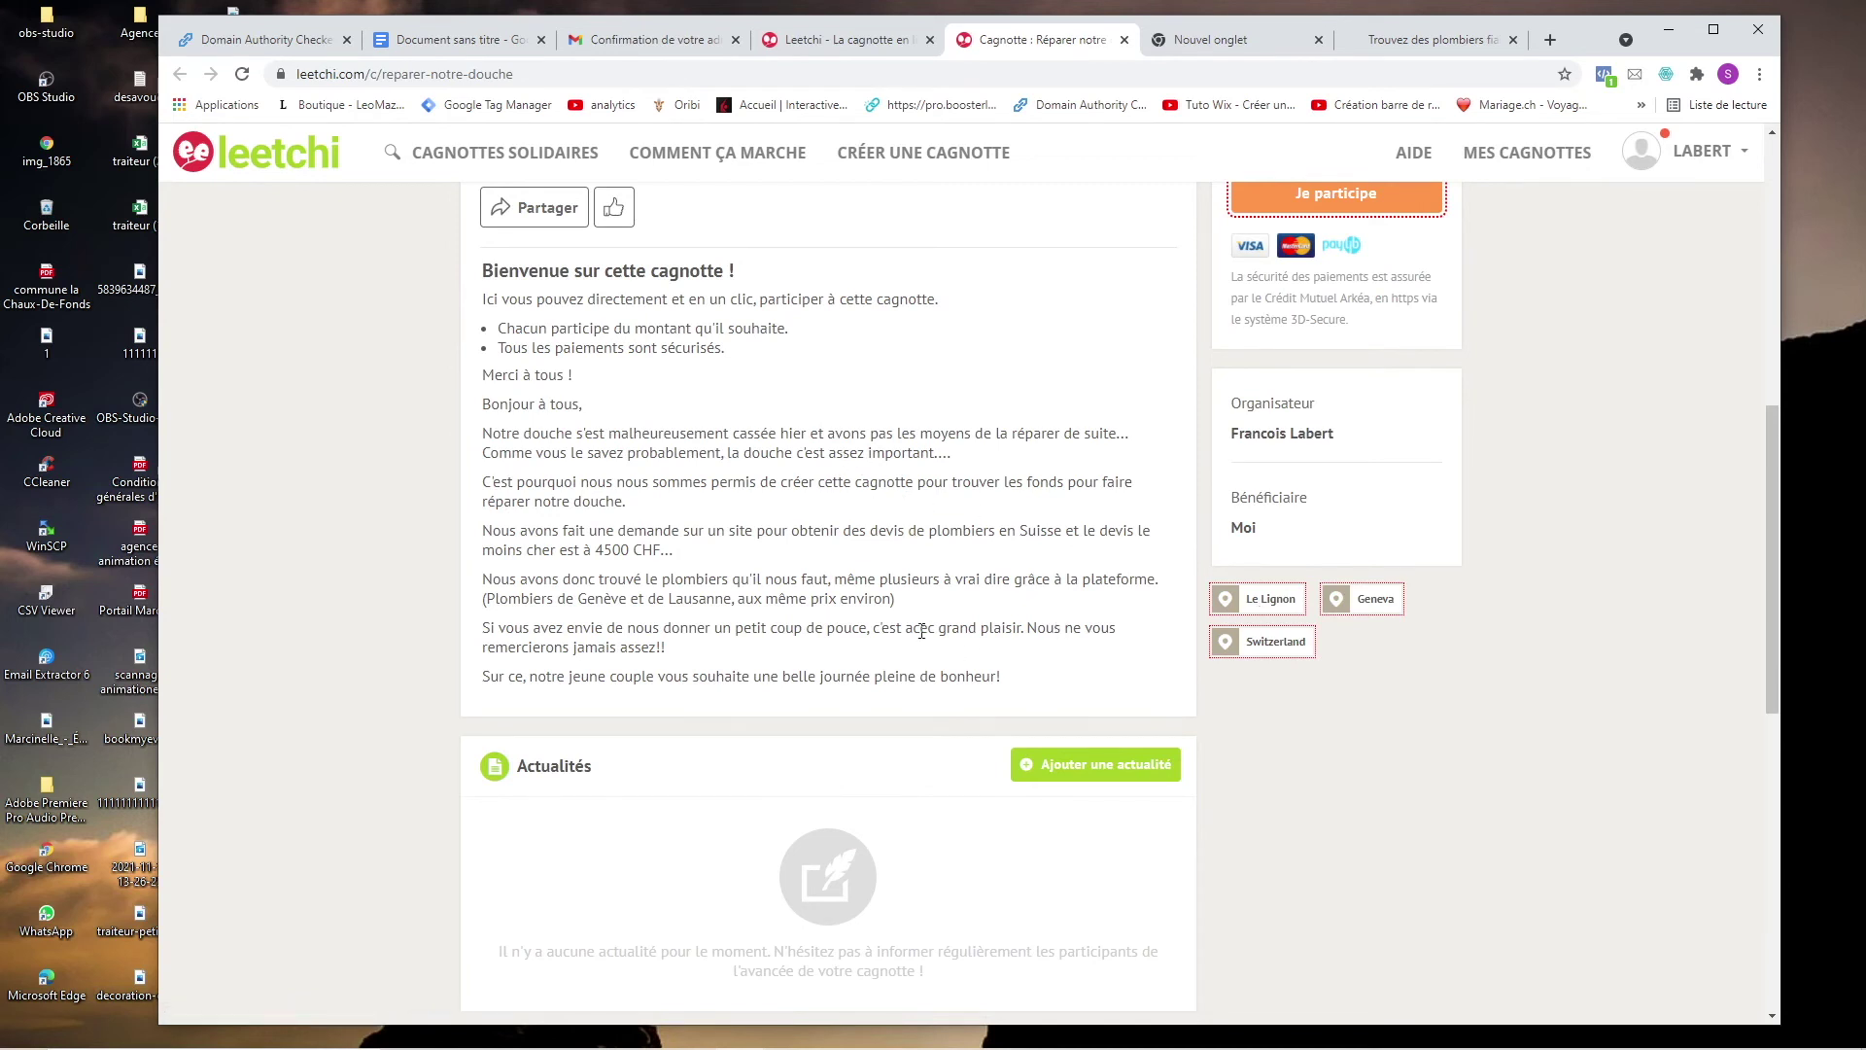
right_click(993, 534)
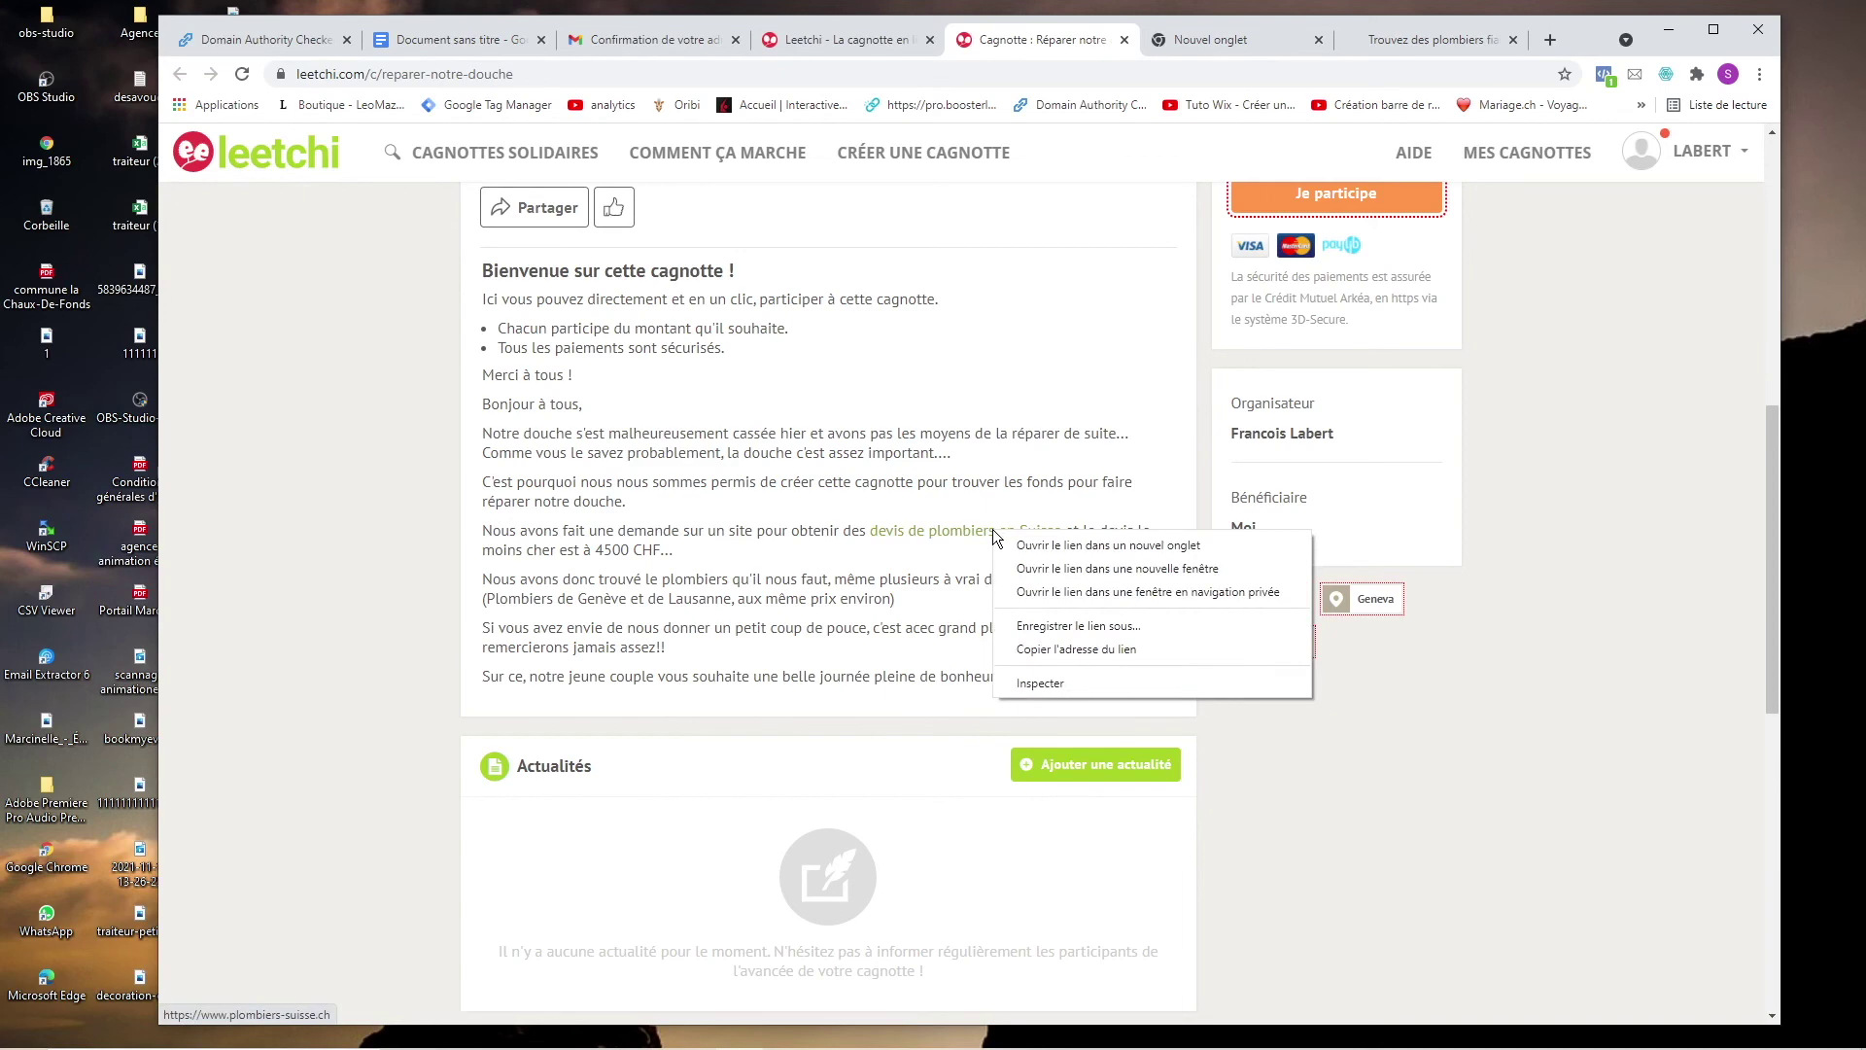
left_click(1039, 677)
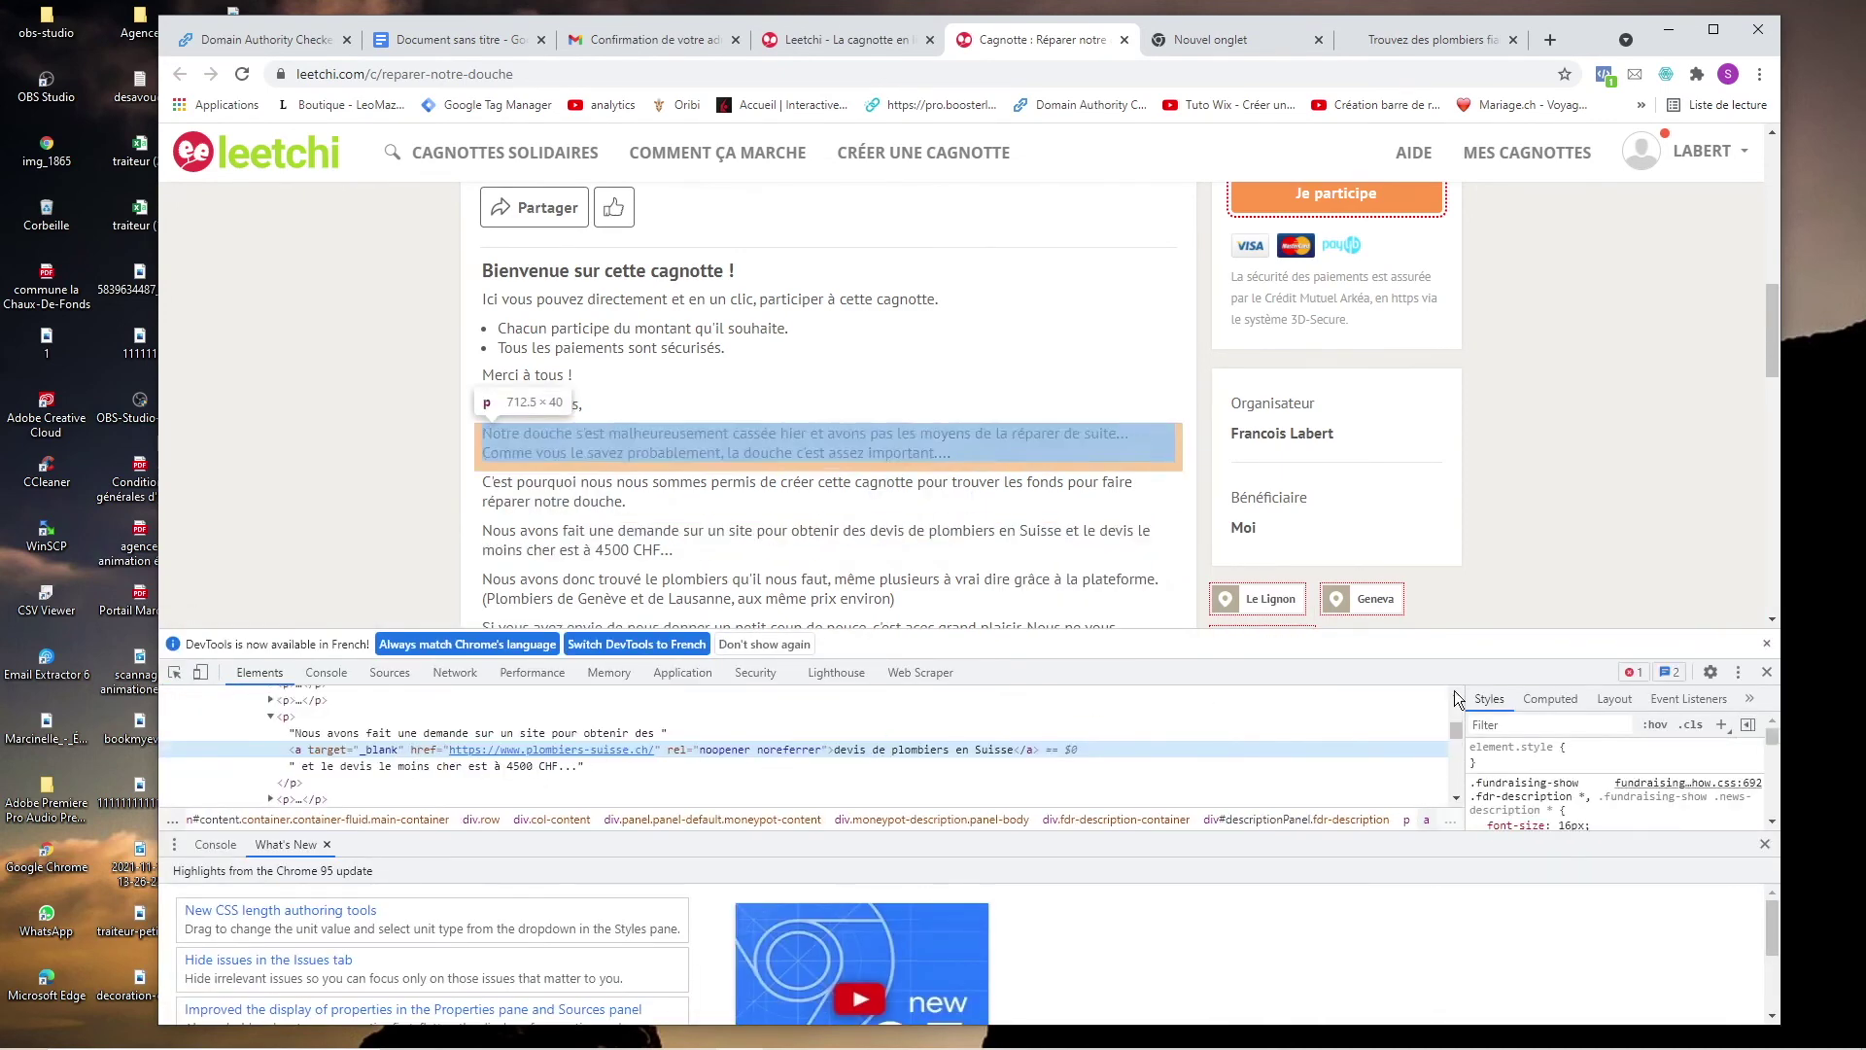
left_click(1767, 670)
scroll(1069, 619, "down", 1)
scroll(1050, 617, "down", 5)
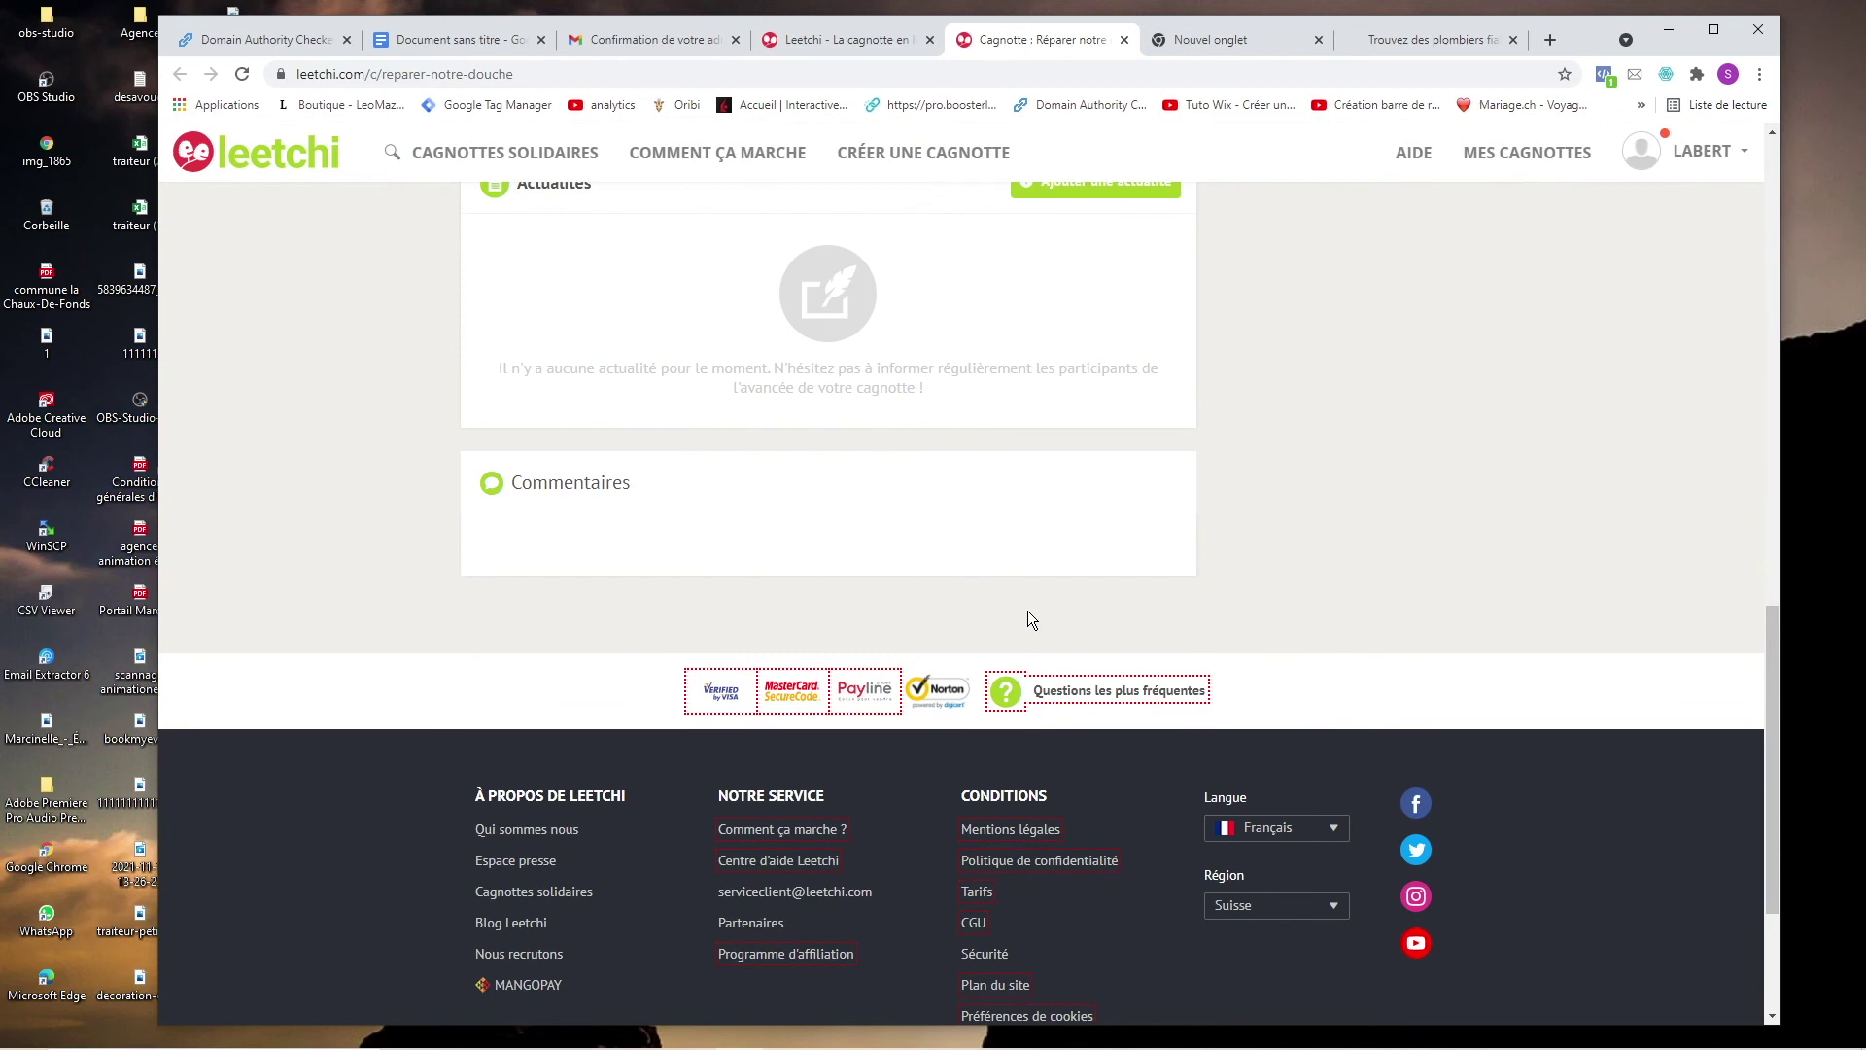
scroll(901, 690, "up", 4)
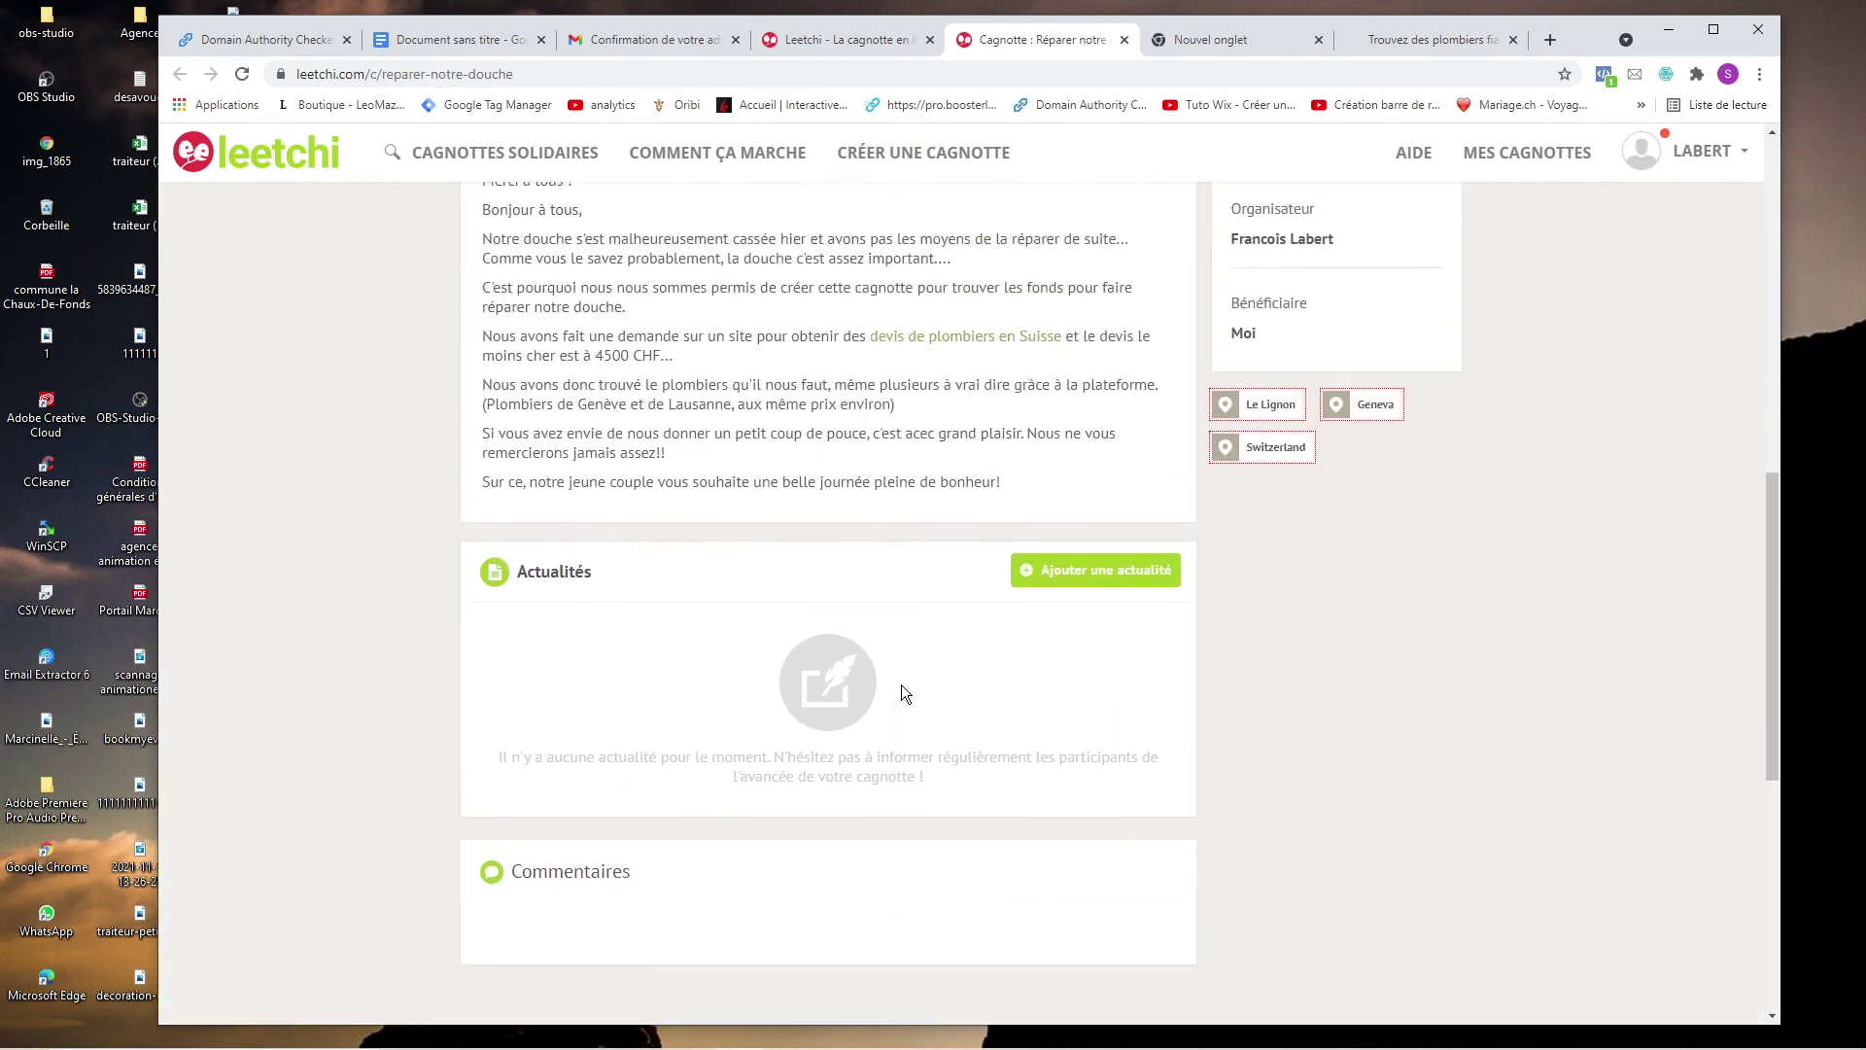
scroll(901, 684, "up", 2)
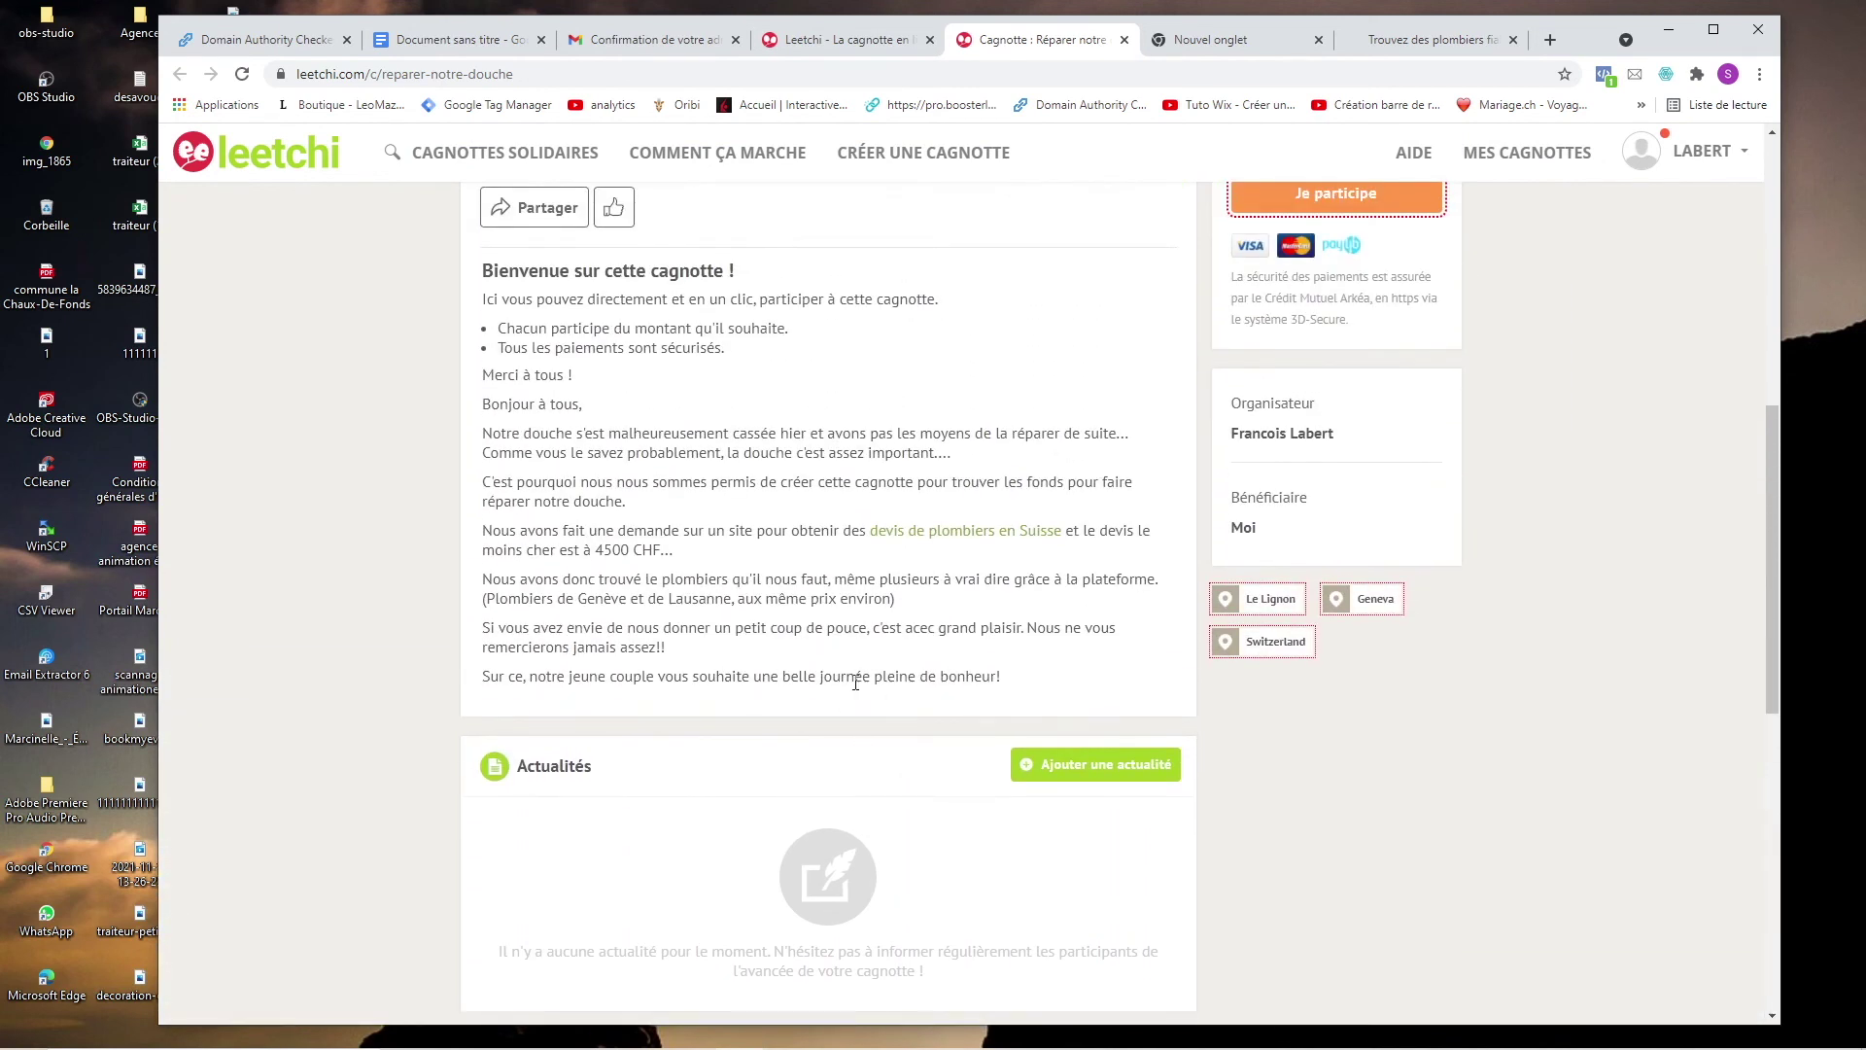
triple_click(856, 683)
left_click(855, 683)
scroll(855, 684, "up", 3)
key("ctrl+1")
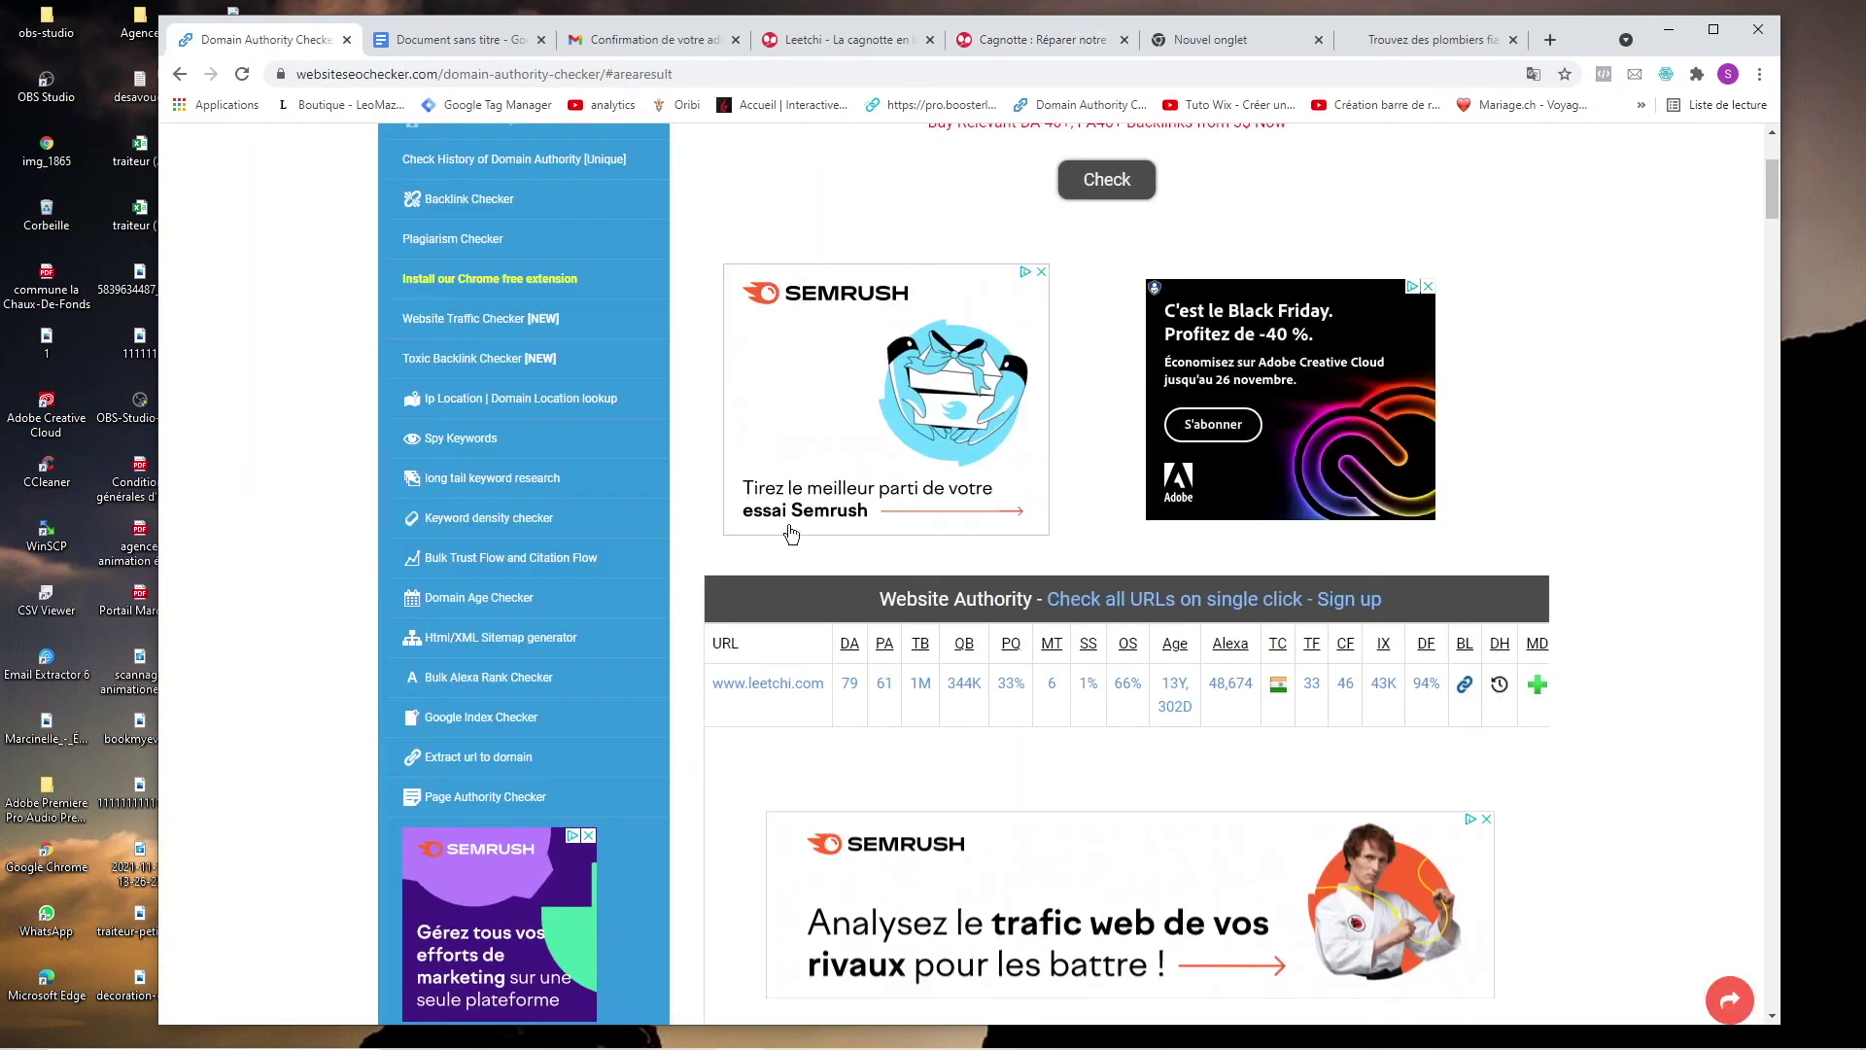
left_click(1047, 48)
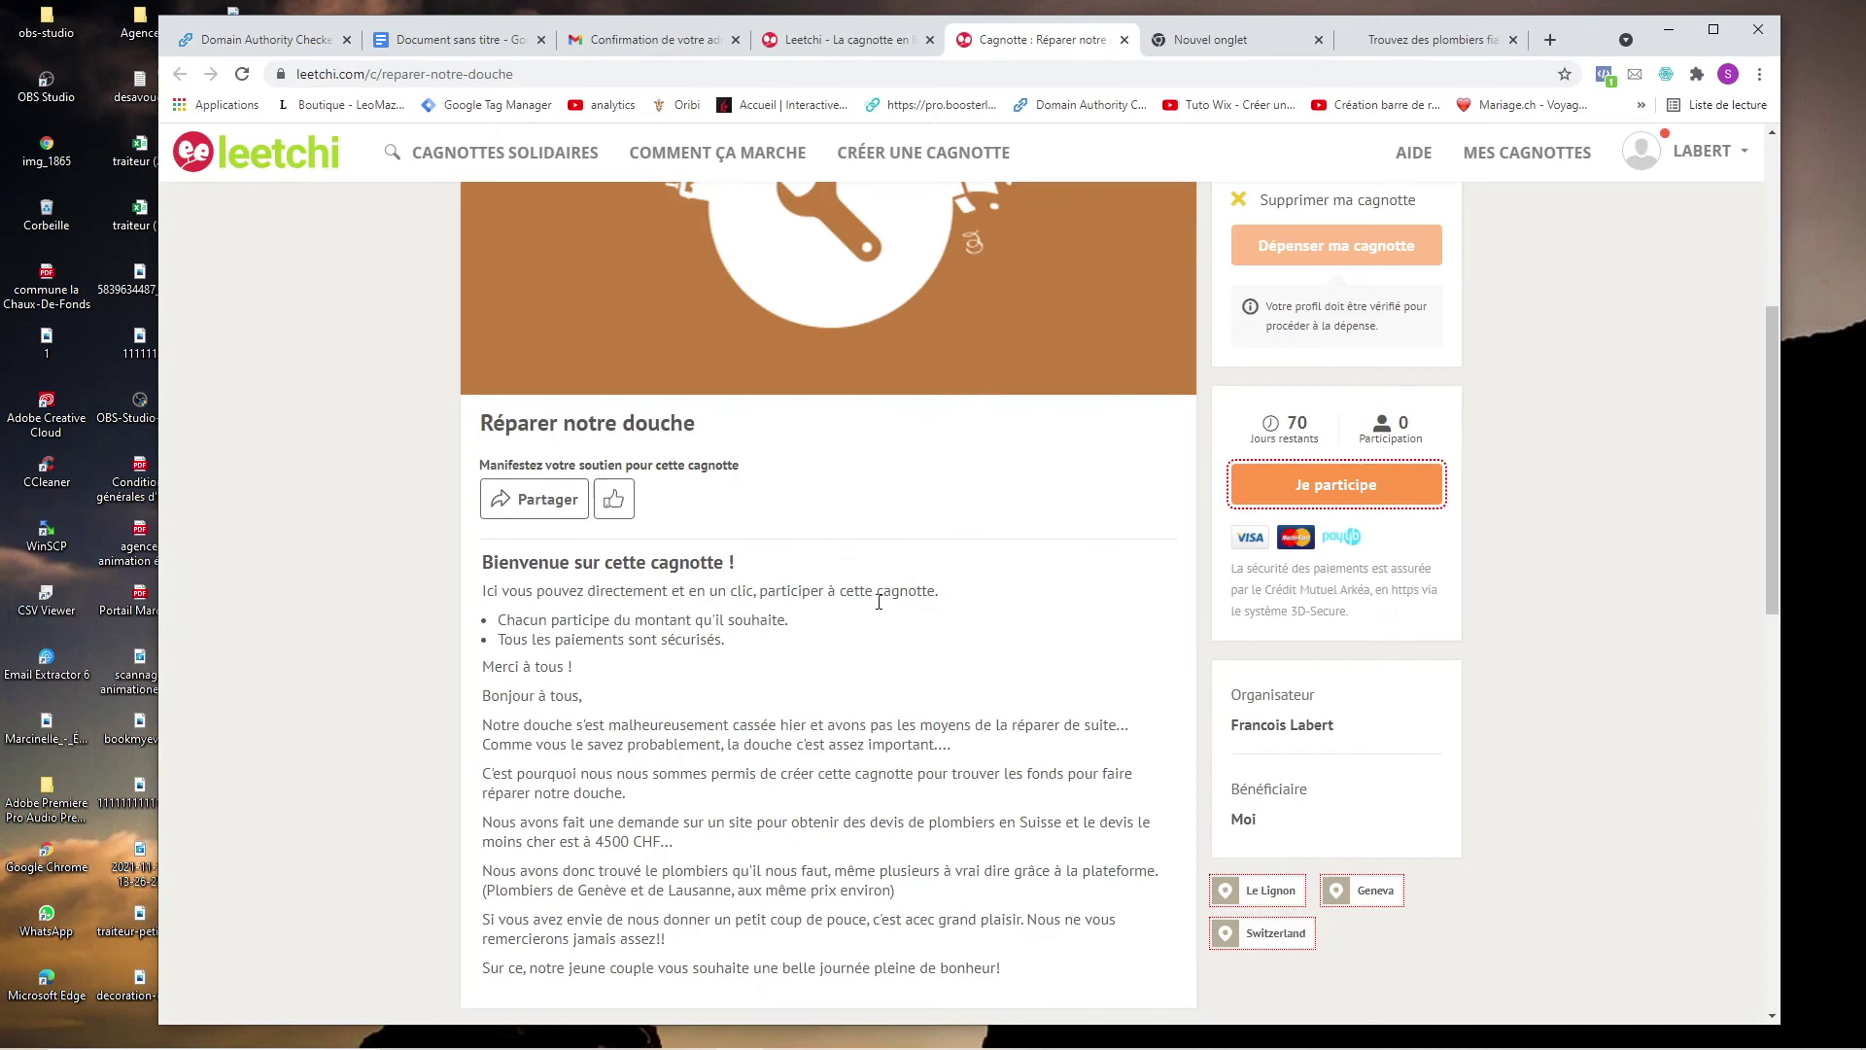
scroll(888, 589, "down", 2)
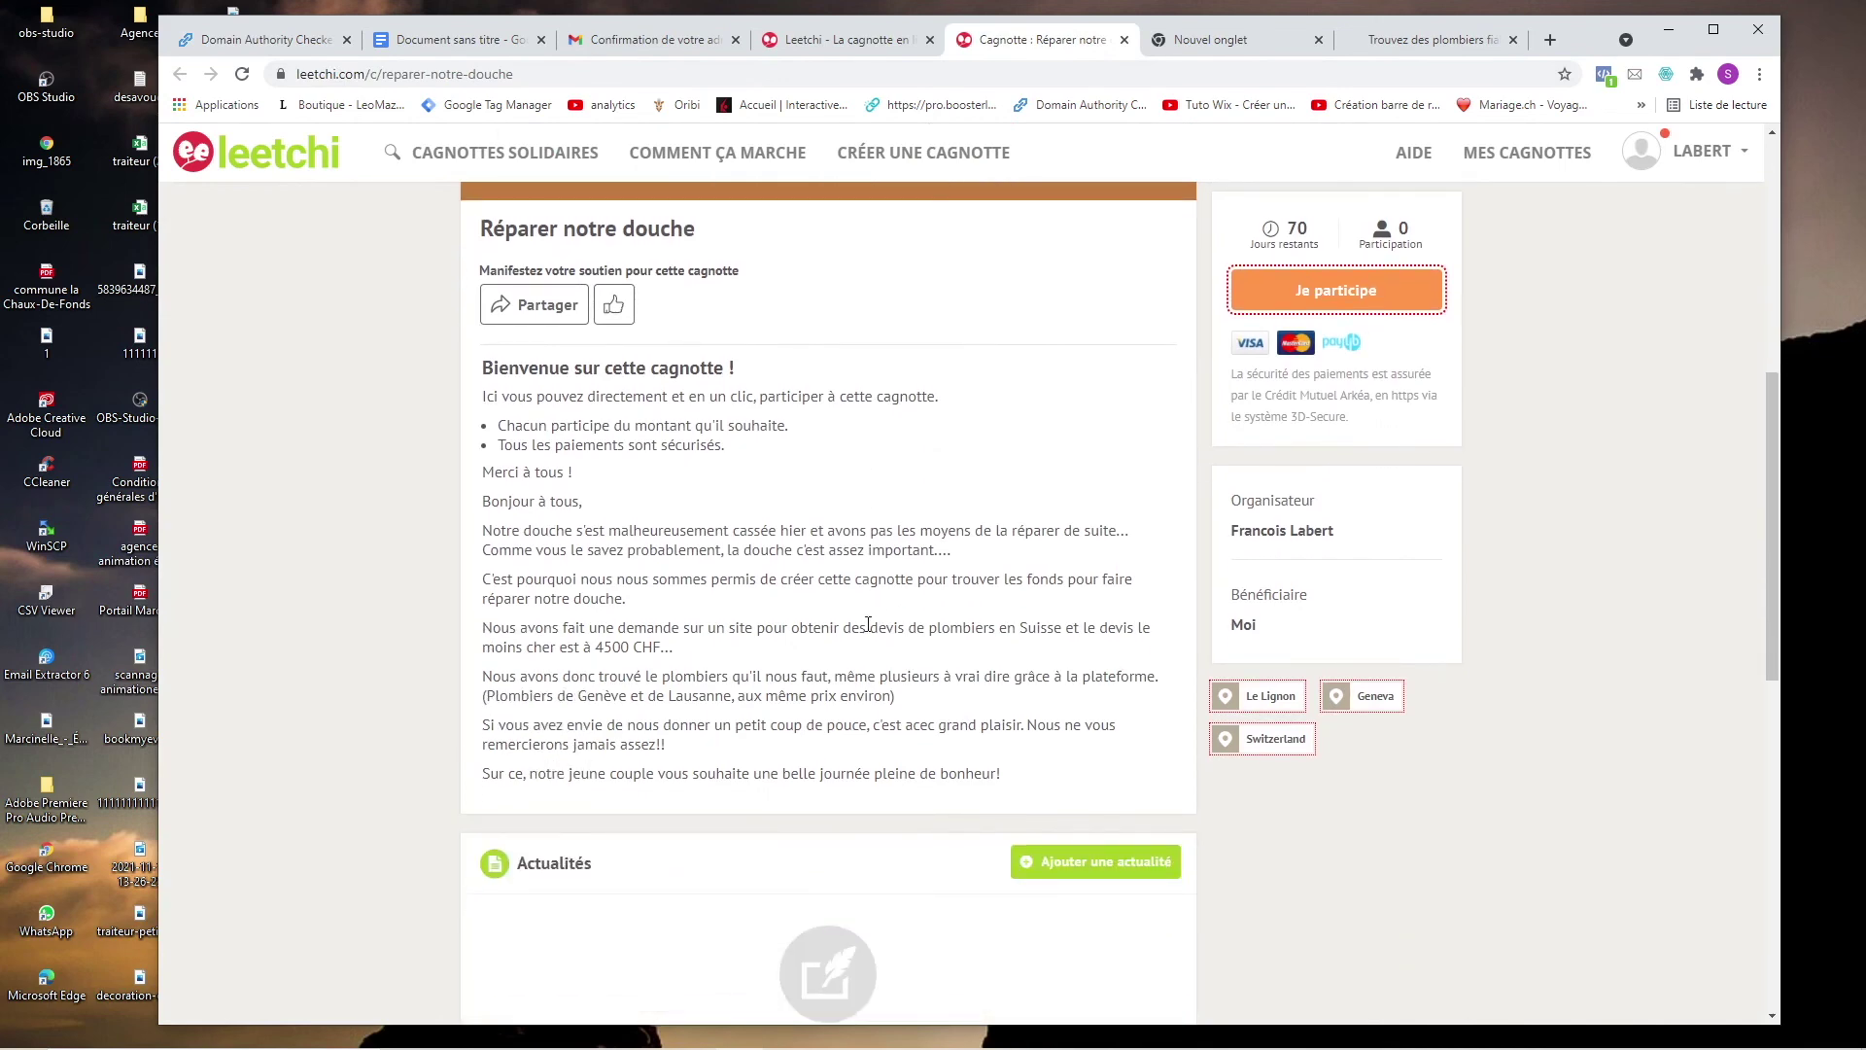
scroll(868, 624, "up", 5)
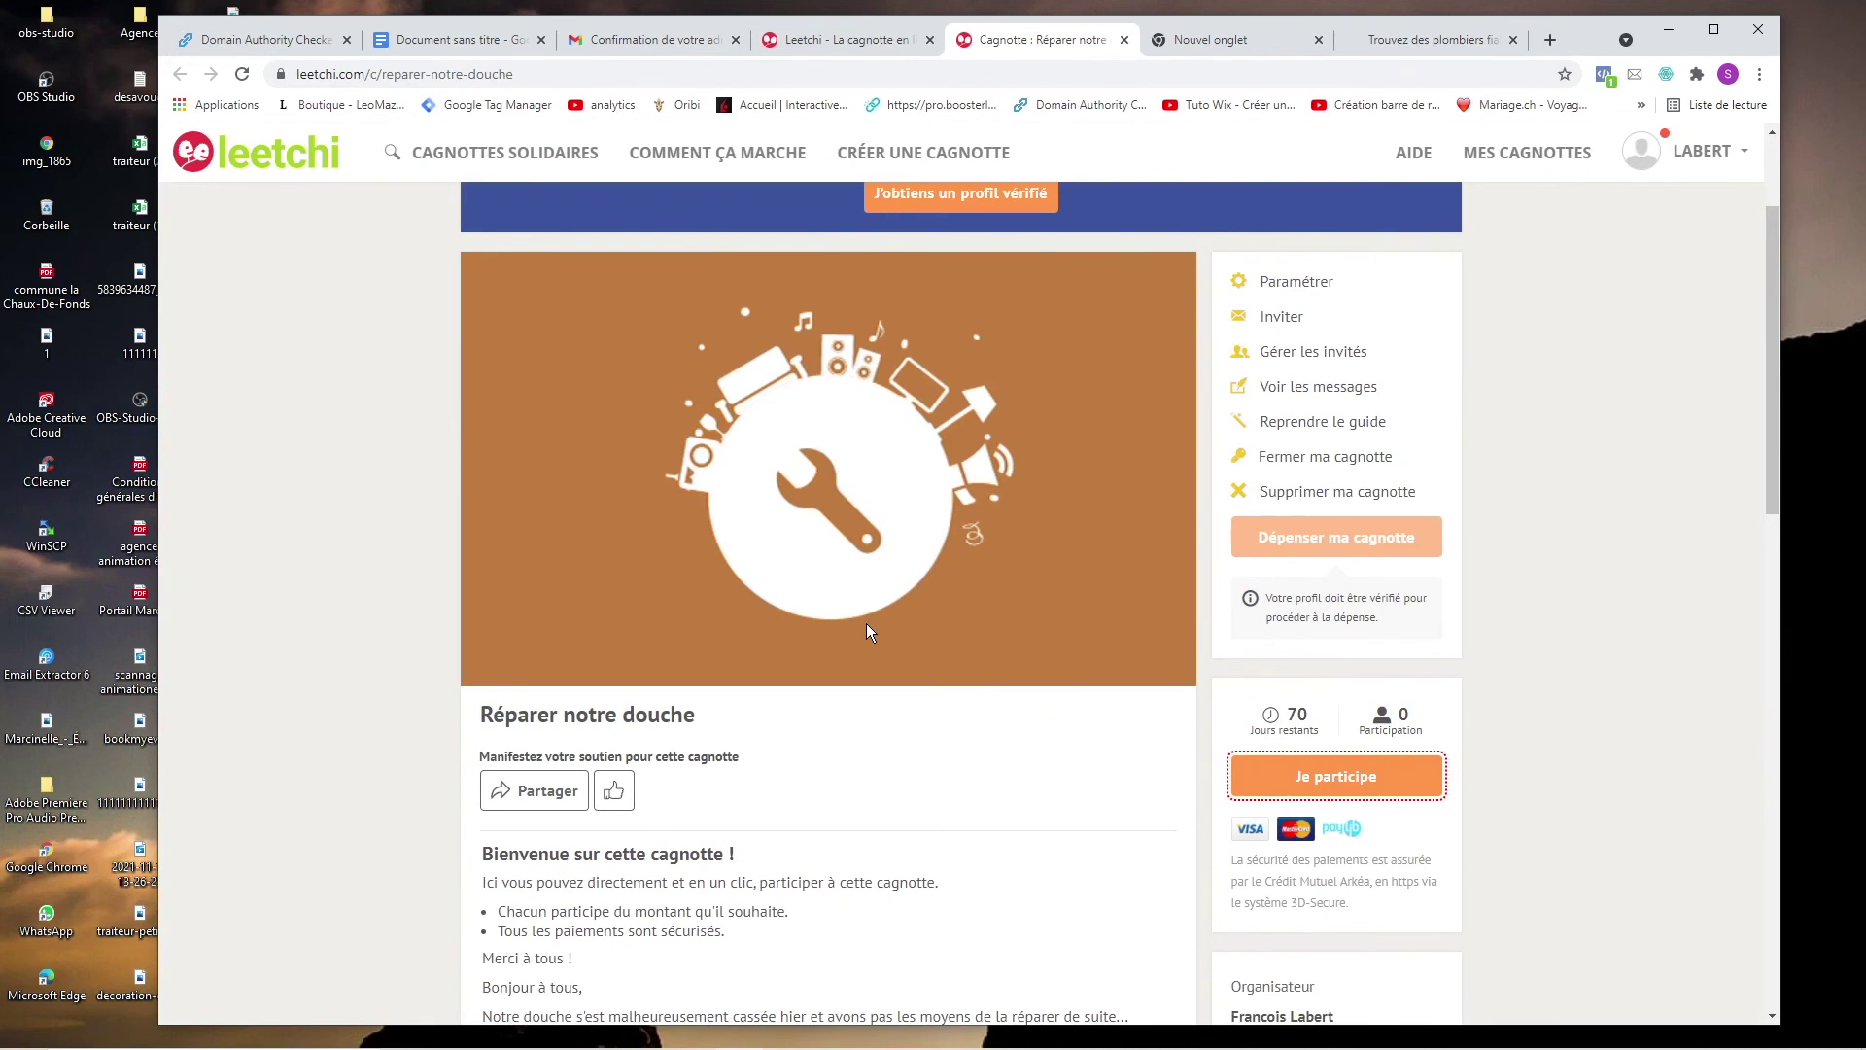
scroll(867, 625, "up", 2)
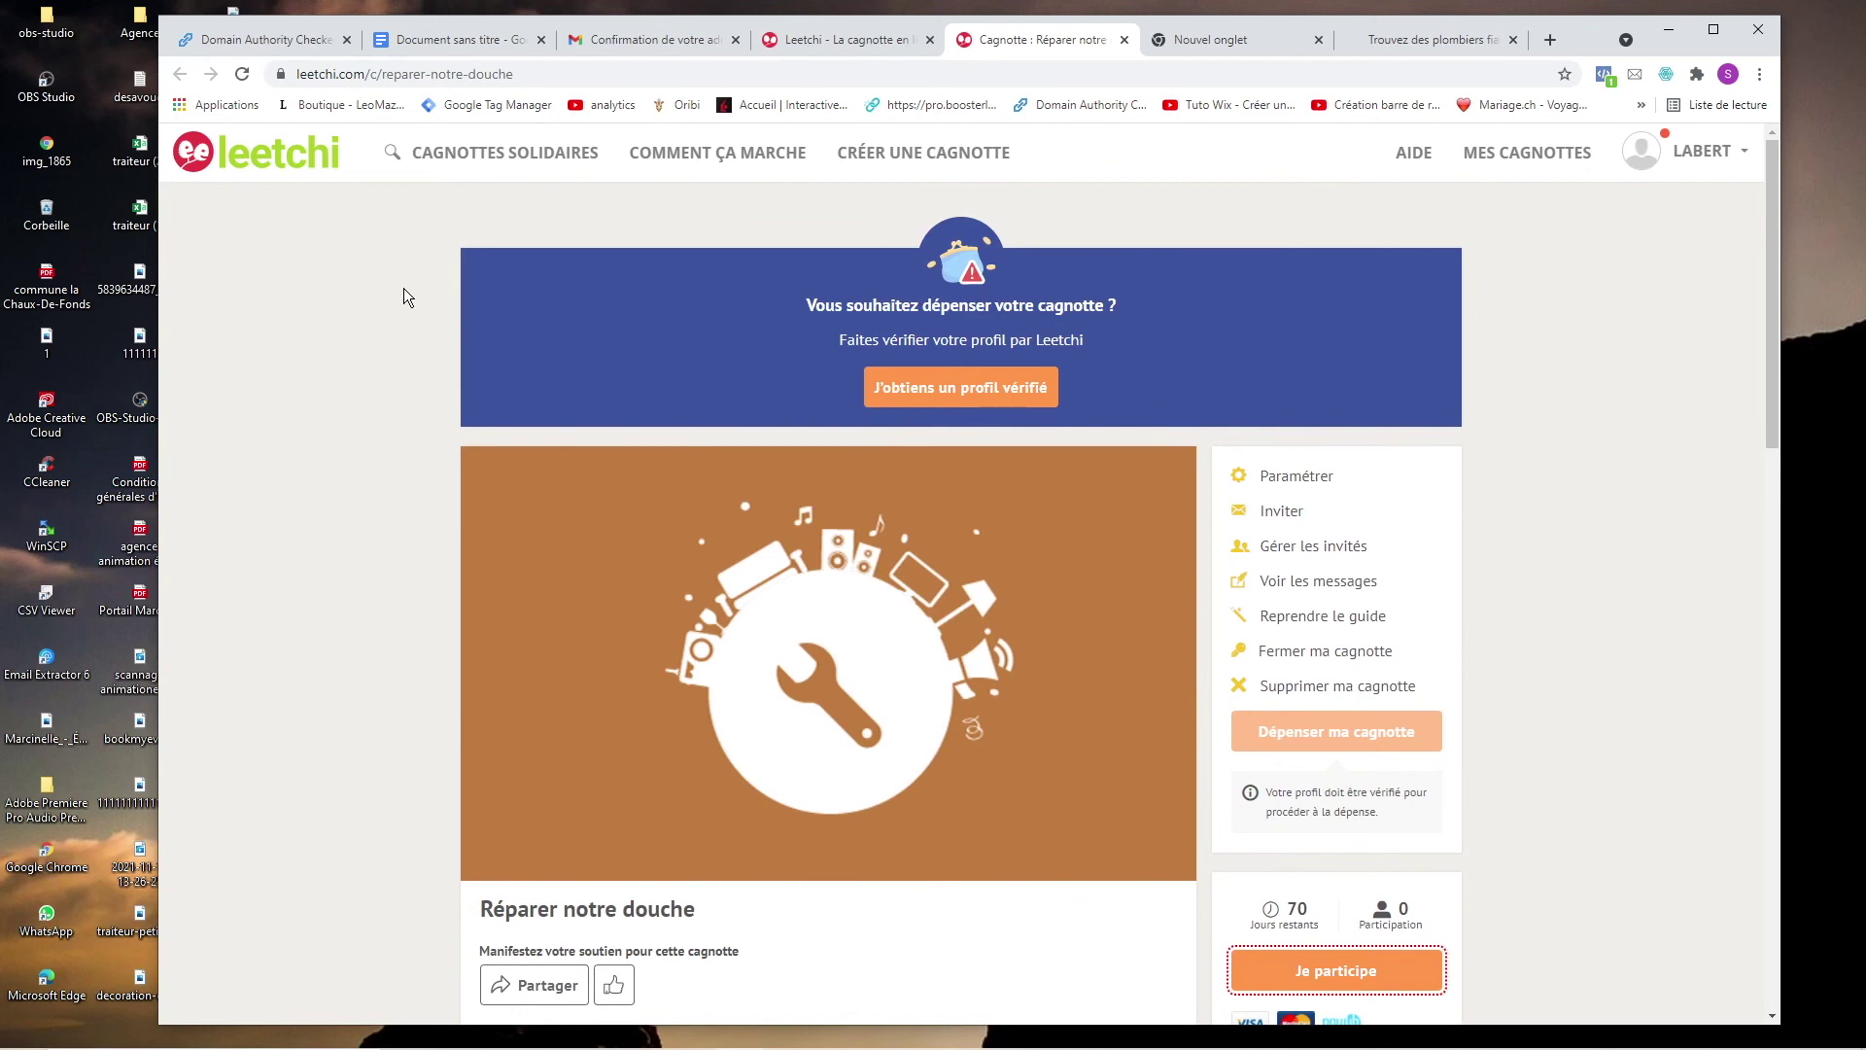
scroll(408, 322, "down", 5)
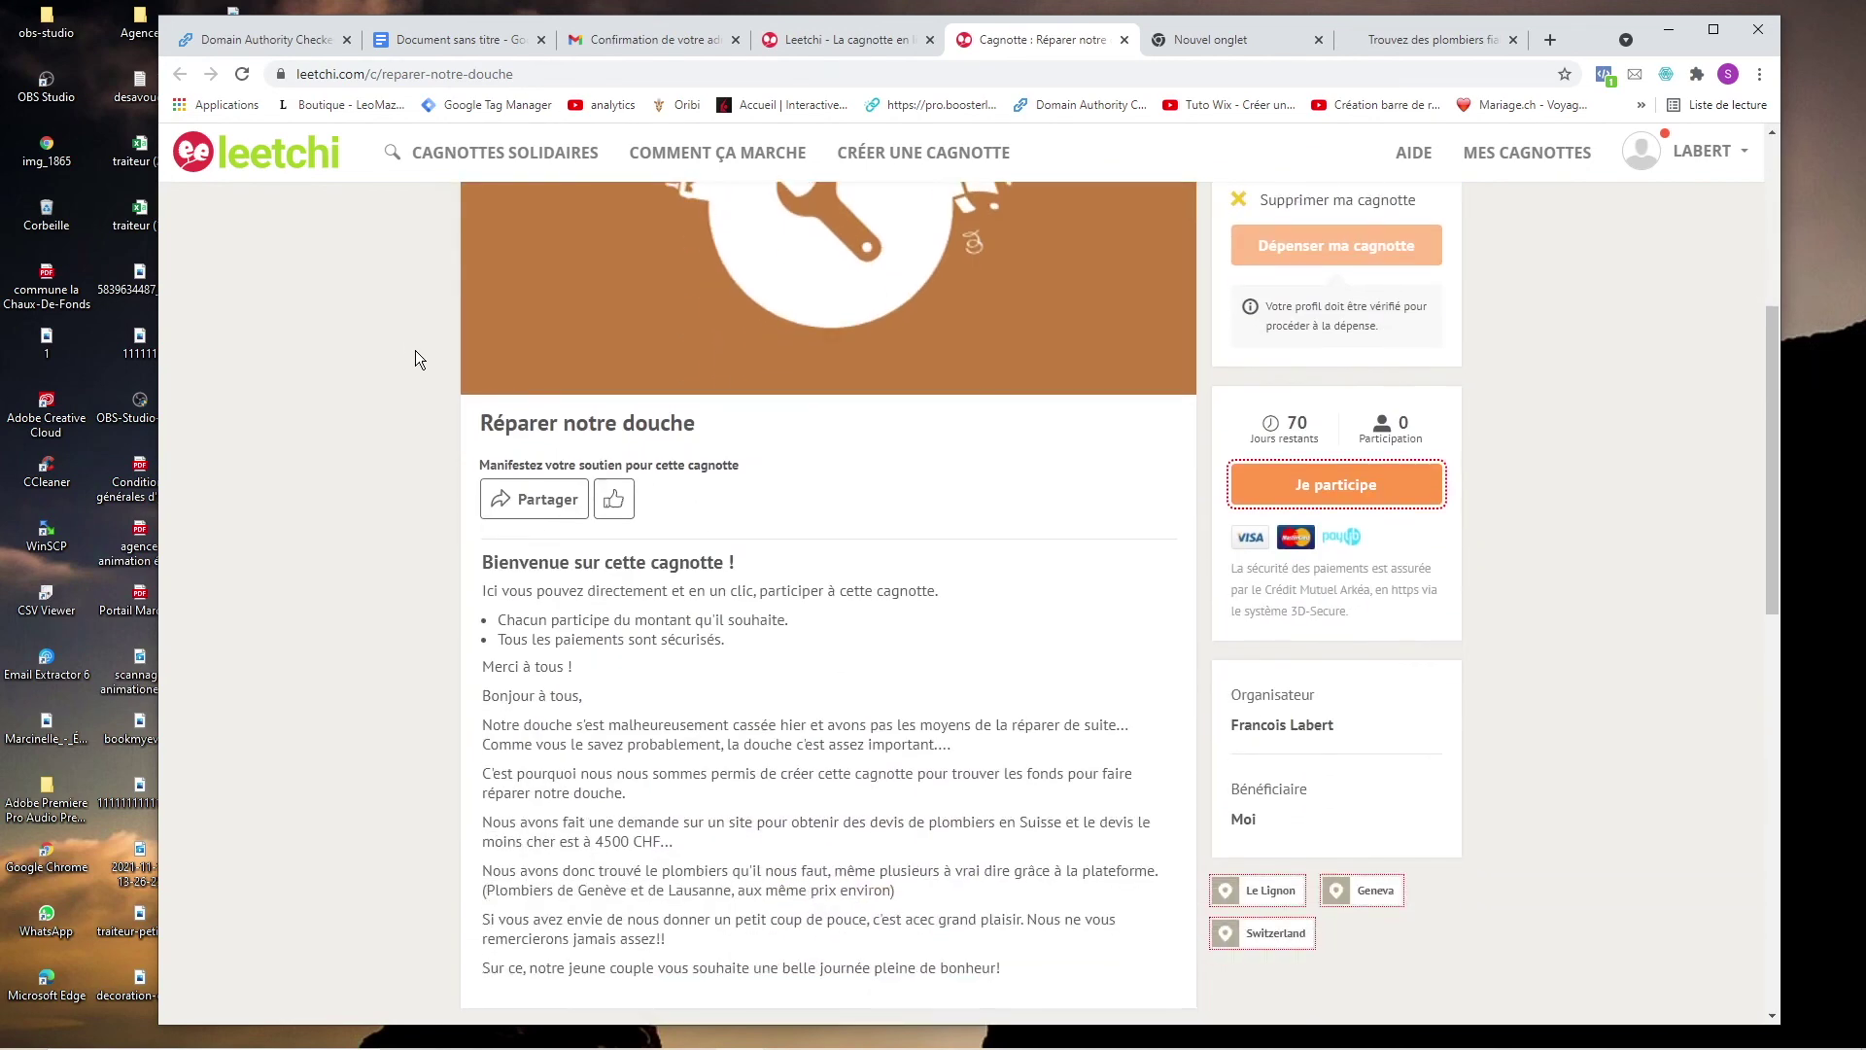